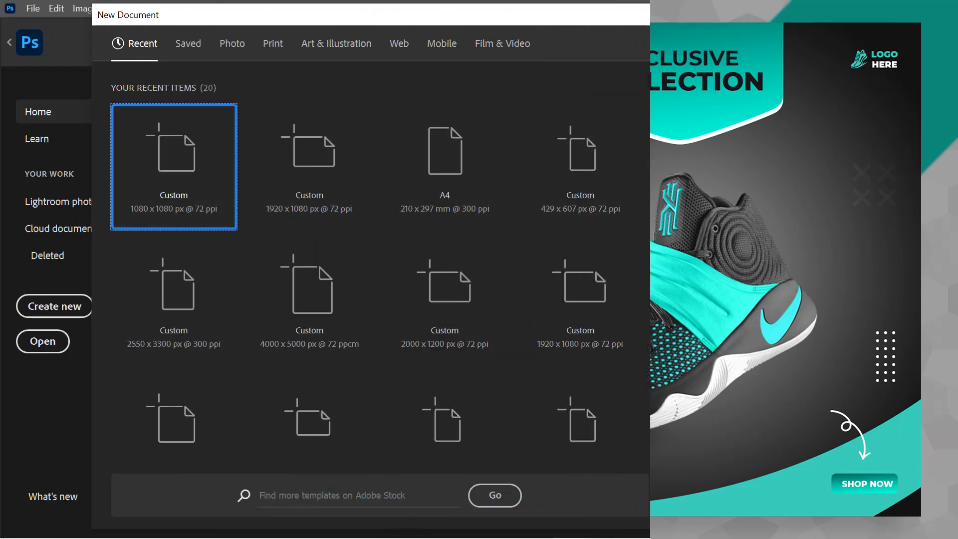
Create a 1080 × 1080 px document at 72 pixels/inch in RGB Color
key("Tab")
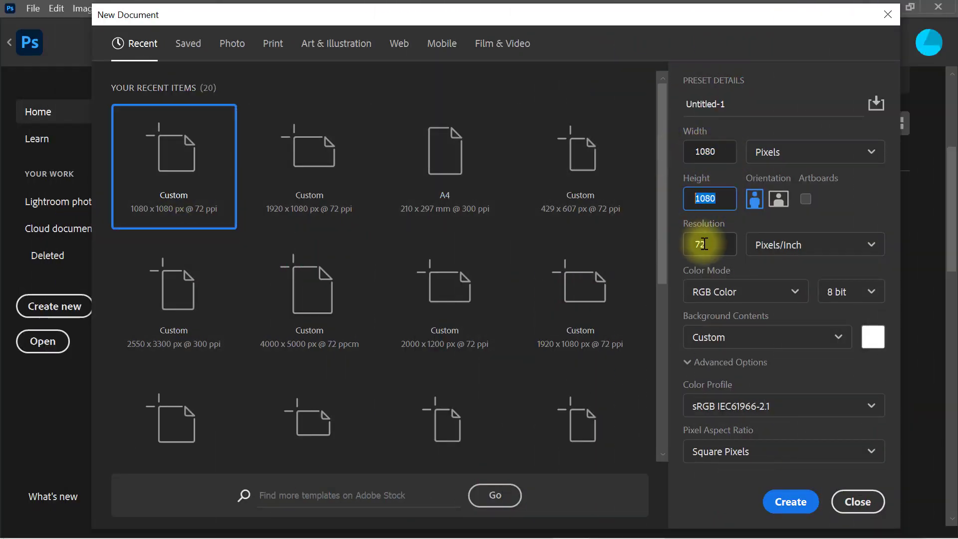
left_click(711, 248)
left_click(806, 244)
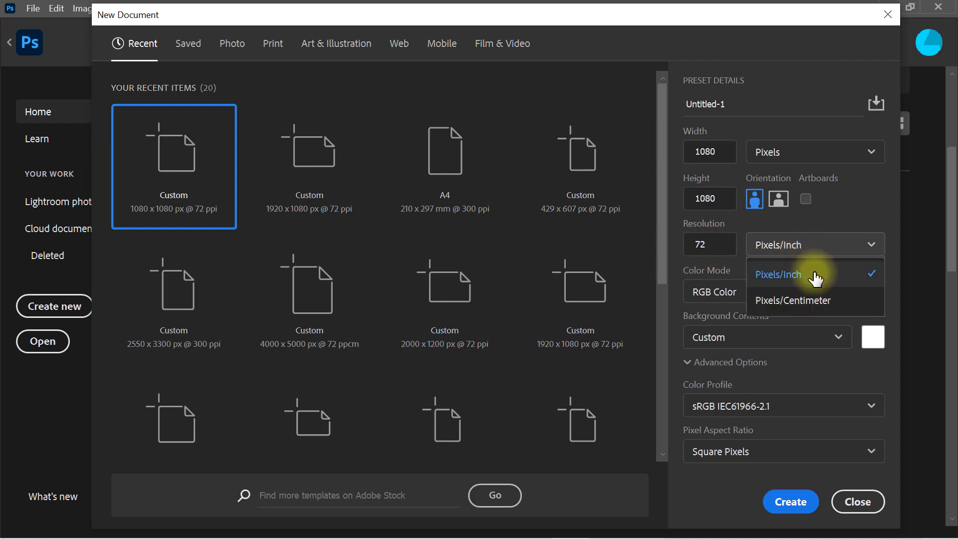
left_click(819, 274)
left_click(771, 294)
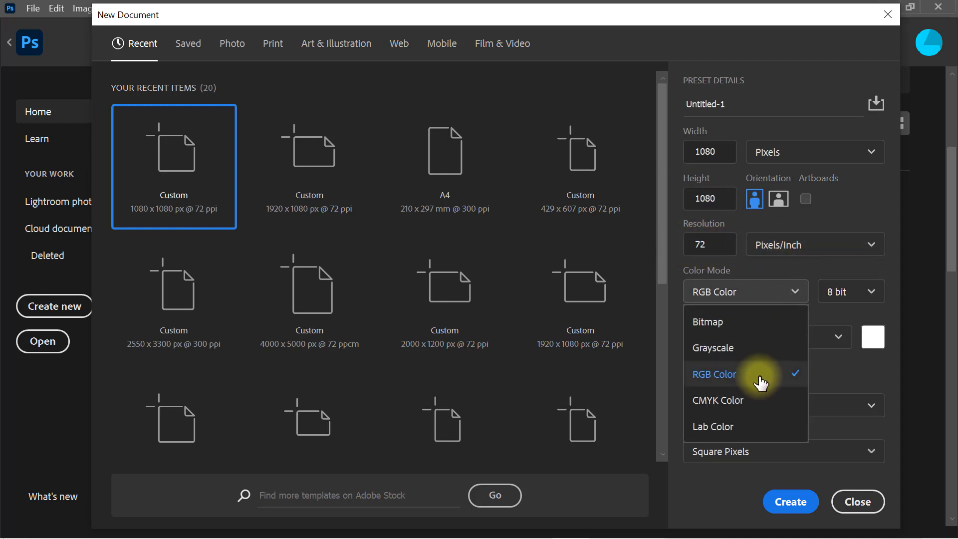
left_click(701, 372)
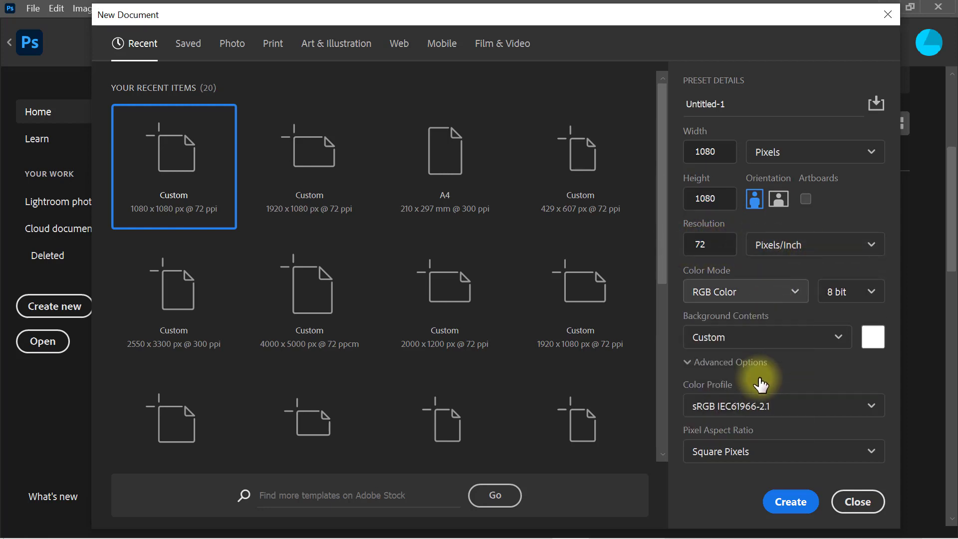
left_click(779, 503)
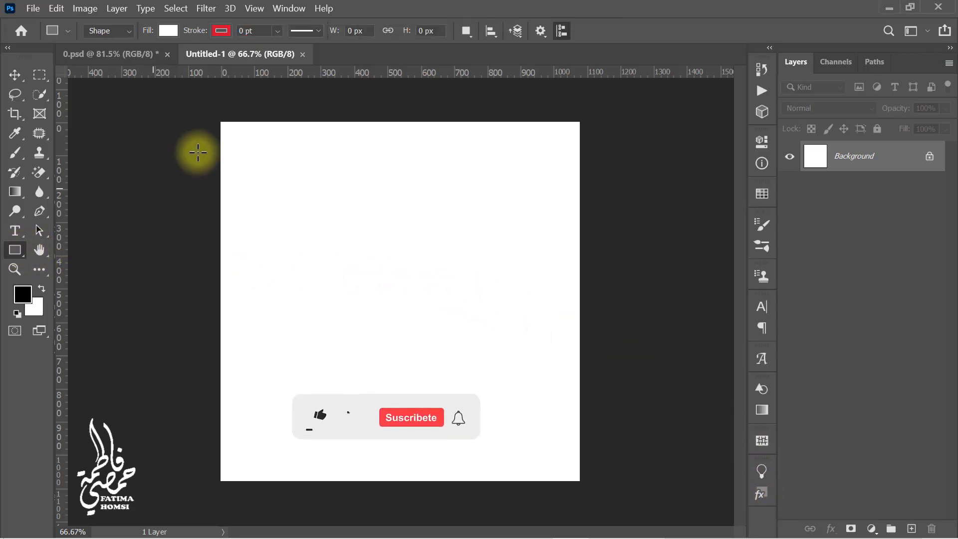
Draw a 60 px square at the top-left corner and add guides from its edges
left_click_drag(225, 126, 245, 146)
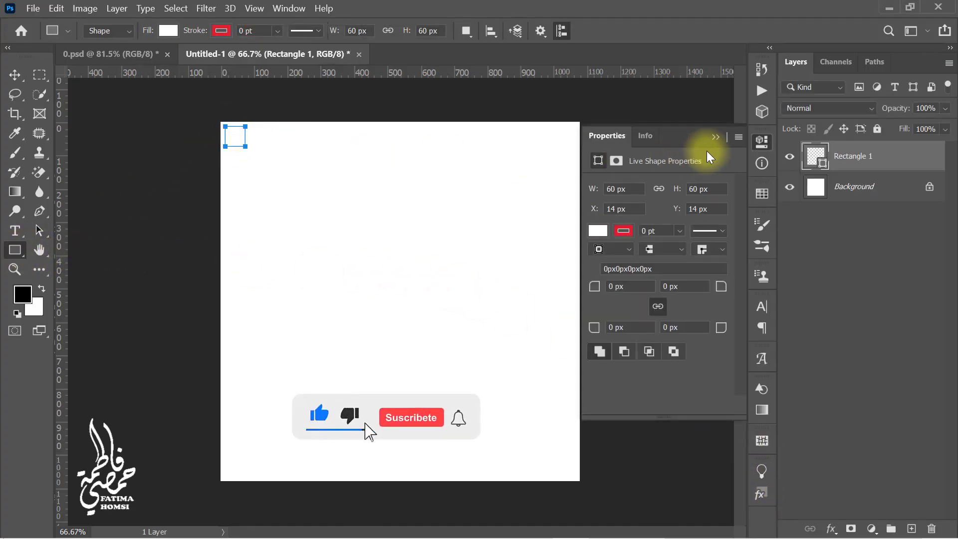
left_click(716, 138)
left_click(39, 230)
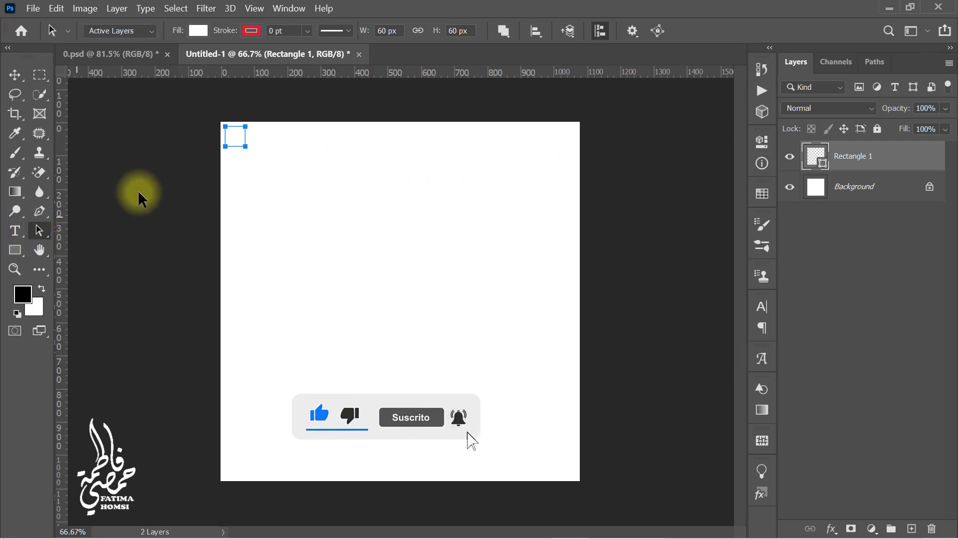
right_click(229, 137)
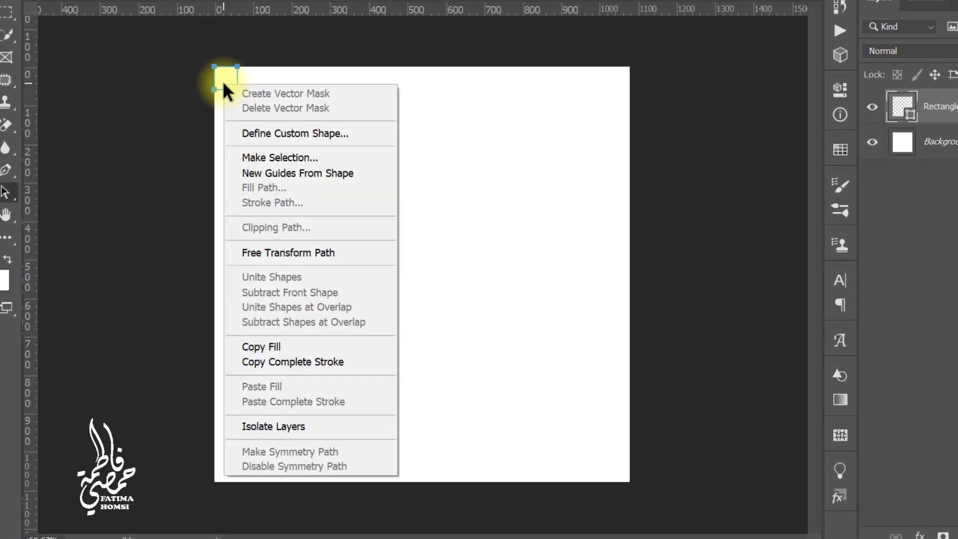
left_click(378, 143)
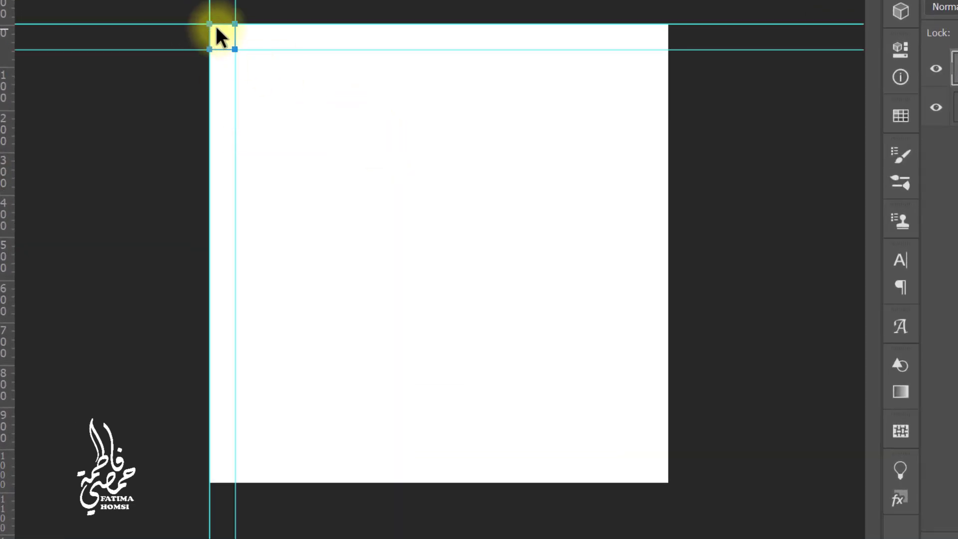
Add guides from the square at the bottom-left and bottom-right corners, then delete the helper layer
mouse_move(215, 26)
left_mouse_down()
mouse_move(232, 433)
mouse_move(224, 470)
mouse_move(659, 473)
left_mouse_up()
right_click(224, 471)
left_click(397, 139)
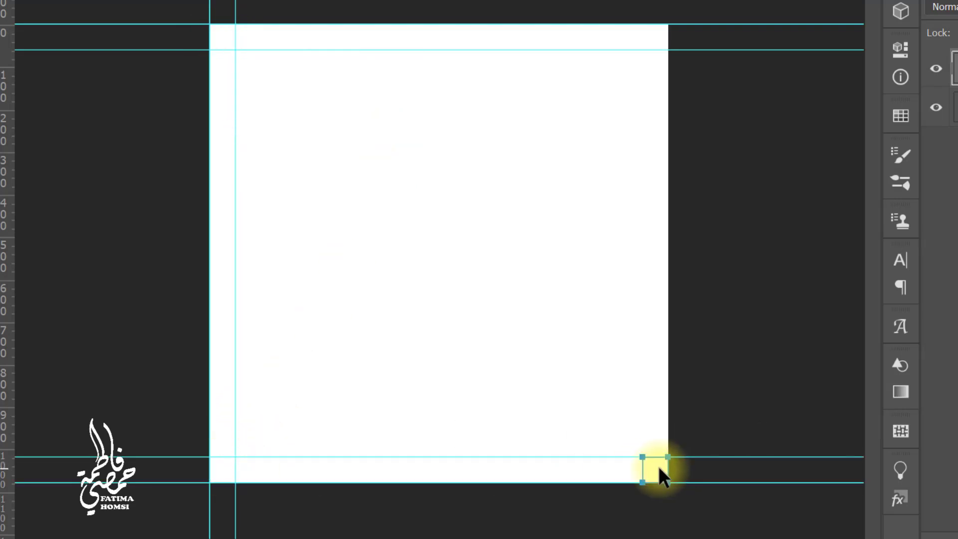
right_click(660, 469)
left_click(819, 133)
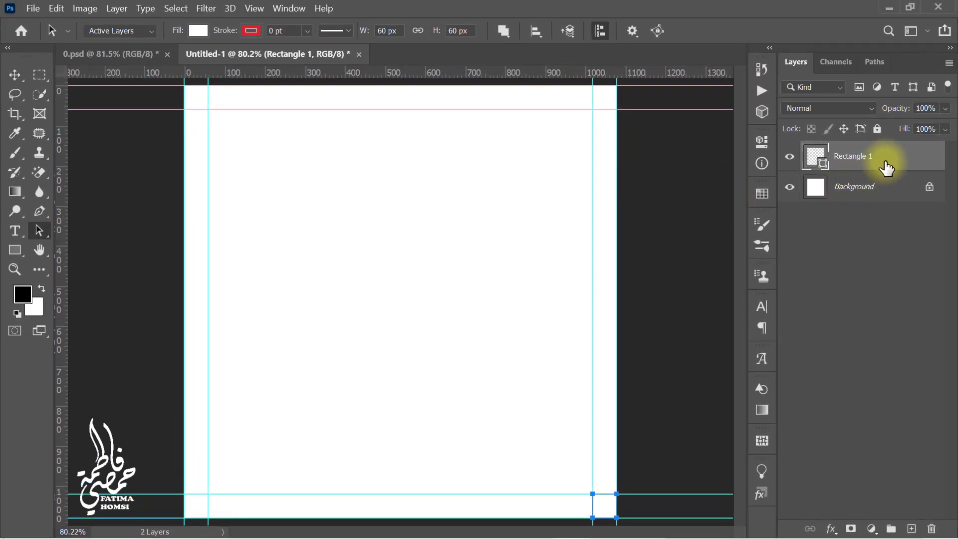
left_click_drag(883, 159, 931, 528)
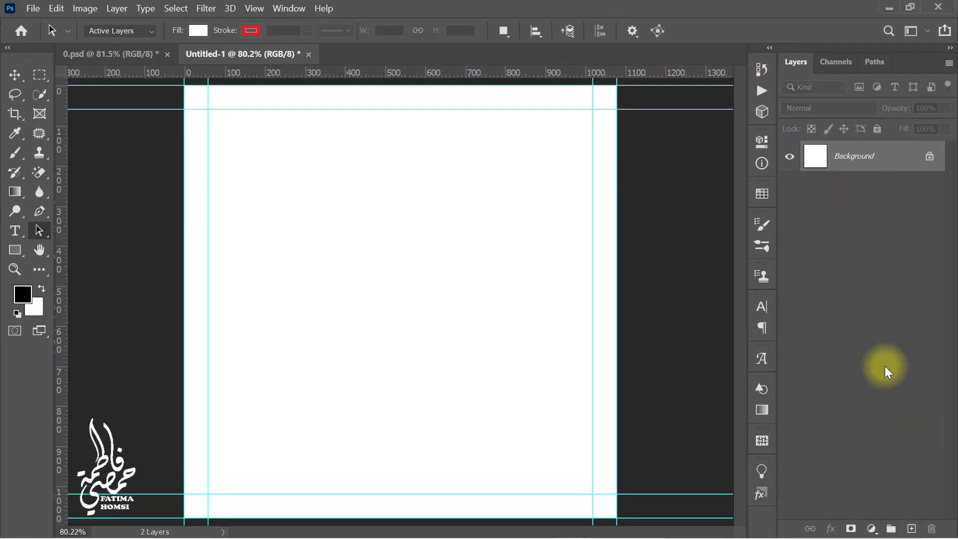
Unlock the Background layer and add a Gradient Overlay layer style
left_click(929, 158)
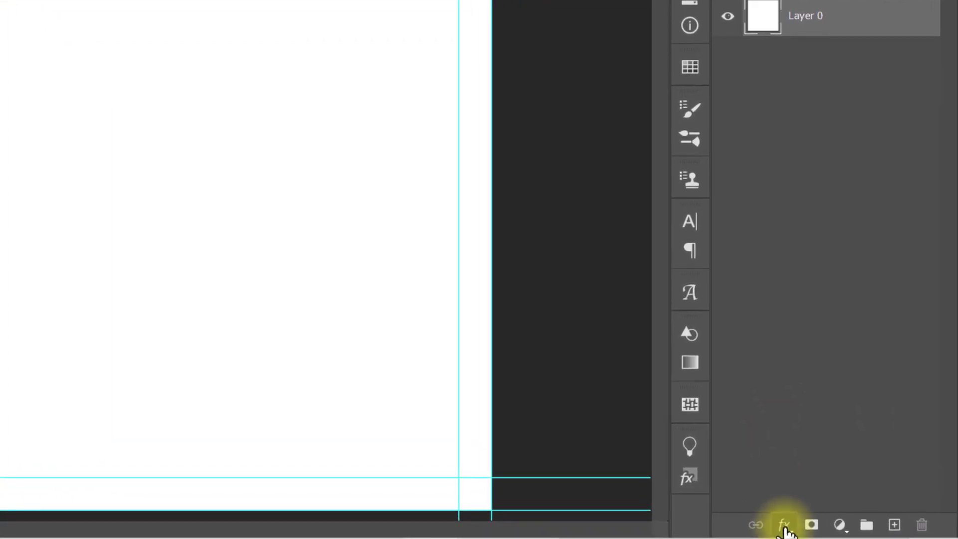
left_click(784, 525)
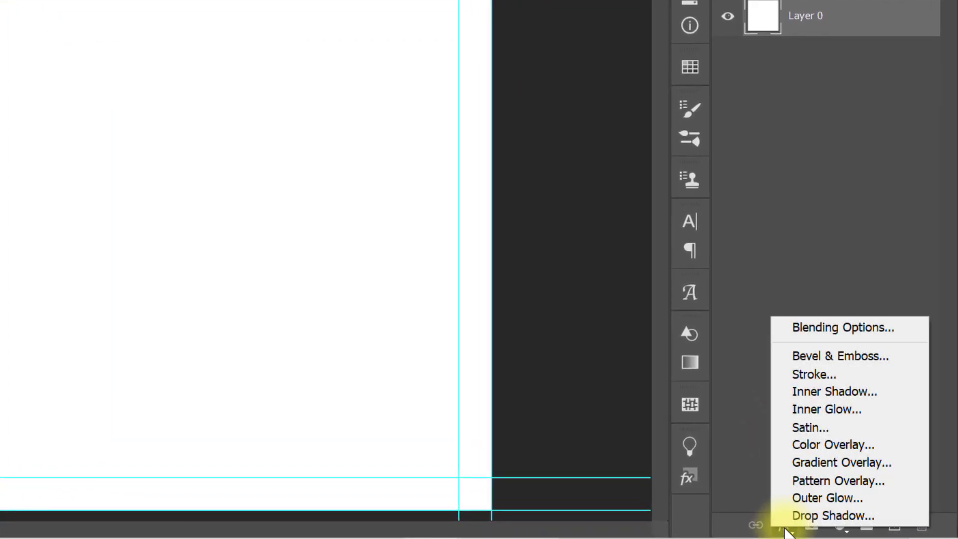
left_click(783, 339)
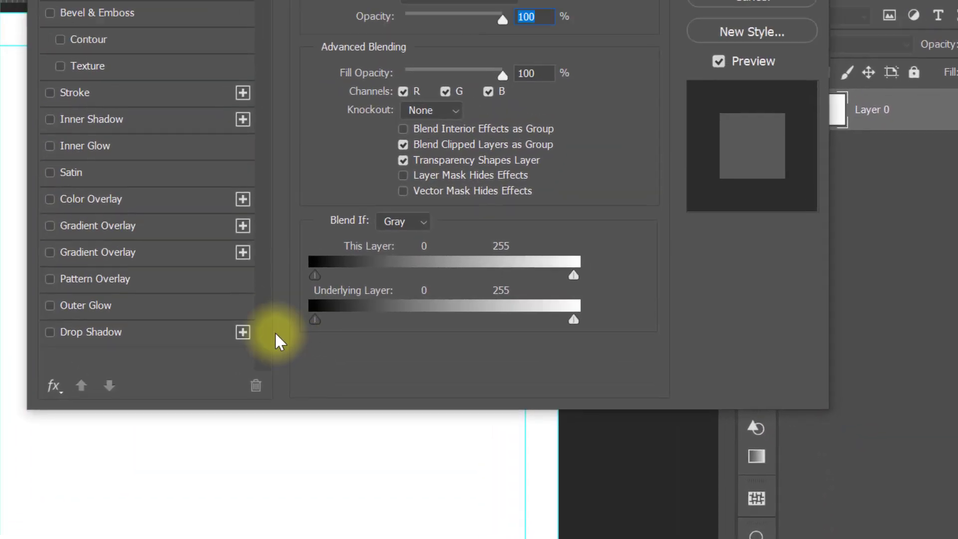
left_click(189, 262)
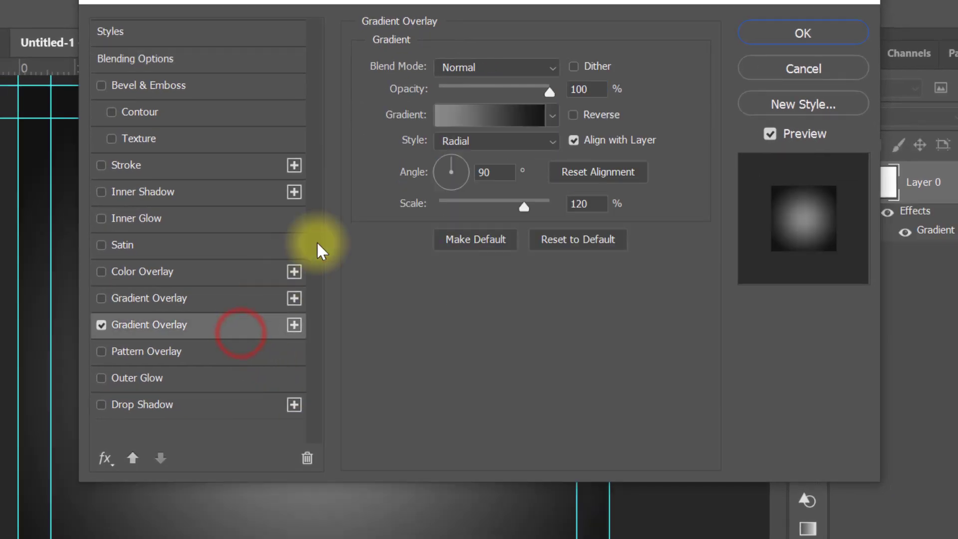
Make the overlay gradient run from grey #878787 to near-black #131313
left_click(475, 120)
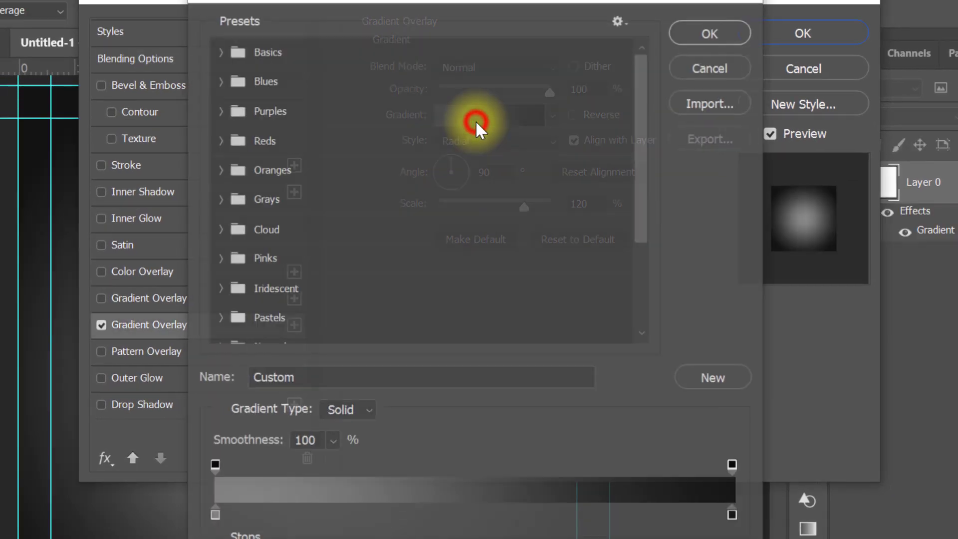
double_click(214, 516)
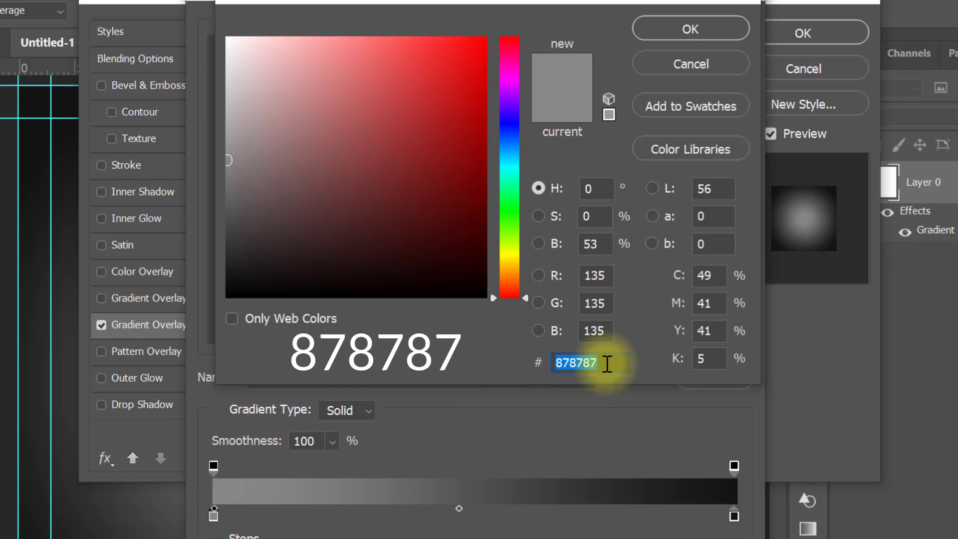
left_click_drag(607, 363, 521, 363)
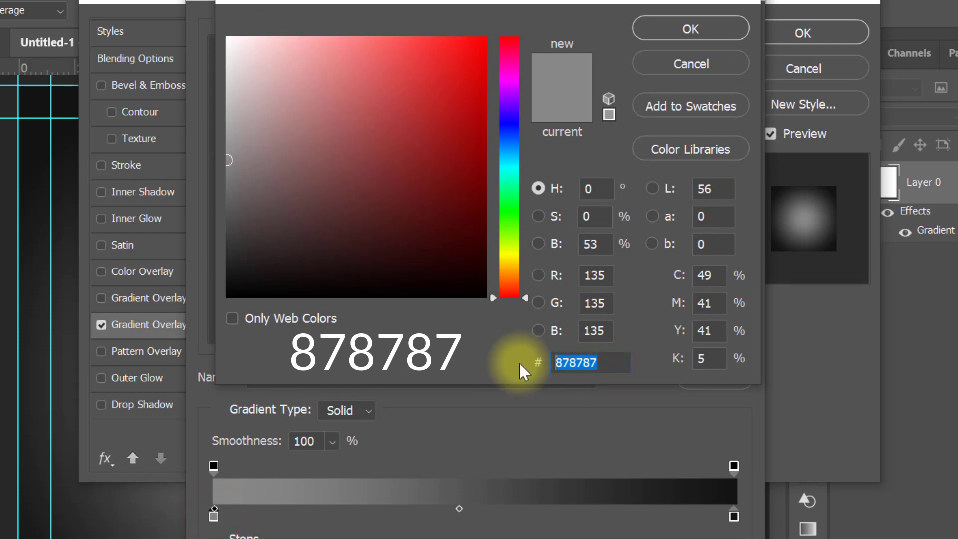
left_click(668, 31)
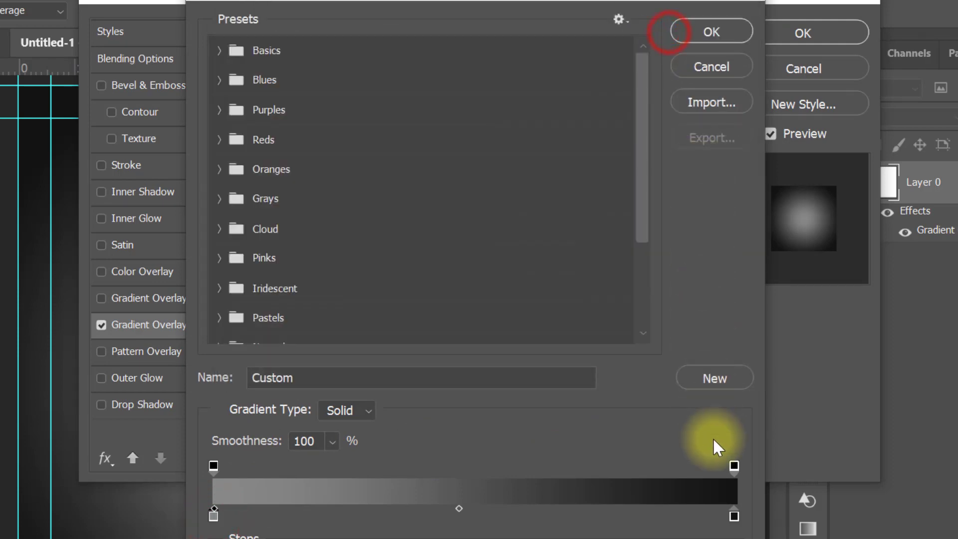
double_click(734, 517)
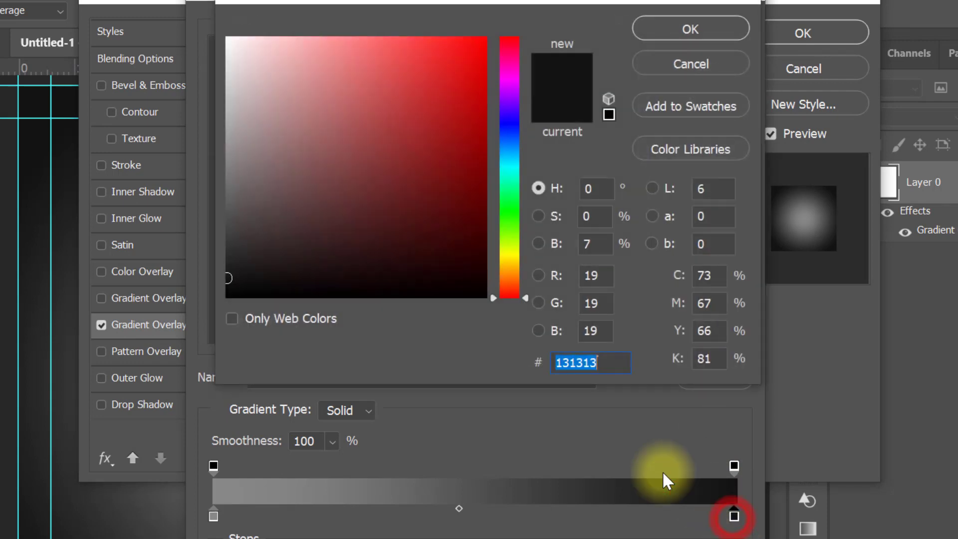
left_click_drag(603, 363, 515, 362)
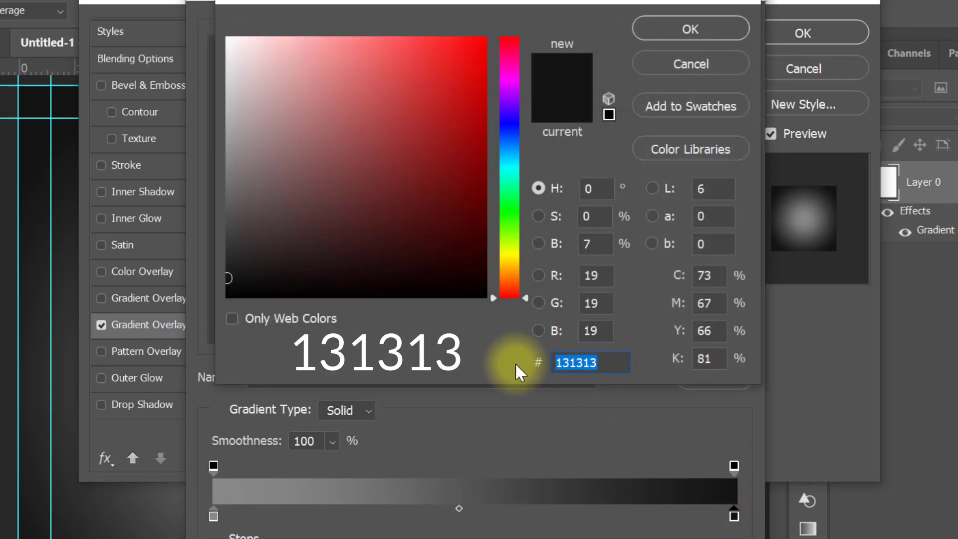
left_click(672, 28)
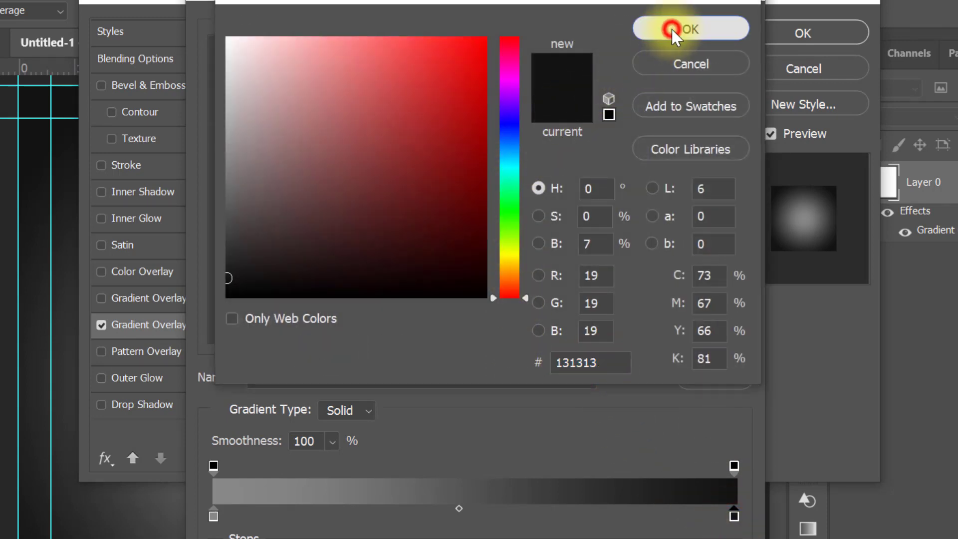
left_click(693, 35)
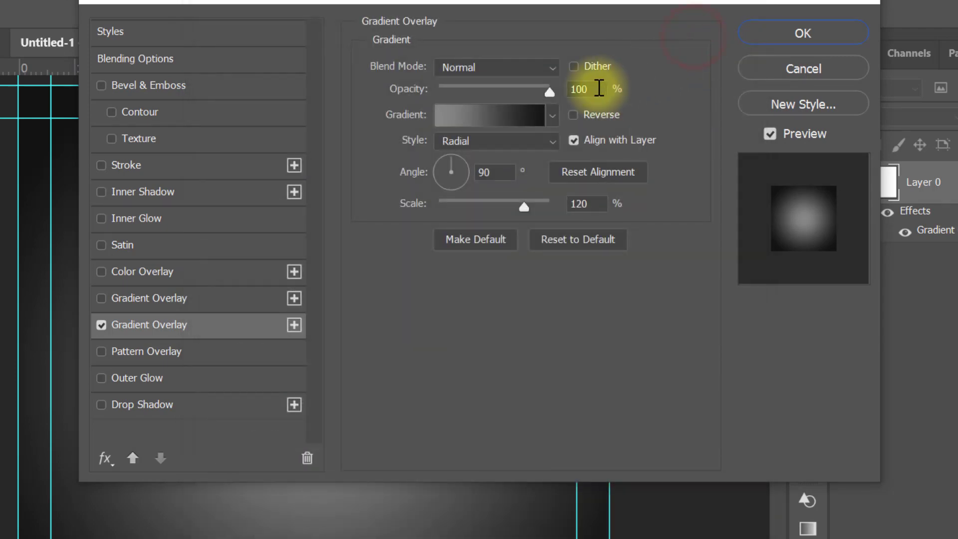
Keep the overlay Radial at 120% scale, apply it, and group the layer as BACKGROUND
left_click(594, 89)
left_click(526, 148)
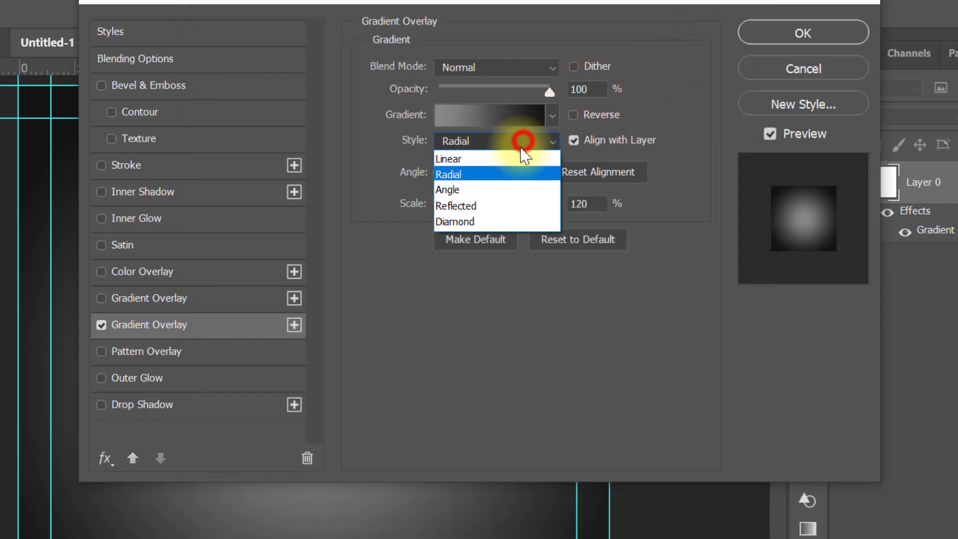
left_click(508, 174)
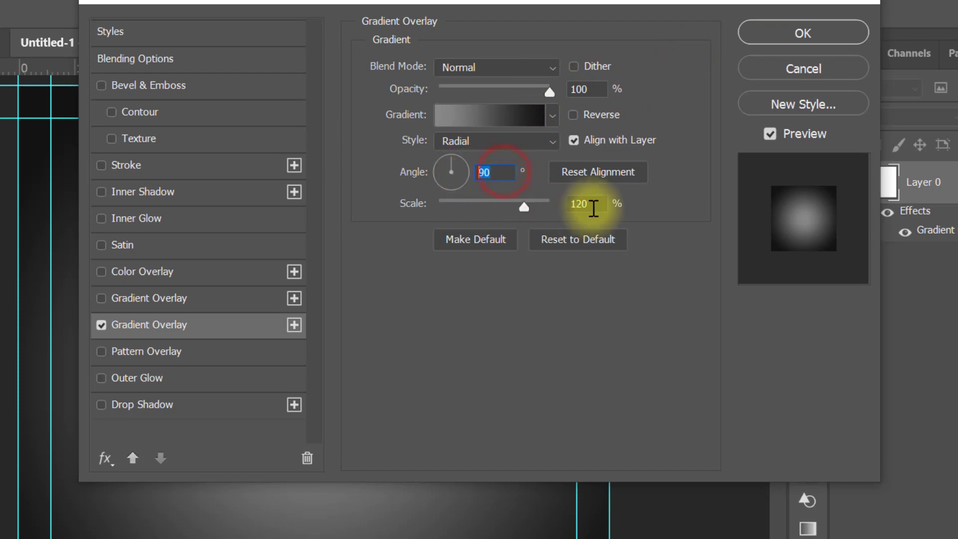
left_click(592, 205)
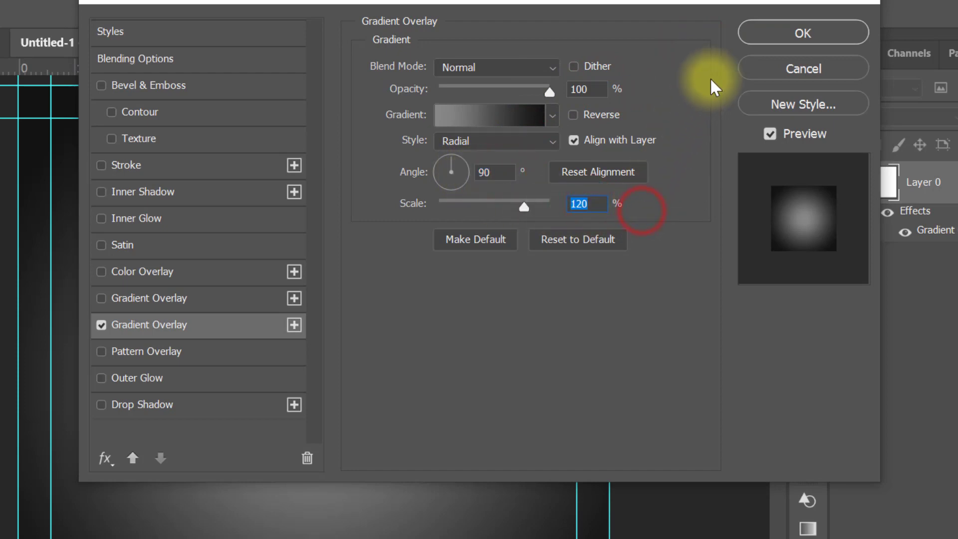
left_click(769, 33)
key("ctrl+g")
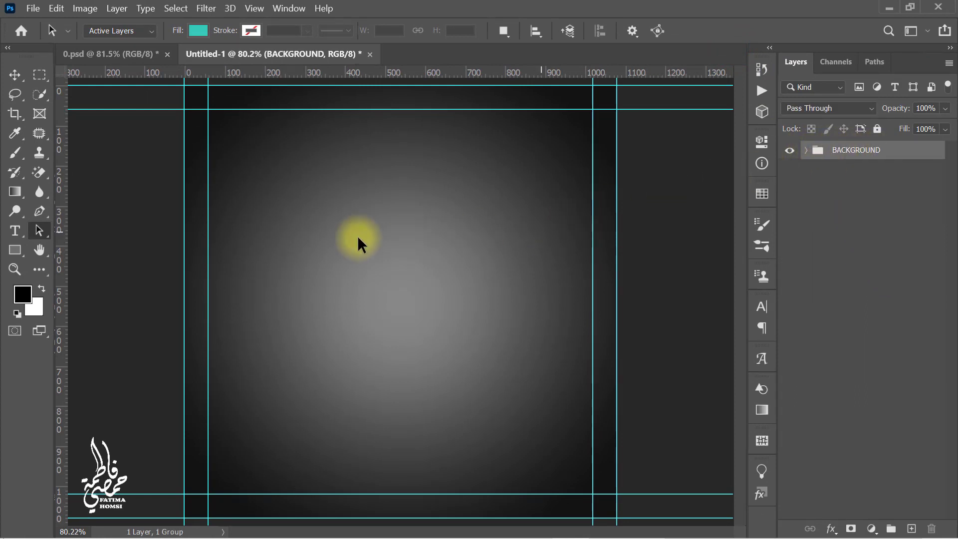
Add white two-line text 'LOGO' / 'HERE' in the upper canvas
left_click(15, 230)
key("x")
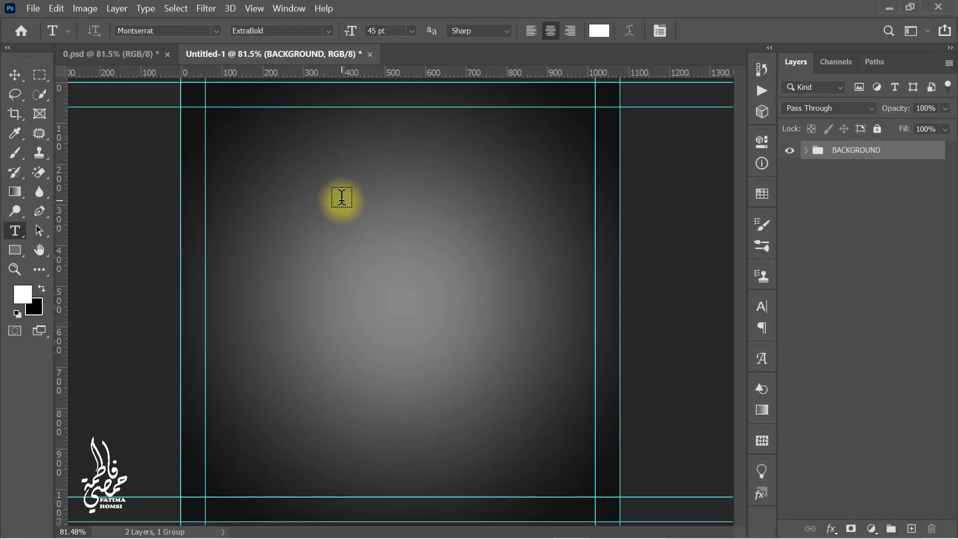
left_click(341, 198)
type("LOGO")
key("Return")
type("HERE")
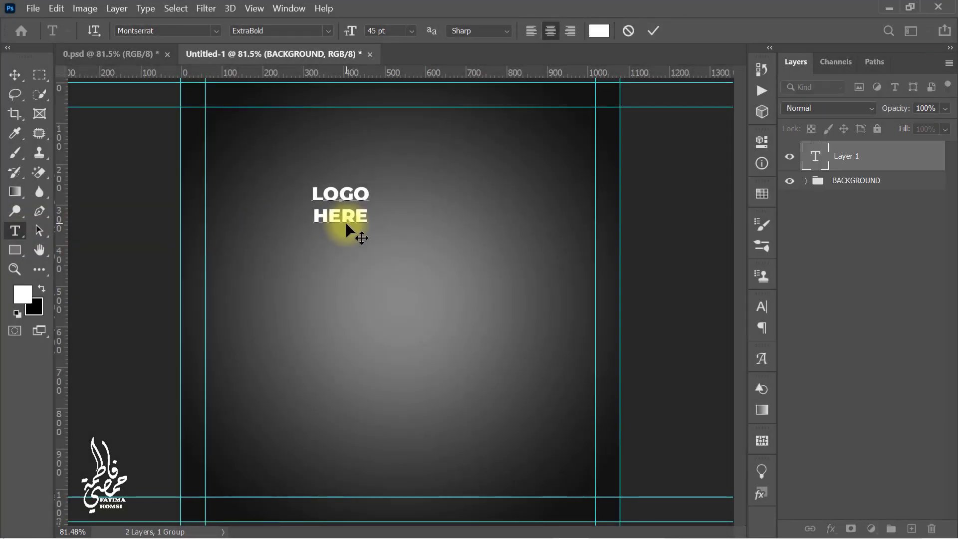
left_click(654, 31)
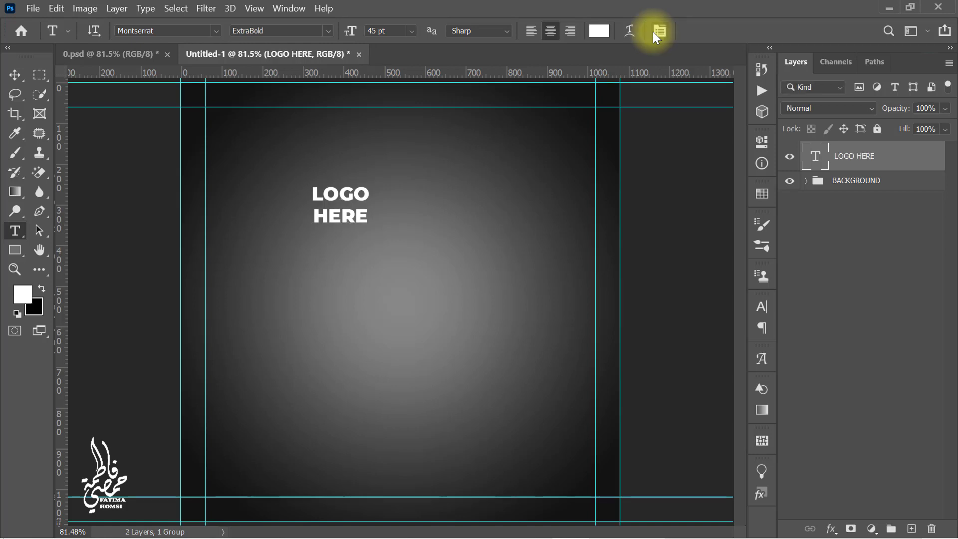
Shrink the LOGO HERE text and move it to the top-right corner
key("ctrl+t")
mouse_move(356, 216)
left_mouse_down()
mouse_move(568, 149)
mouse_move(545, 145)
mouse_move(611, 105)
left_mouse_up()
scroll(569, 128, "up", 4)
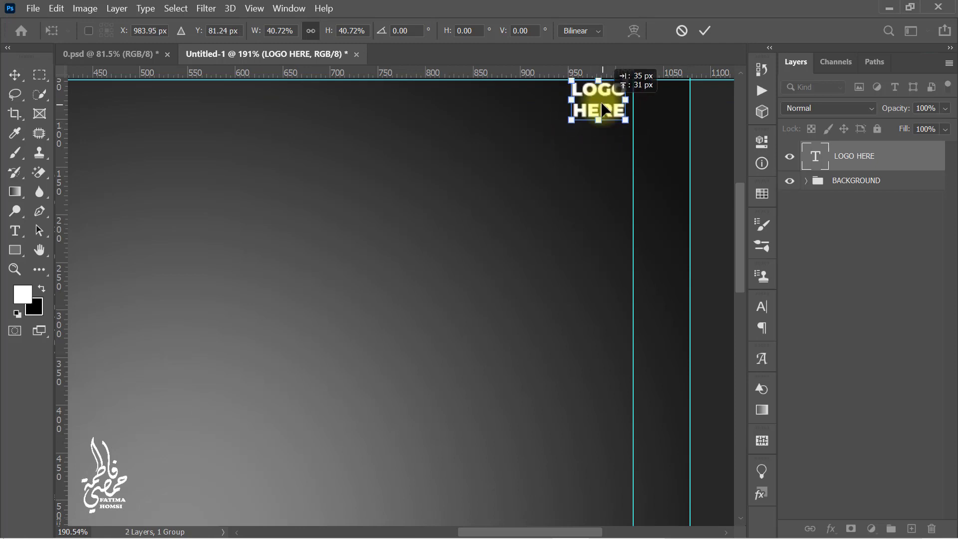
left_click(706, 31)
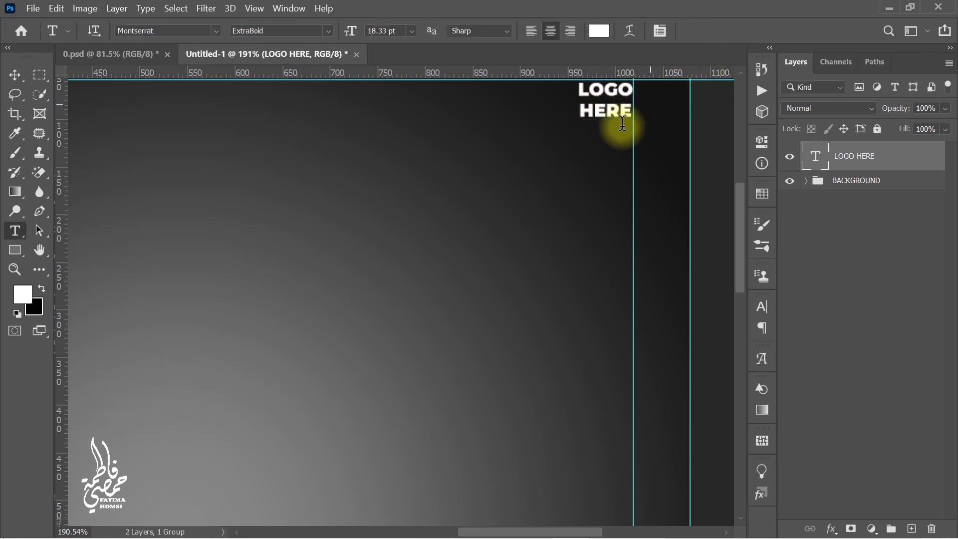
scroll(584, 194, "up", 3)
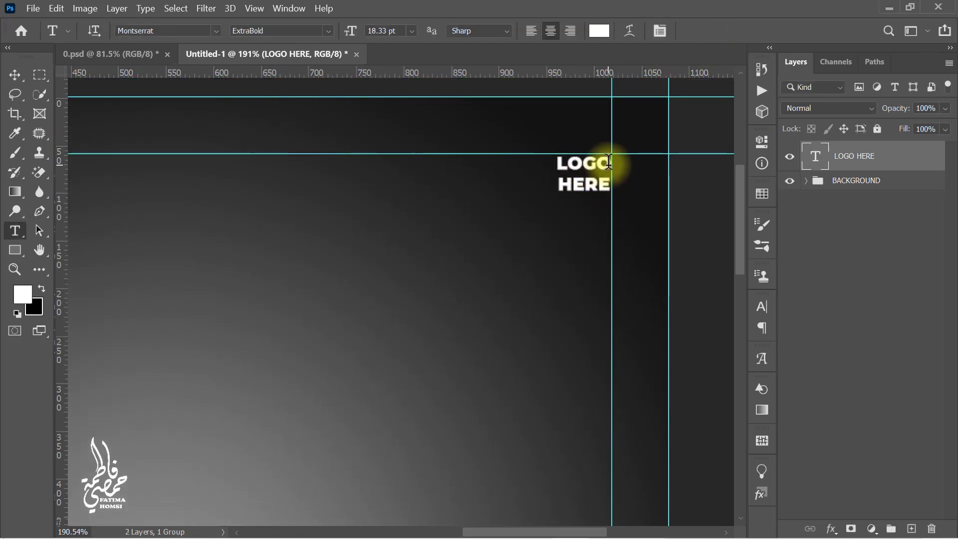
Recolour just the word LOGO to teal #36c8ba
left_click_drag(606, 162, 560, 162)
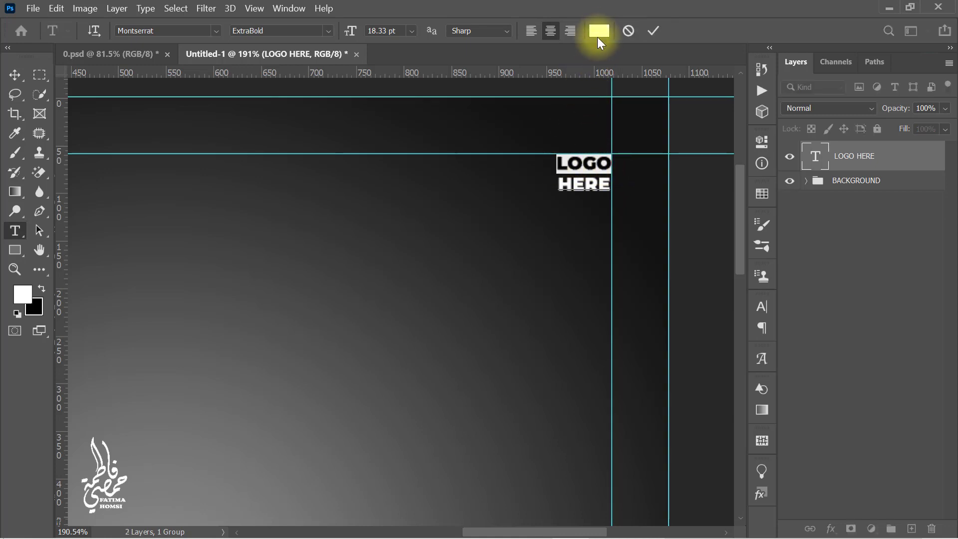
left_click(598, 31)
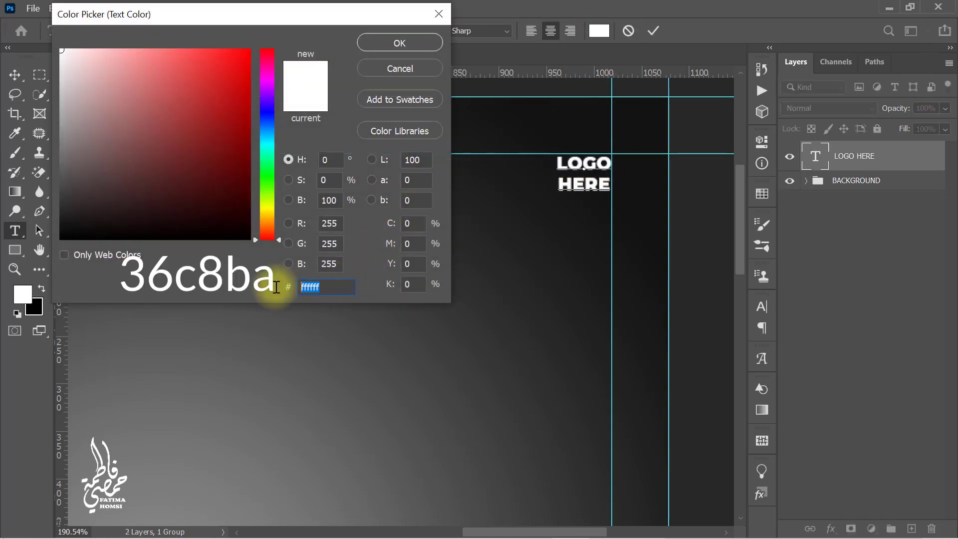
type("36c8ba")
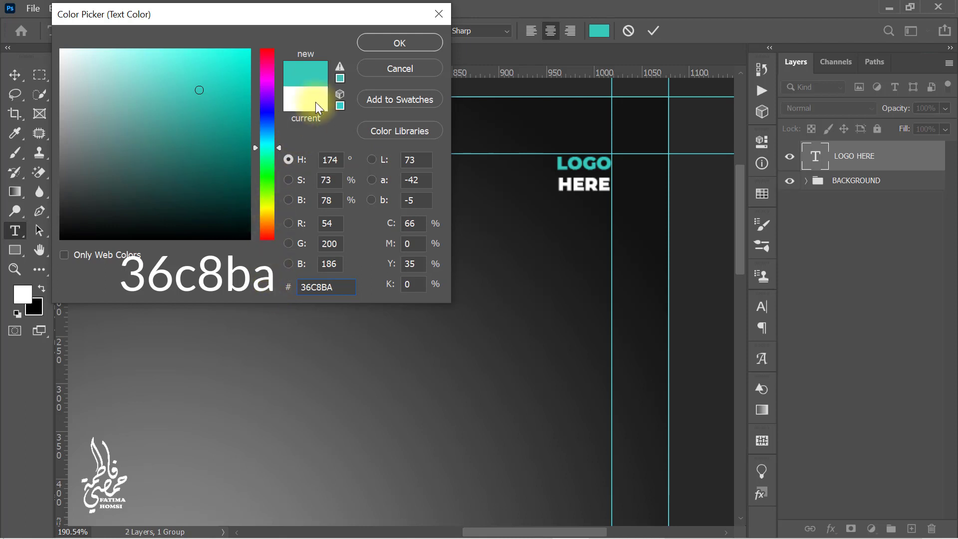
left_click(381, 45)
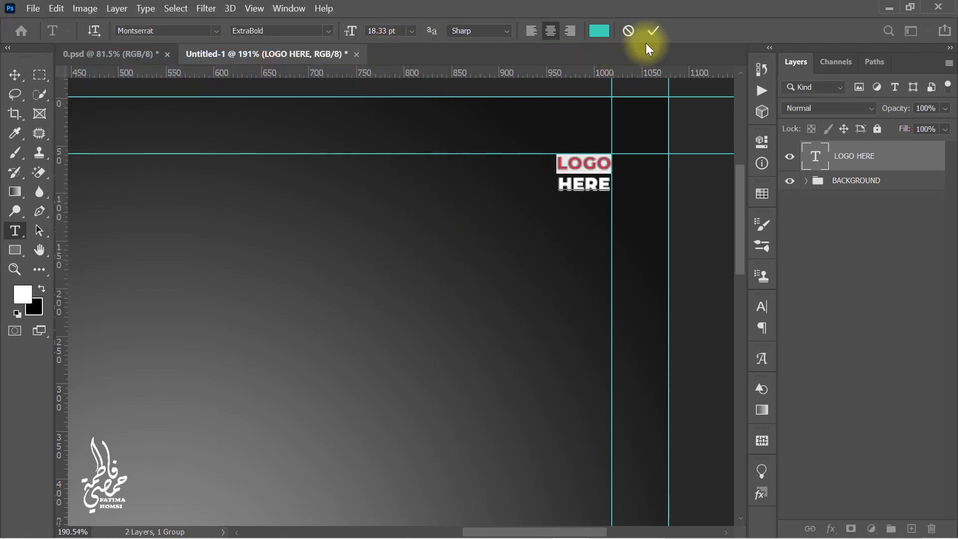
left_click(653, 30)
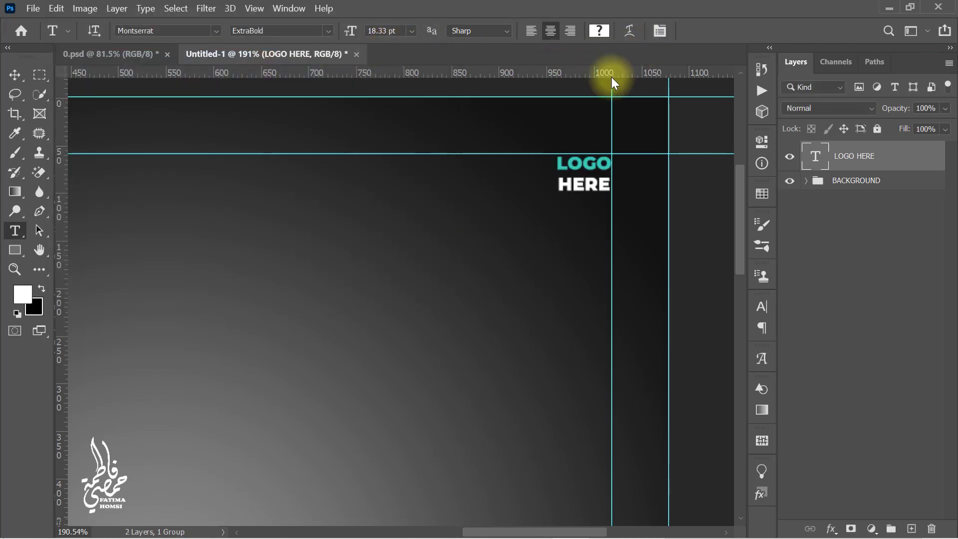
Draw a sneaker custom shape to the left of the LOGO HERE text
left_click(17, 254)
left_click(121, 320)
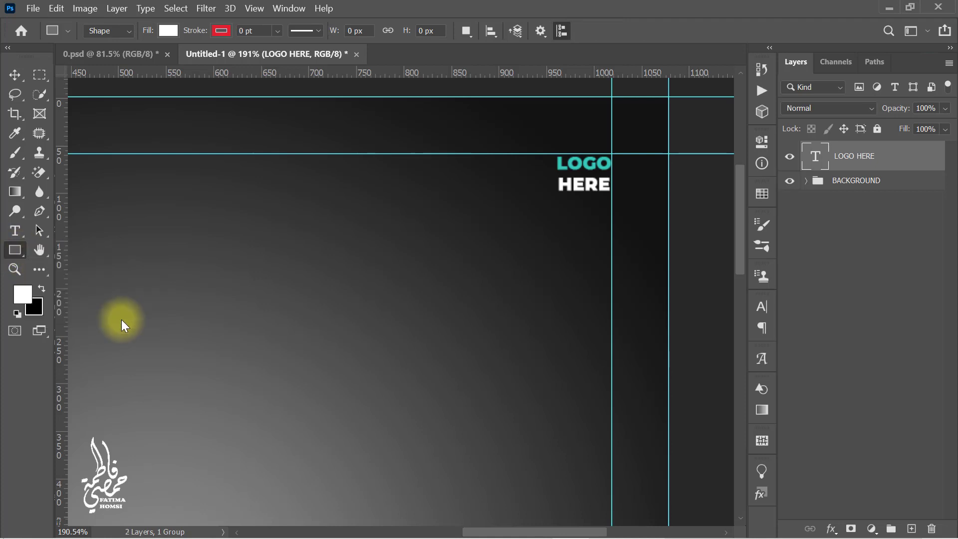
left_click(608, 38)
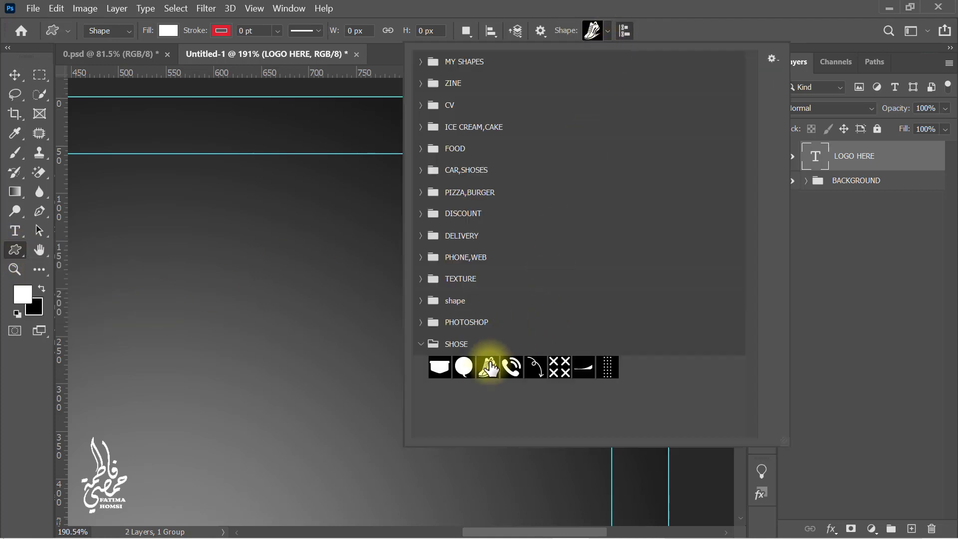
left_click(718, 30)
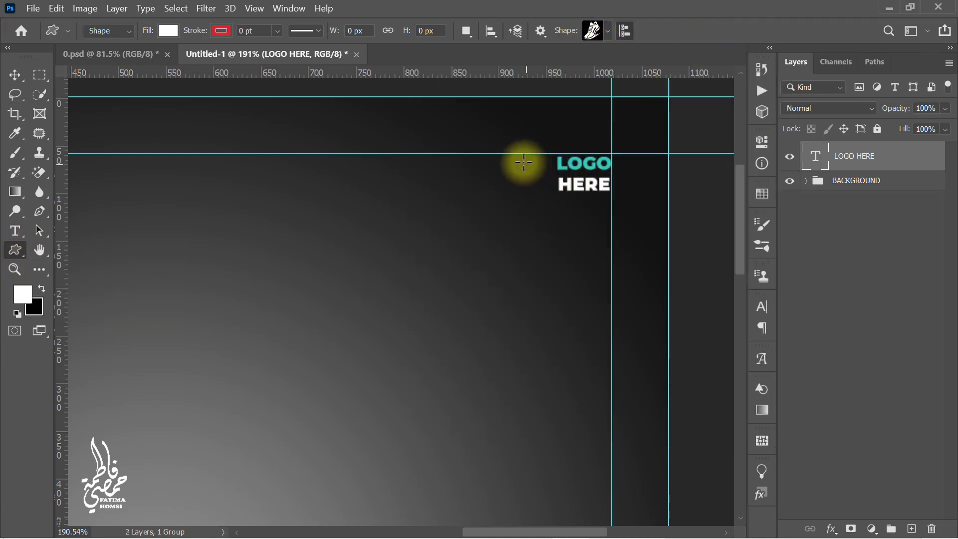
left_click_drag(512, 159, 549, 211)
key("Return")
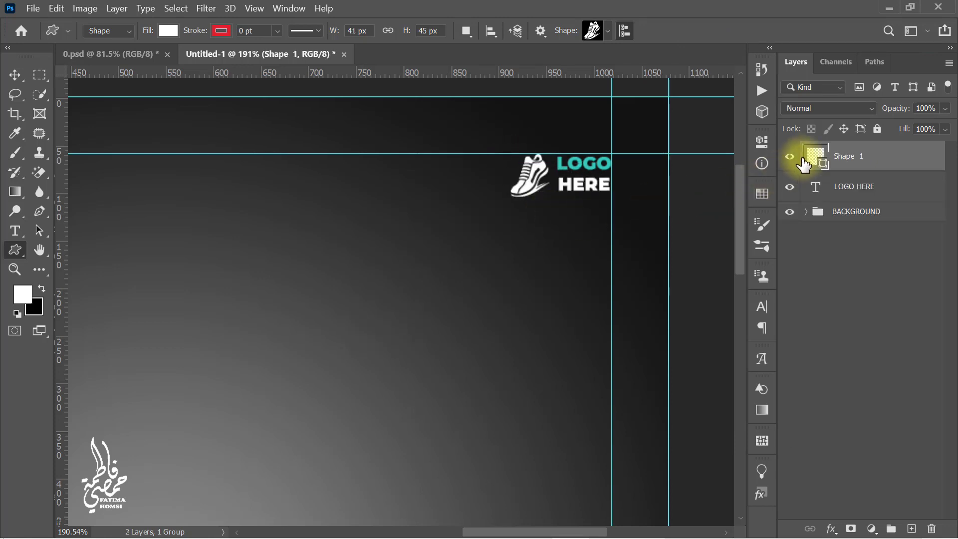
Fill the sneaker icon with teal #36c8ba and shrink it slightly
double_click(815, 161)
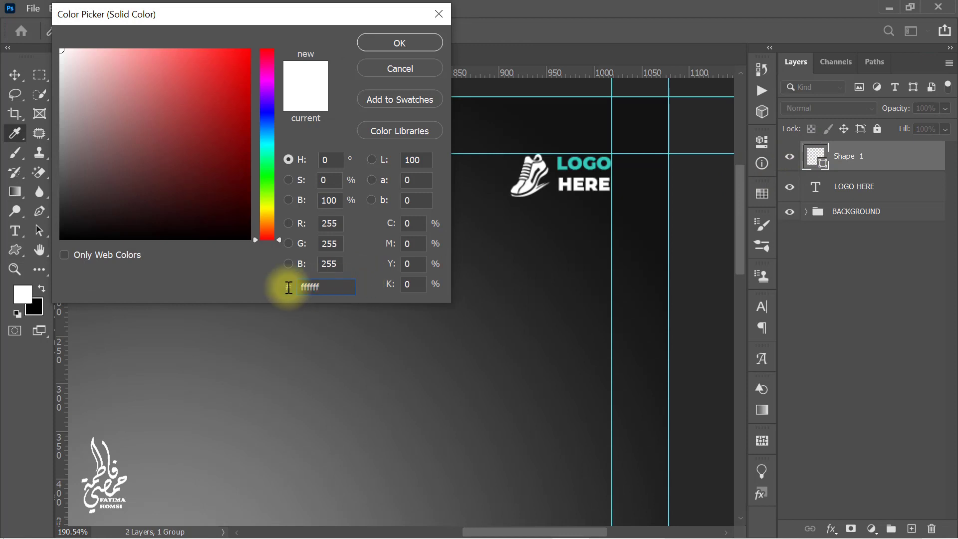
type("36c8ba6c8ba")
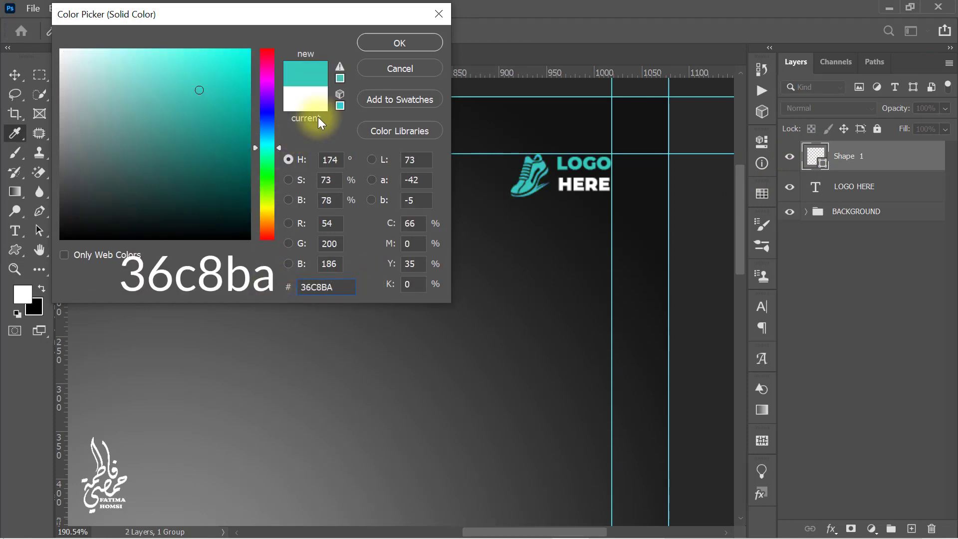
left_click(384, 45)
key("ctrl+t")
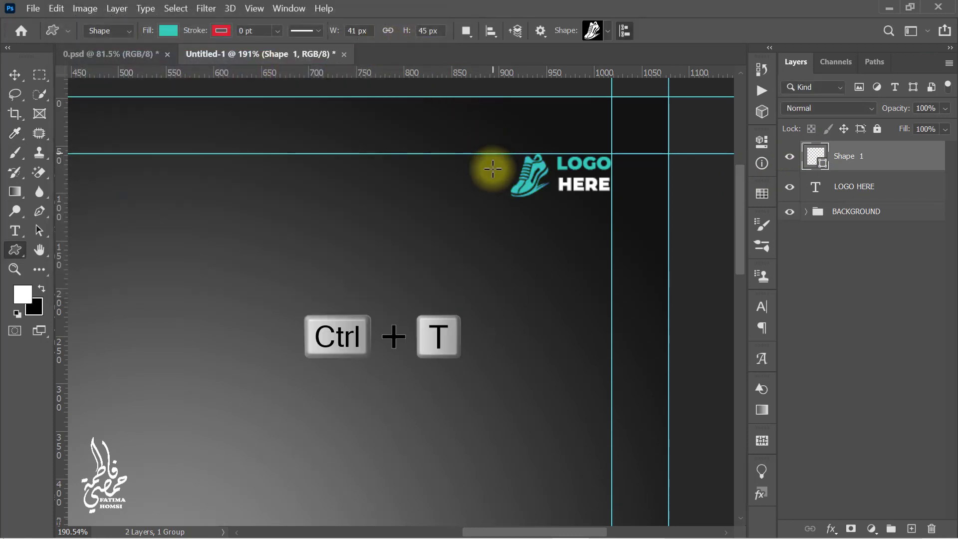
left_click_drag(510, 195, 513, 193)
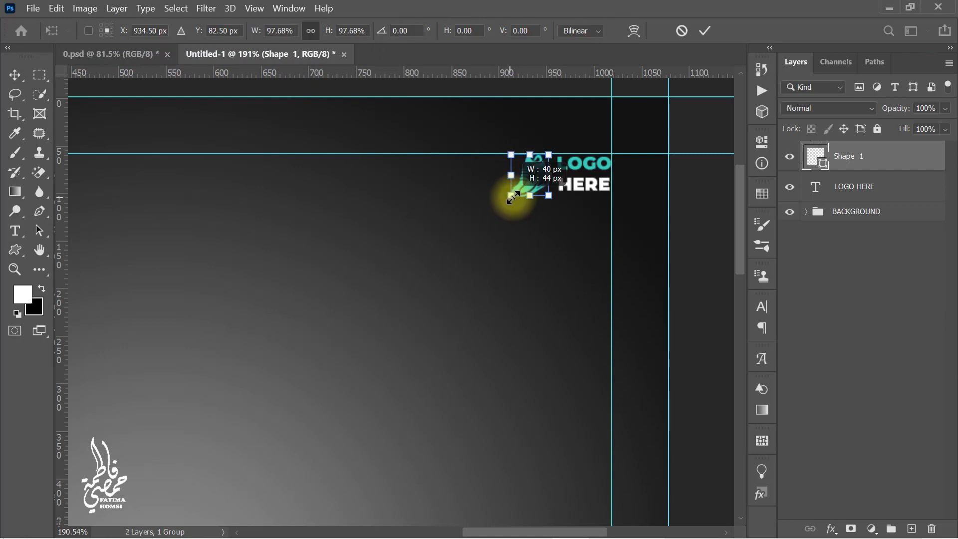
left_click(705, 31)
Group the sneaker icon with the logo text as LOGO
scroll(611, 155, "down", 4)
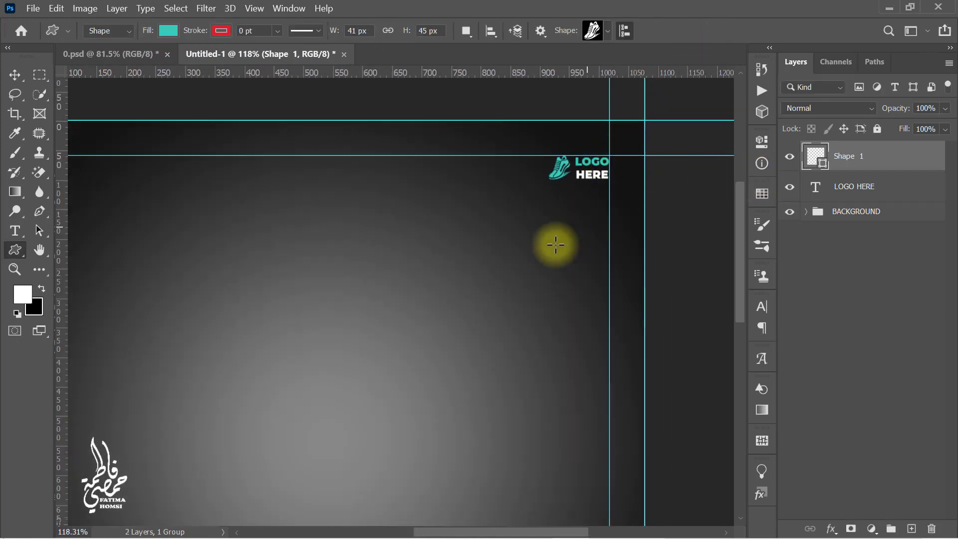
scroll(549, 251, "down", 2)
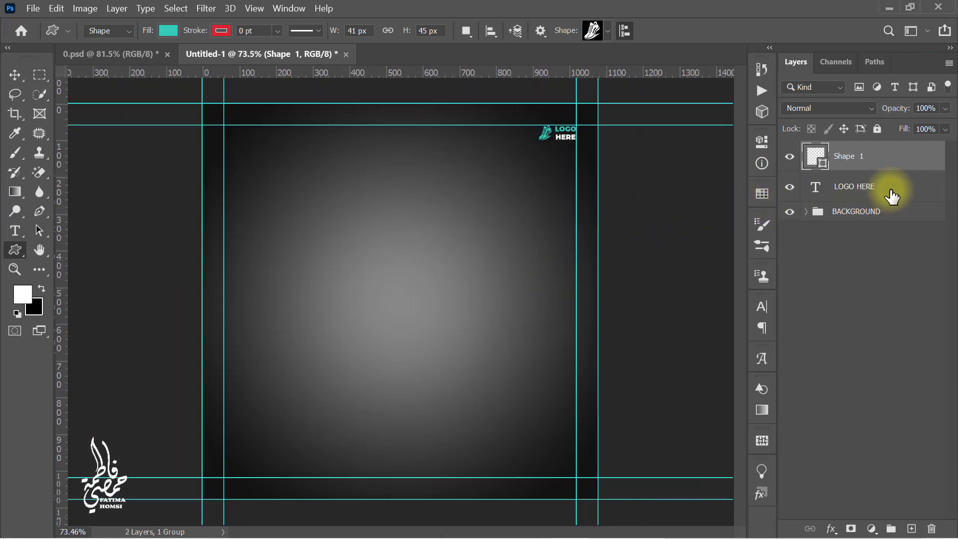
key("ctrl+g")
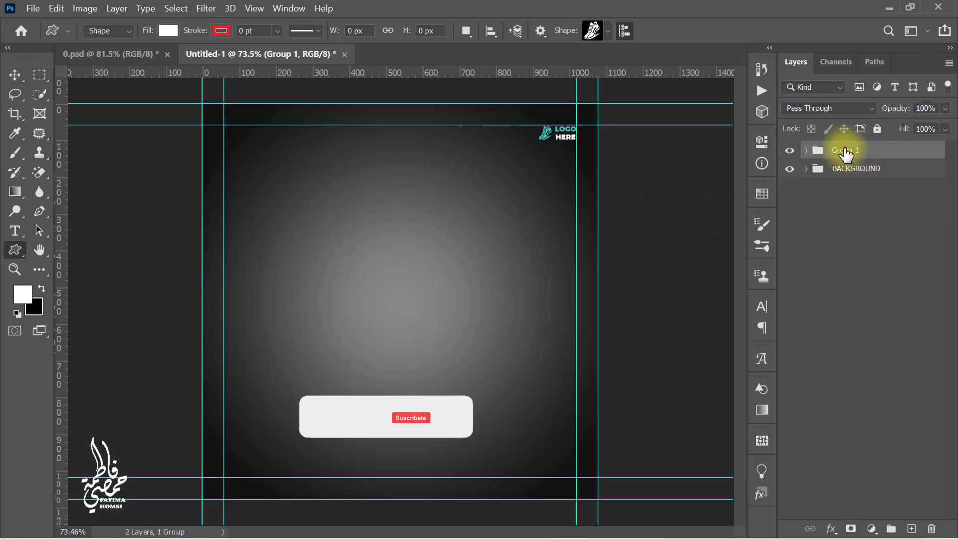
double_click(848, 150)
type("LOGO")
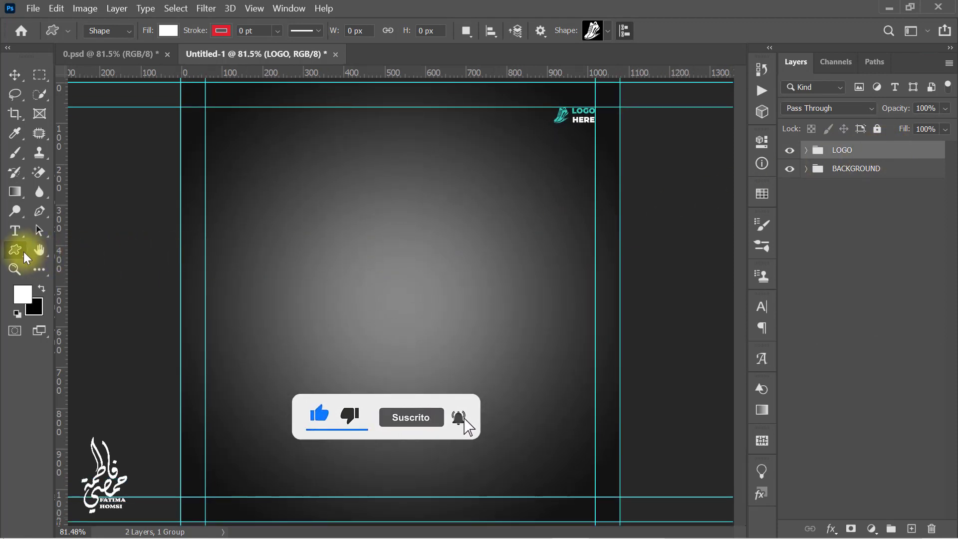
Draw a small circle near the poster's bottom-left corner
right_click(15, 252)
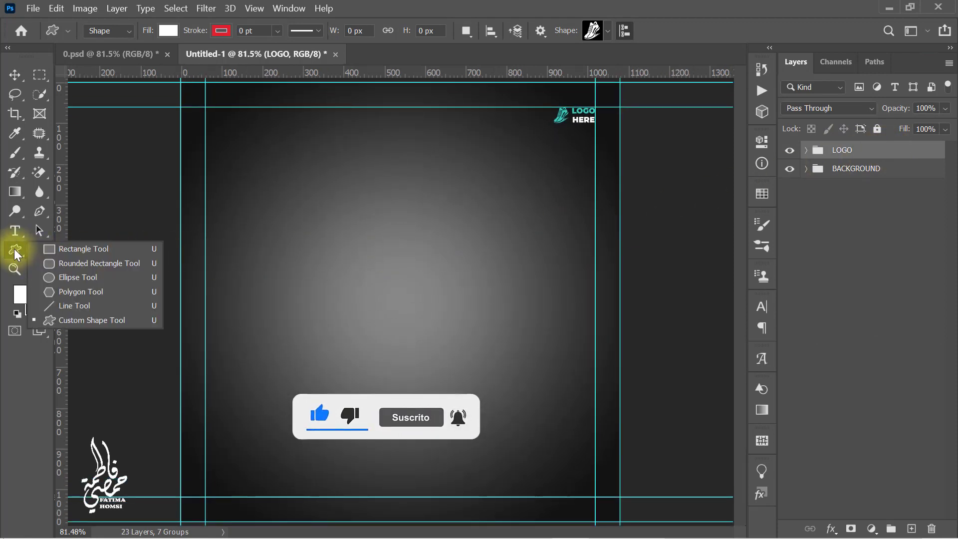
left_click(97, 278)
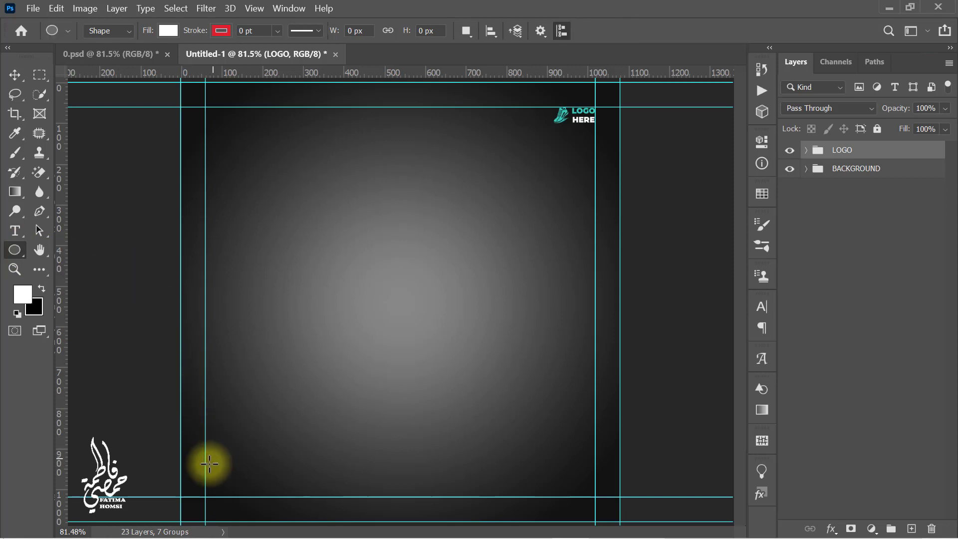
left_click_drag(208, 469, 237, 499)
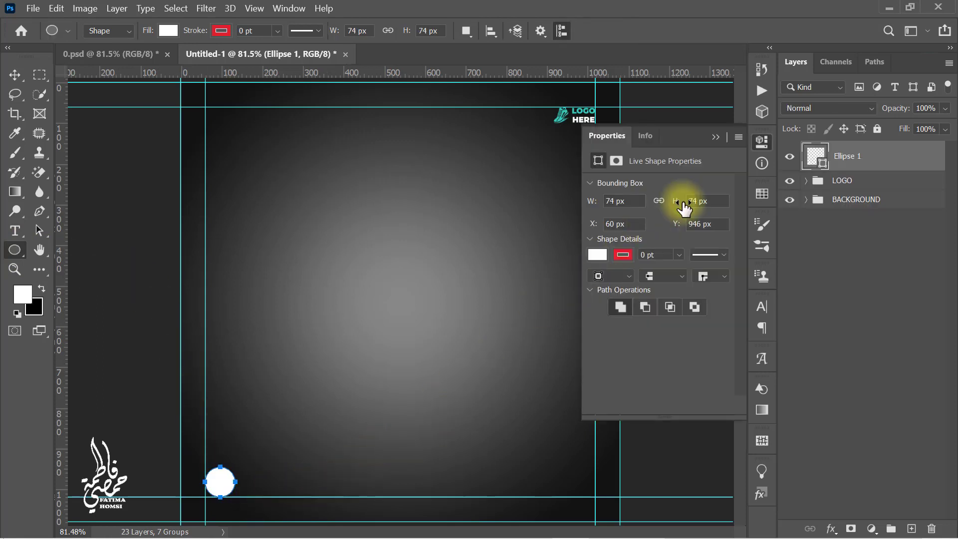
left_click(714, 136)
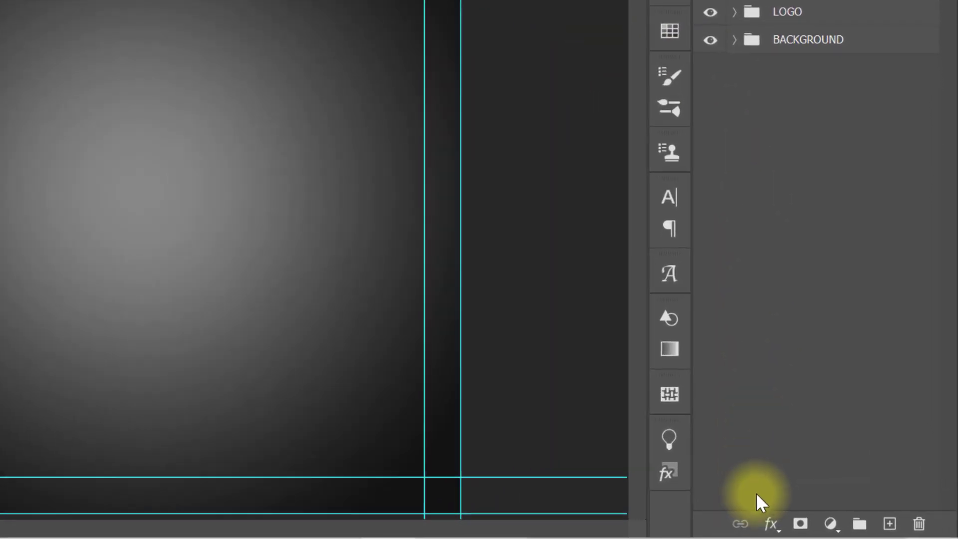
Add a Gradient Overlay to the circle with a dark teal #00574f start stop
left_click(771, 525)
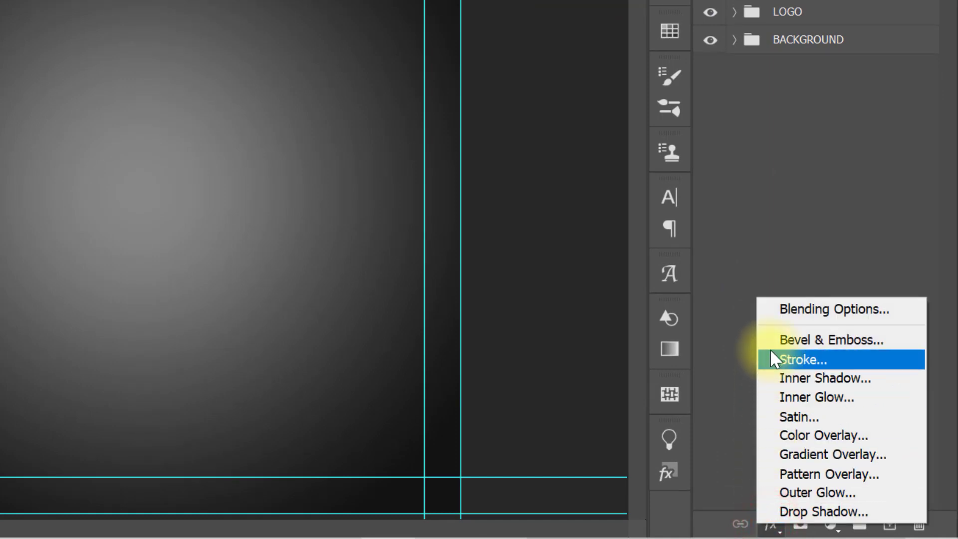
left_click(772, 312)
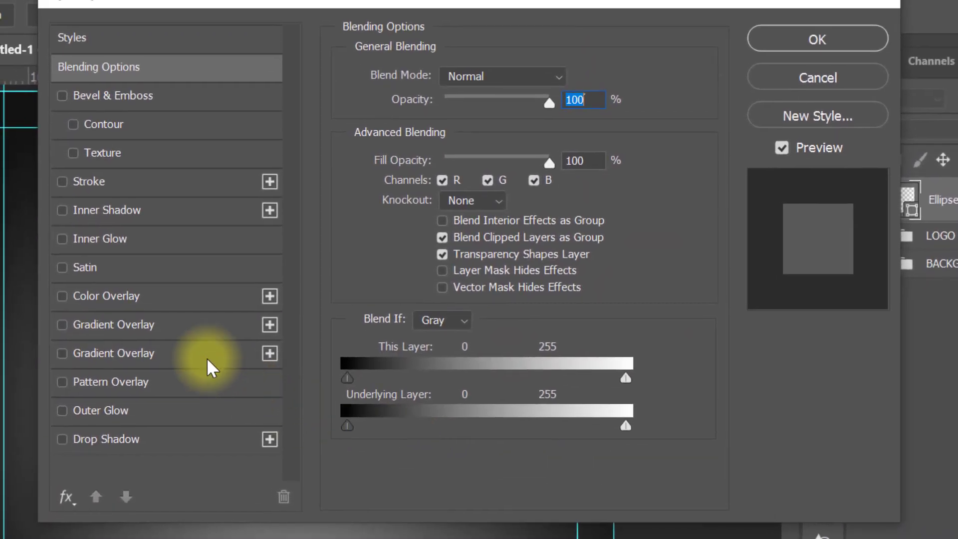
left_click(202, 355)
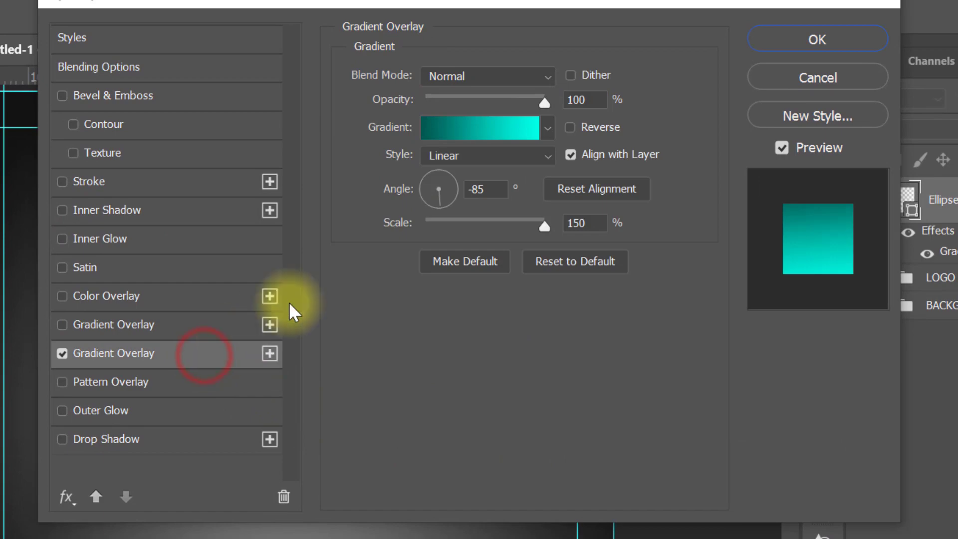
left_click(472, 131)
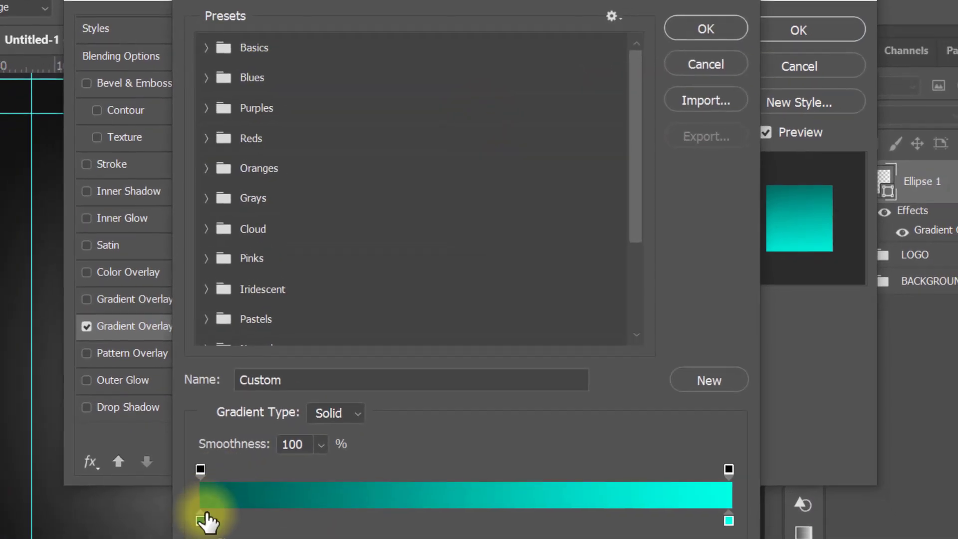
left_click(200, 519)
double_click(200, 519)
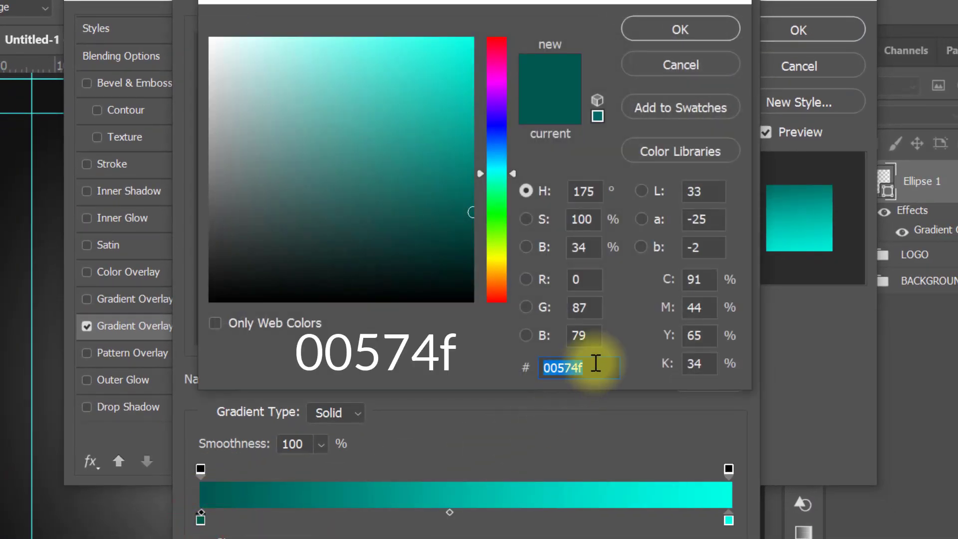
left_click_drag(589, 372, 509, 369)
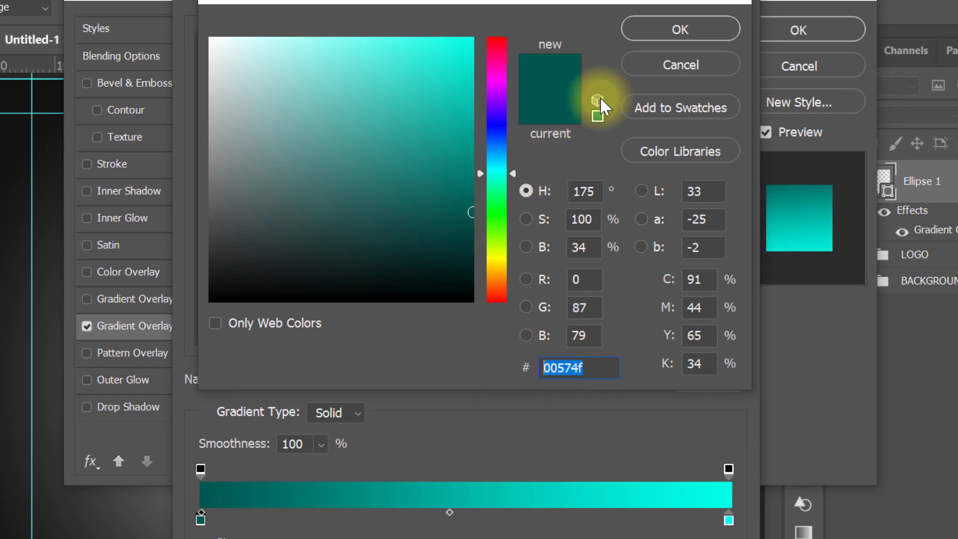
left_click(654, 33)
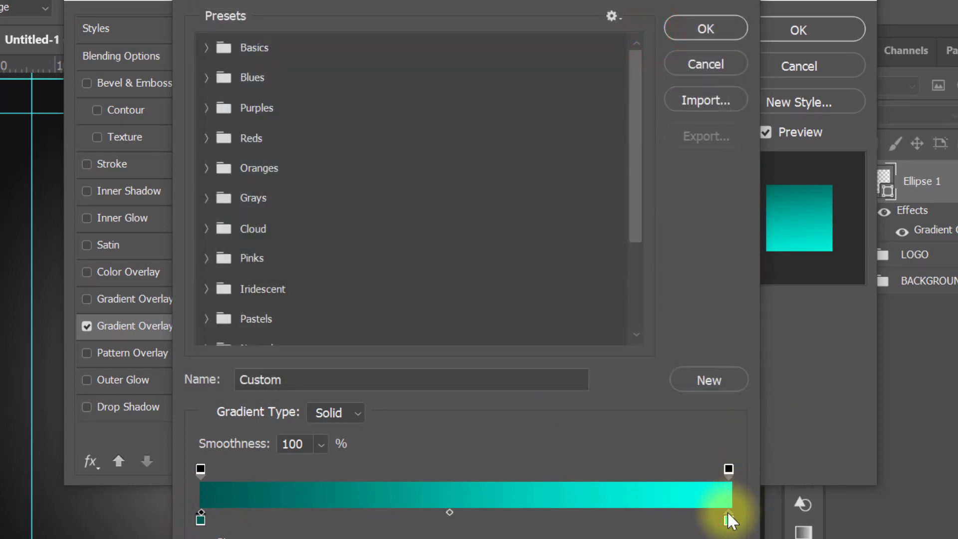
Set the gradient's end stop to bright teal #00ffe8
double_click(728, 521)
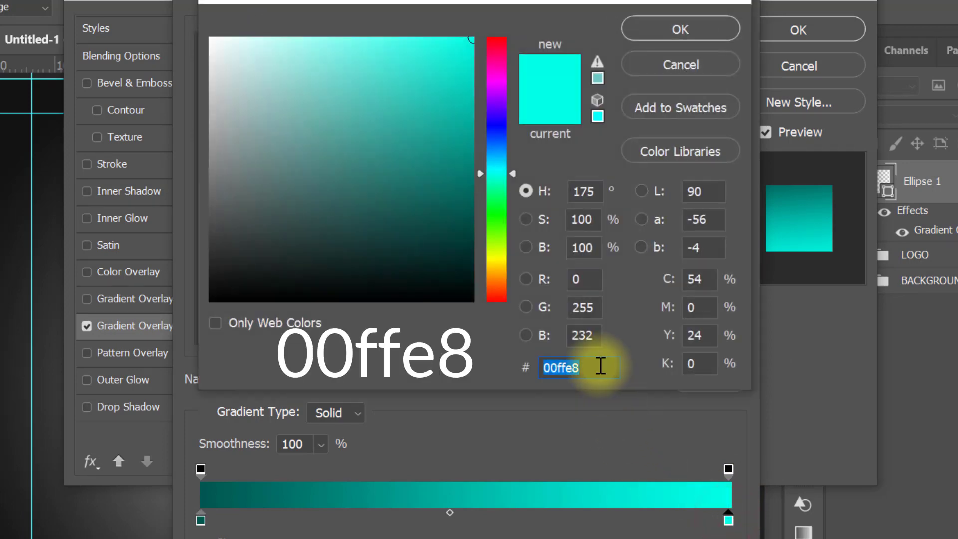
left_click(594, 366)
left_click_drag(594, 366, 508, 370)
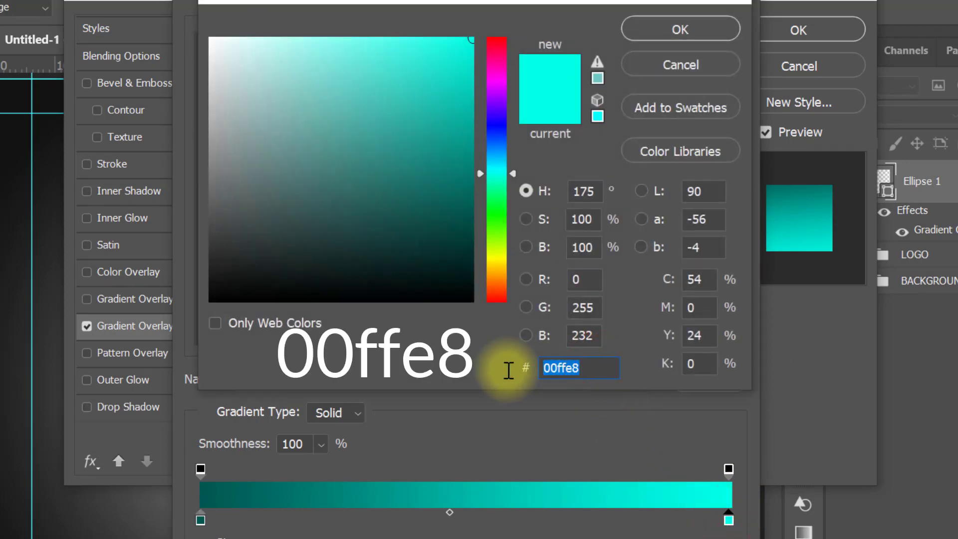
left_click(642, 33)
left_click(685, 33)
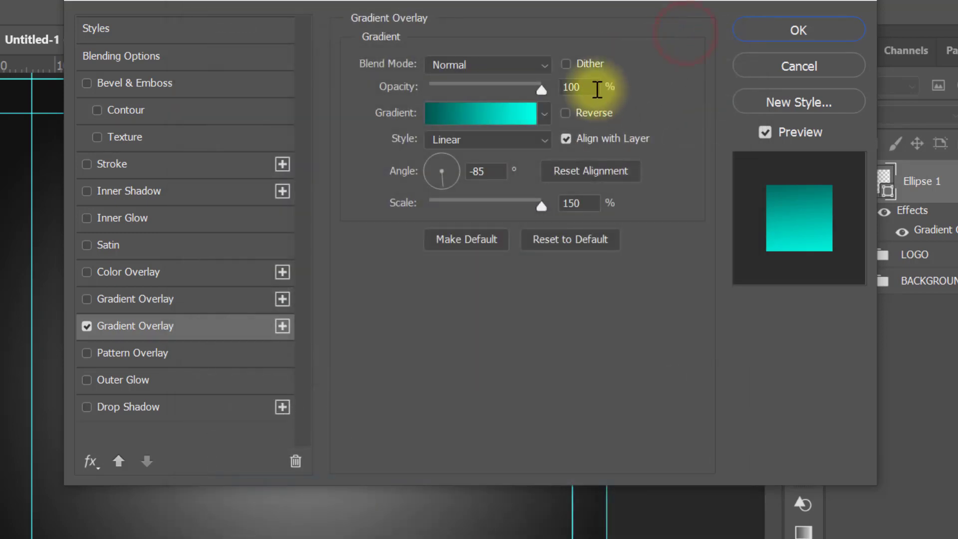
Keep the overlay Linear at -85° angle and 150% scale, and apply it
left_click(588, 86)
left_click(518, 139)
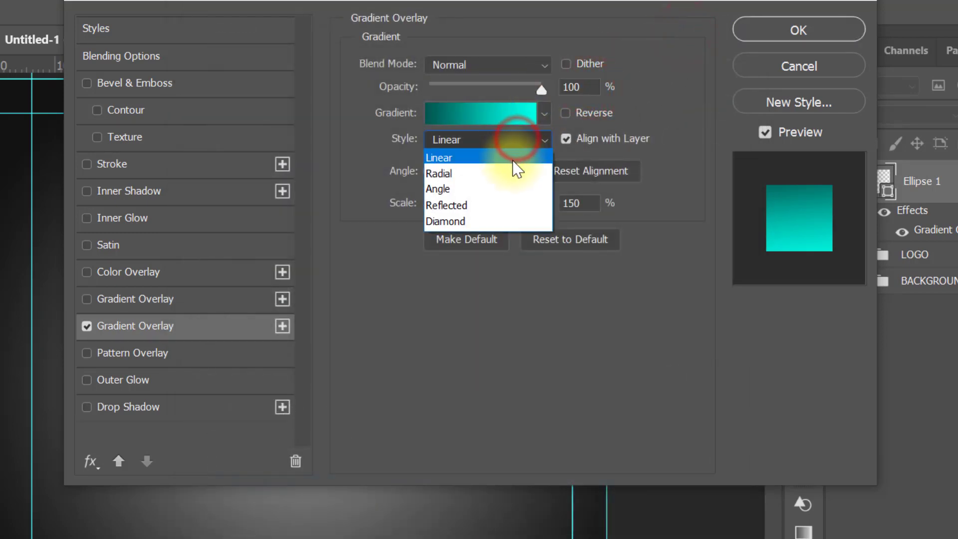
left_click(511, 159)
left_click_drag(500, 170, 446, 171)
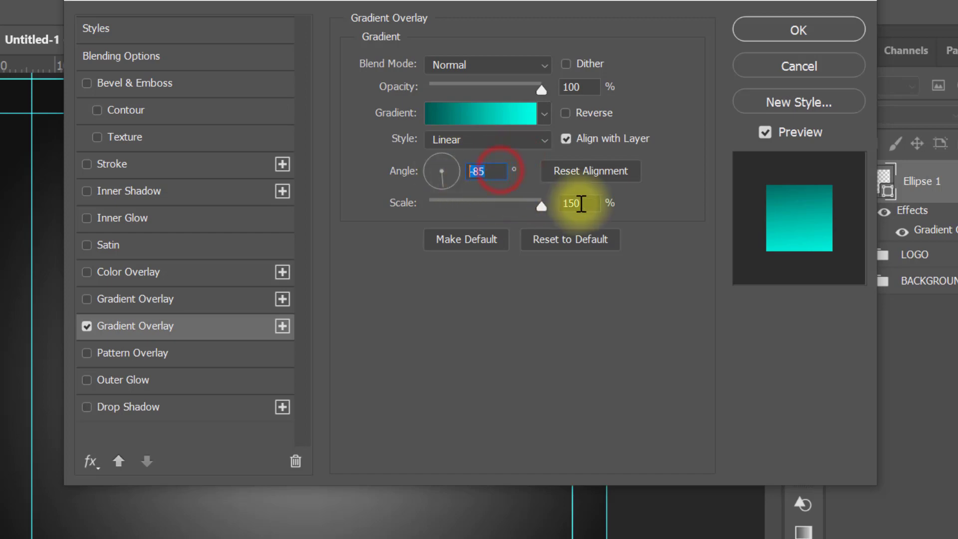
left_click(582, 203)
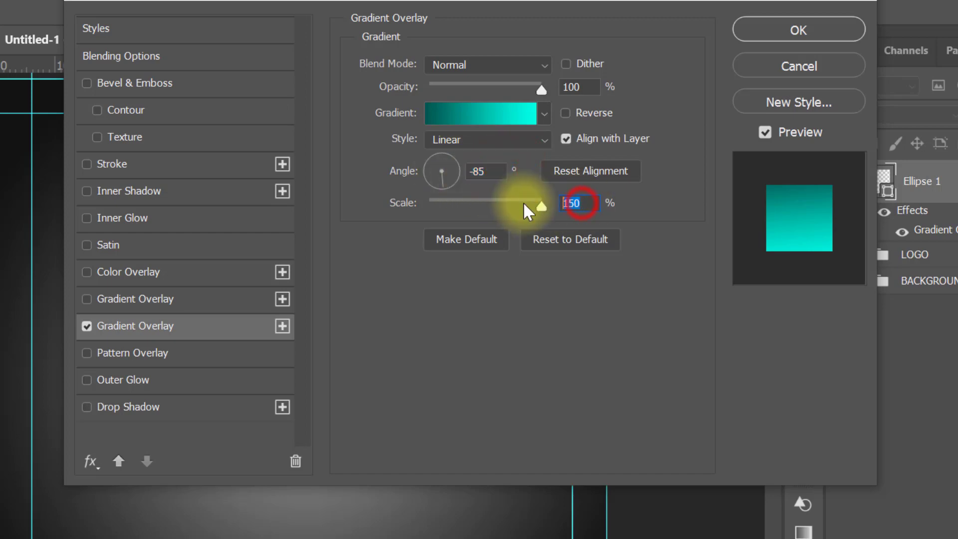
left_click(752, 29)
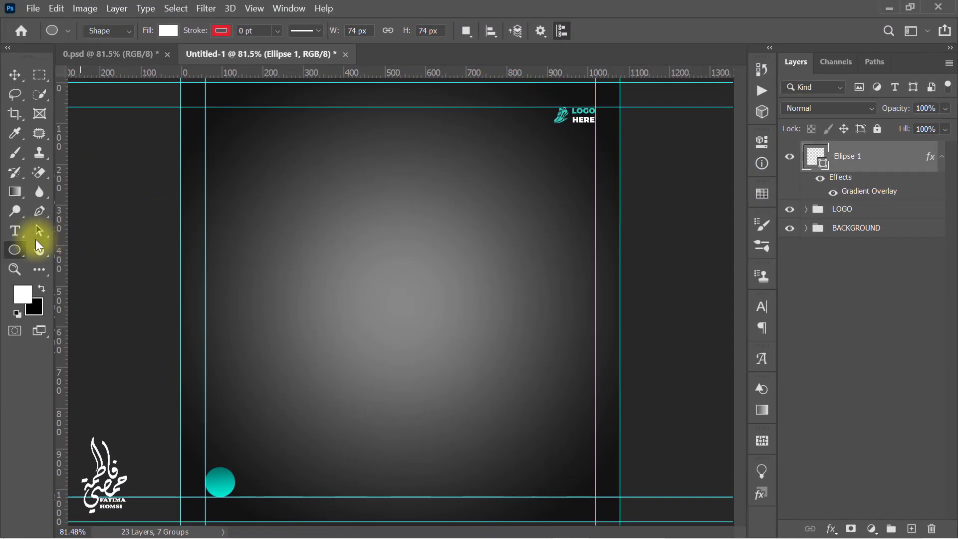
Draw a white phone-handset custom shape centred over the teal circle
left_click(17, 248)
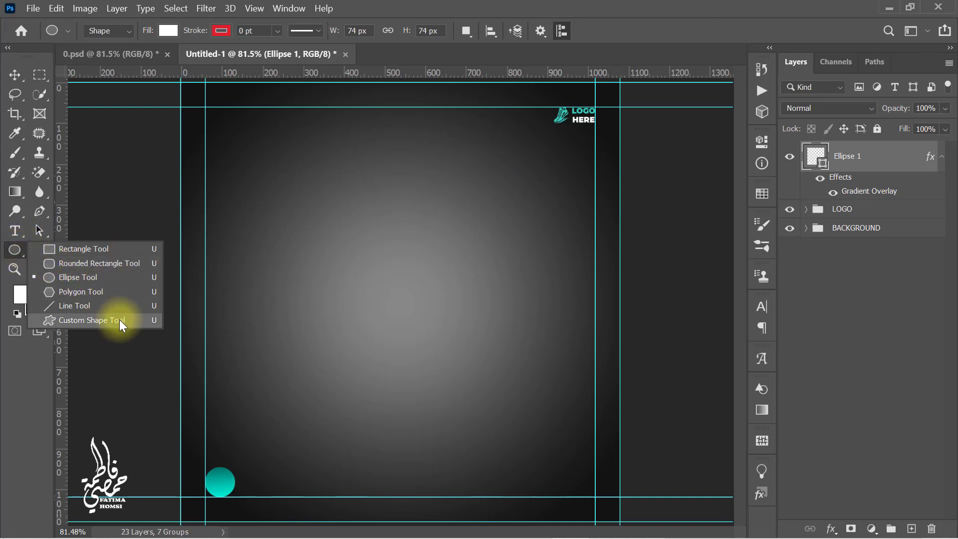
left_click(146, 307)
key("shift+u")
left_click(605, 31)
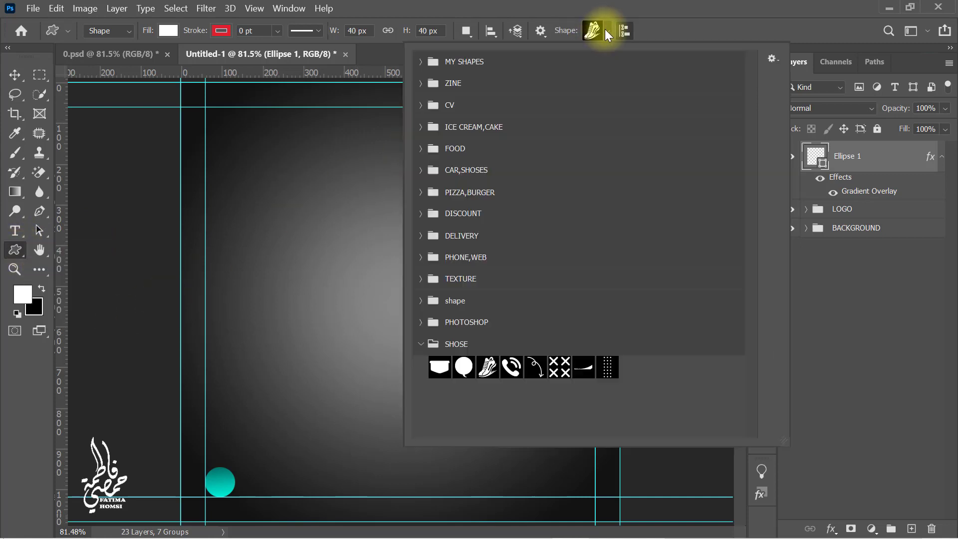
left_click(511, 366)
left_click(645, 30)
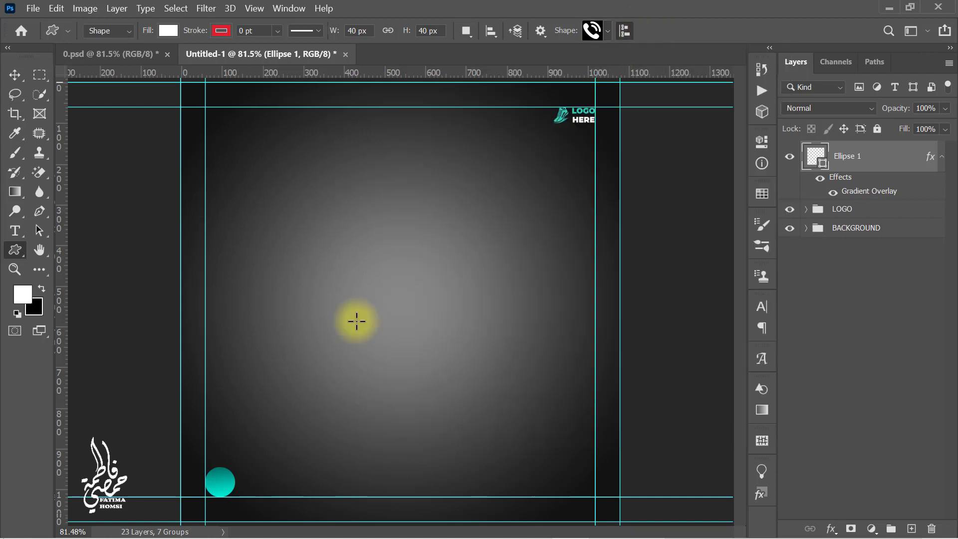
left_click_drag(214, 476, 231, 493)
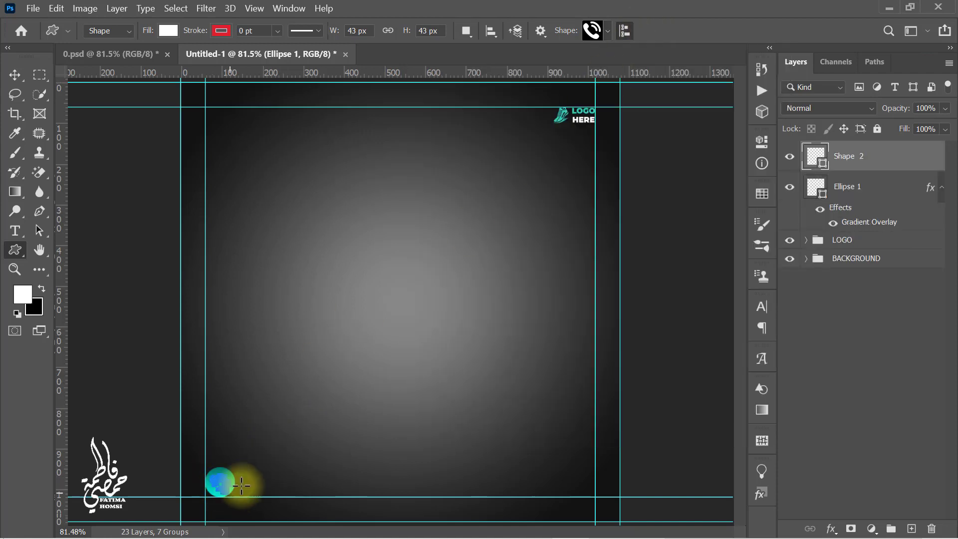
key("ctrl+t")
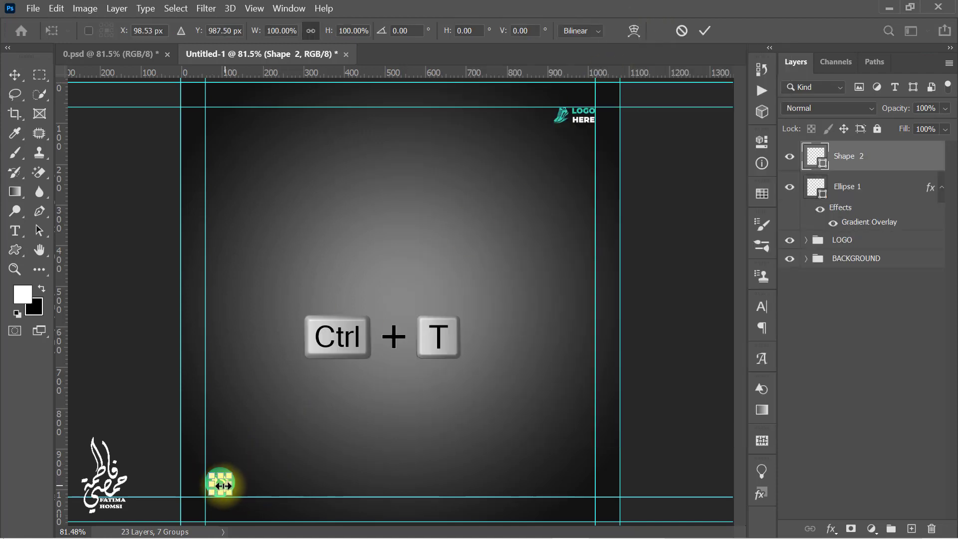
scroll(222, 482, "up", 3)
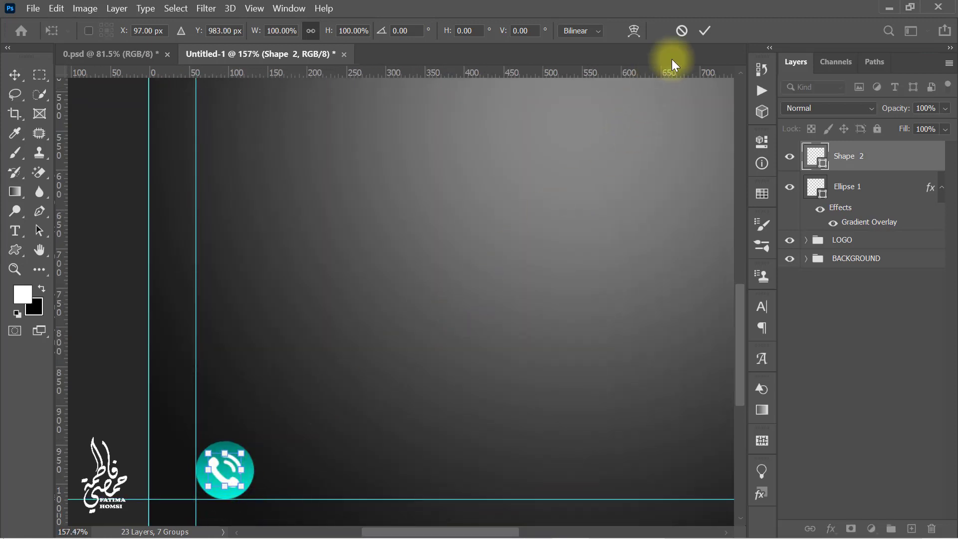
left_click(704, 31)
scroll(631, 140, "down", 2)
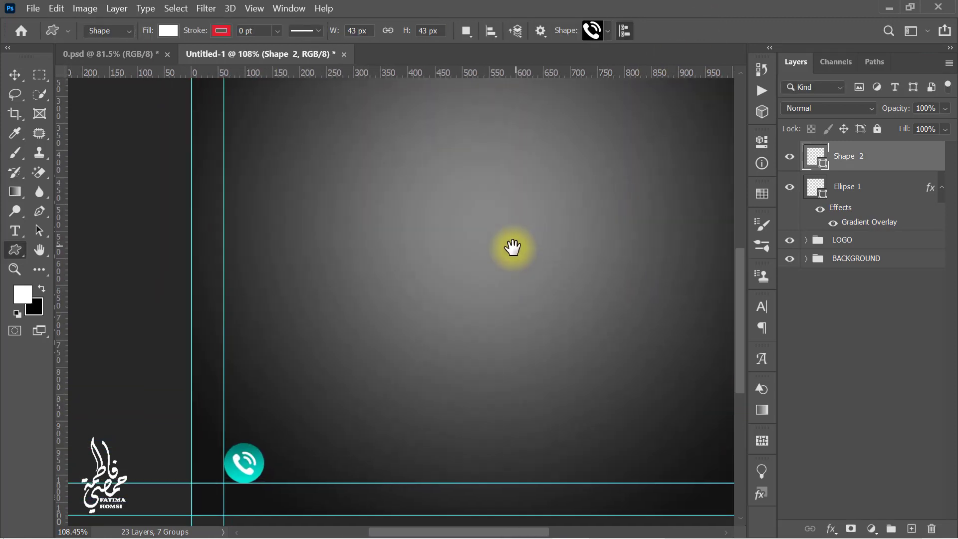
scroll(504, 255, "down", 2)
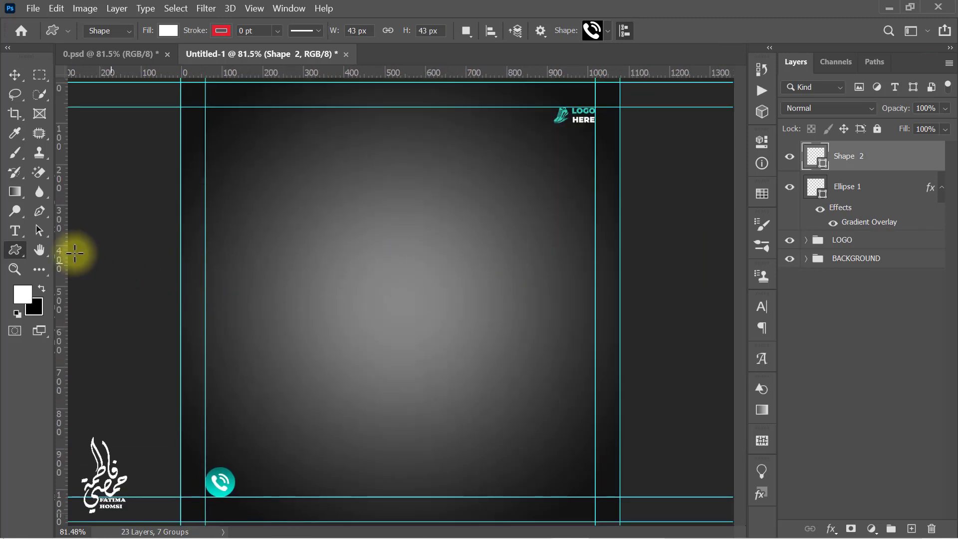
Add the phone number in white Montserrat ExtraBold, scaled to about 30 pt beside the phone icon
left_click(17, 233)
left_click(342, 293)
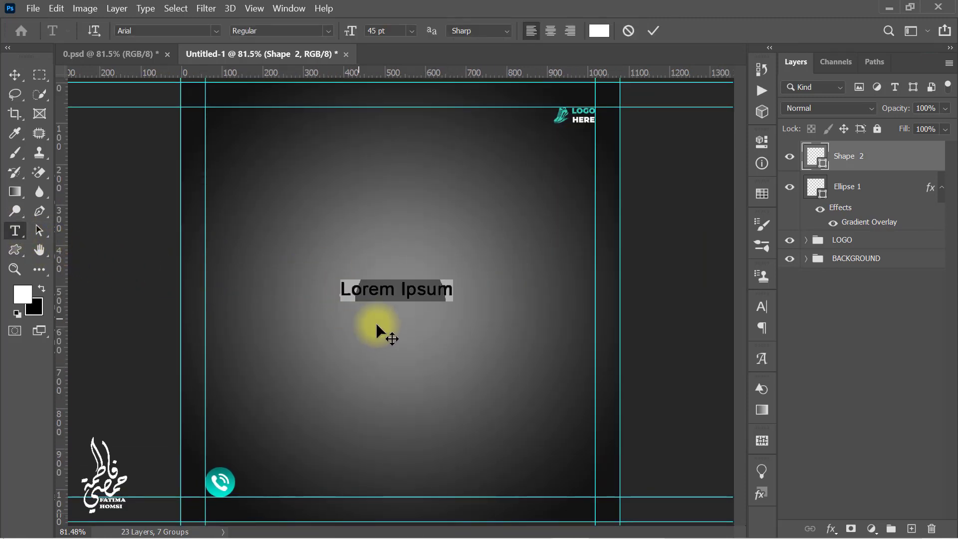
key("ctrl+v")
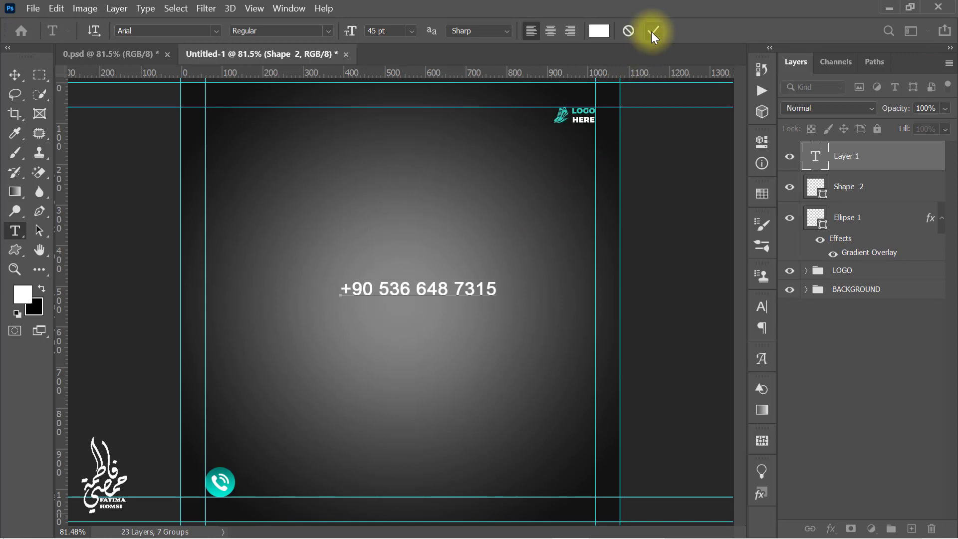
left_click(653, 33)
type("Mo")
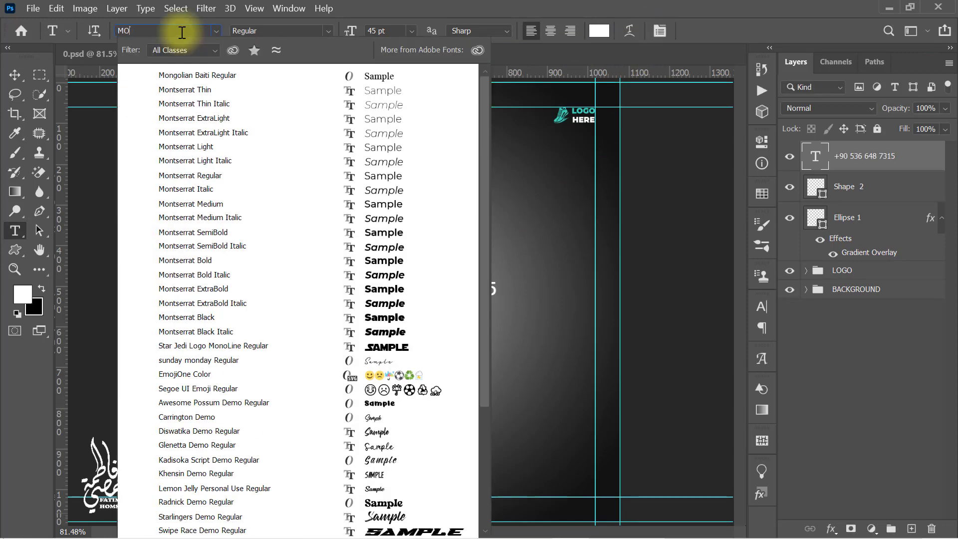
type("ntserrat")
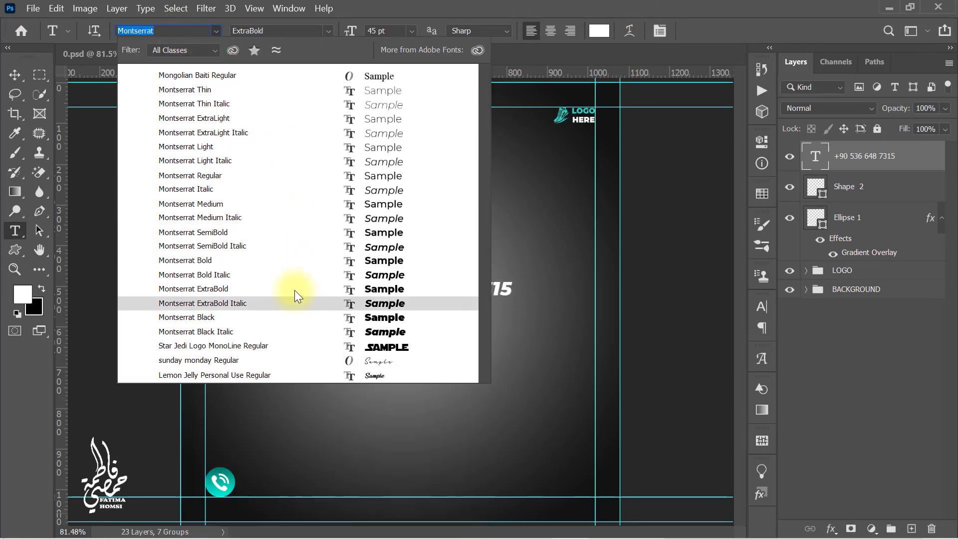
left_click(294, 289)
key("ctrl+t")
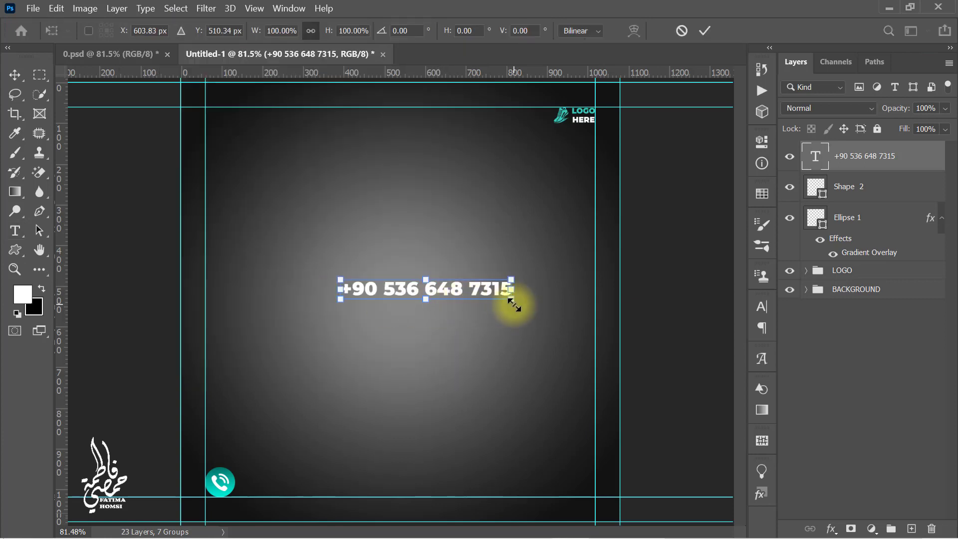
mouse_move(511, 299)
left_mouse_down()
mouse_move(464, 293)
mouse_move(285, 472)
mouse_move(344, 479)
mouse_move(317, 478)
left_mouse_up()
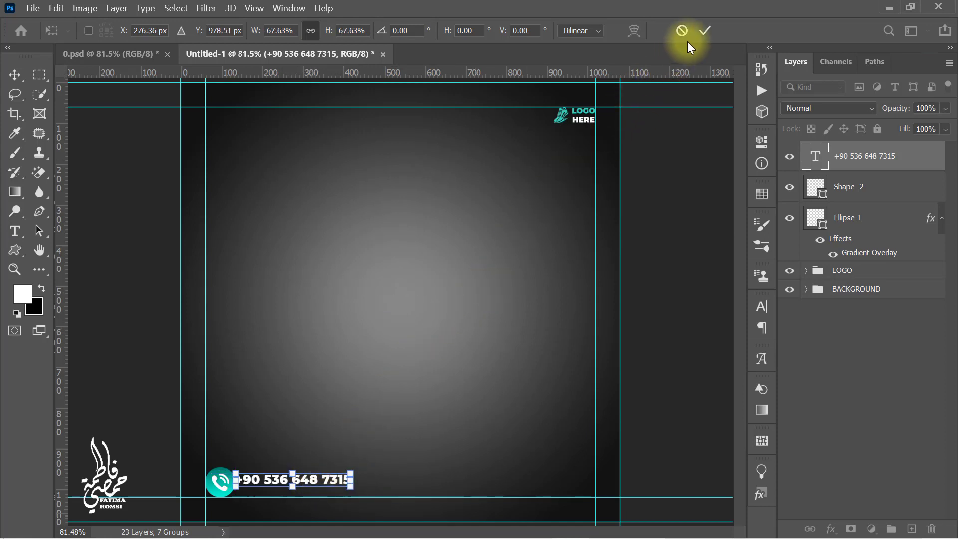
left_click(702, 30)
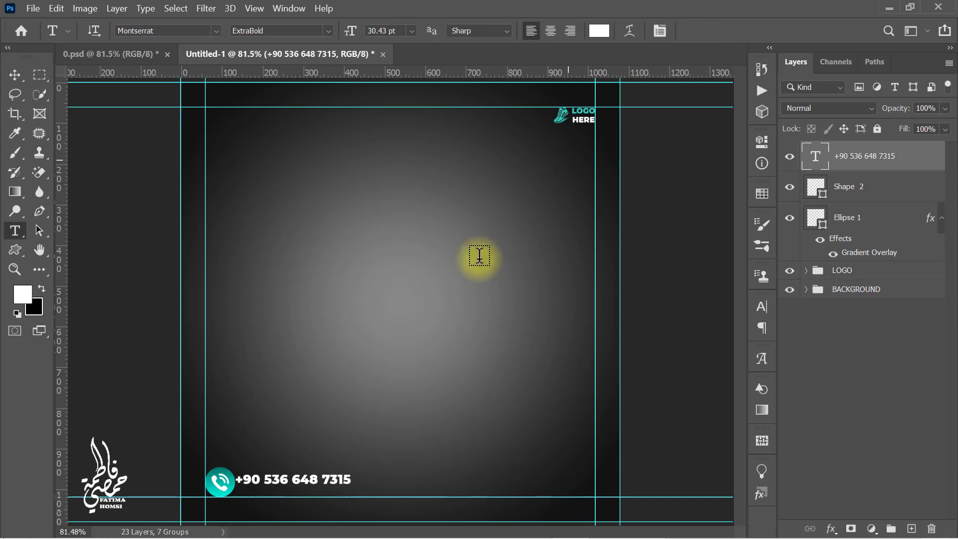
left_click(359, 331)
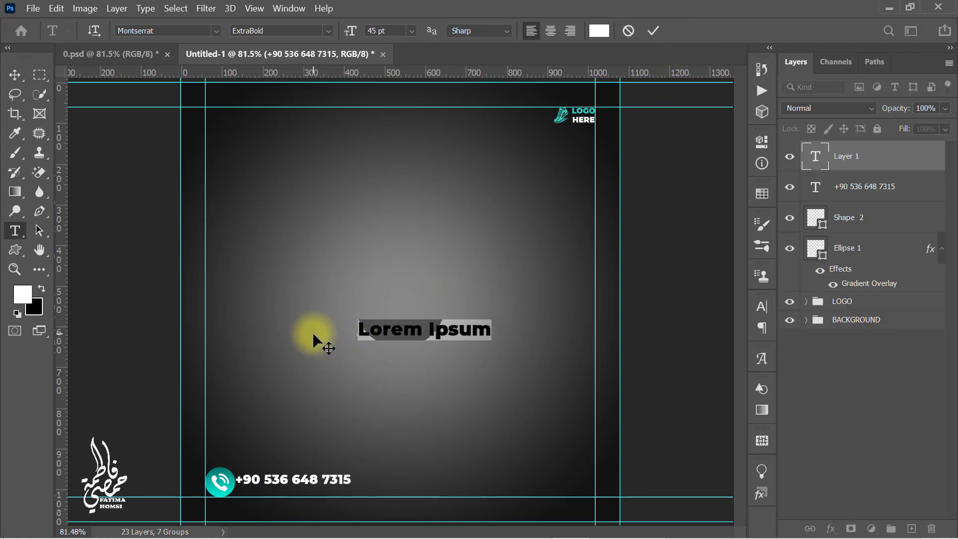
type("www.webaddress.com")
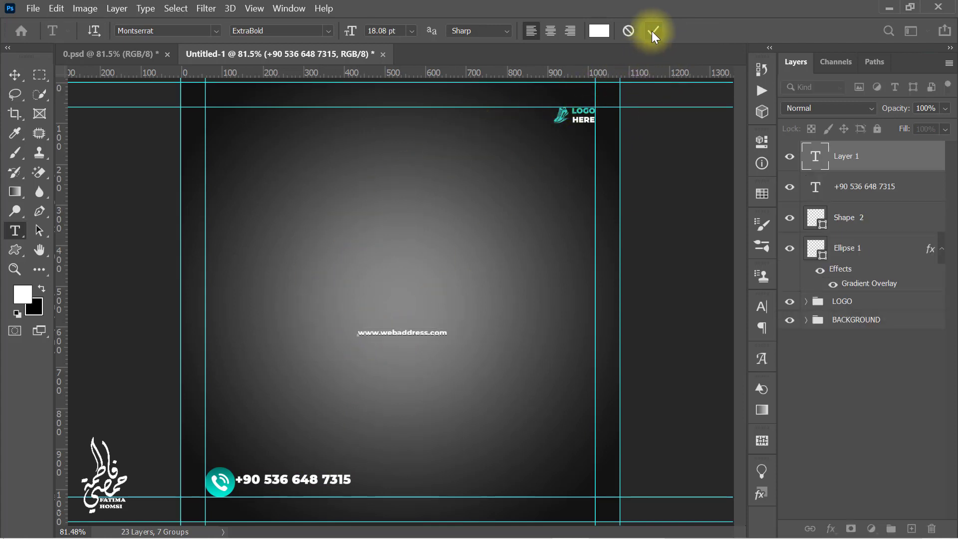
left_click(651, 31)
left_click(328, 31)
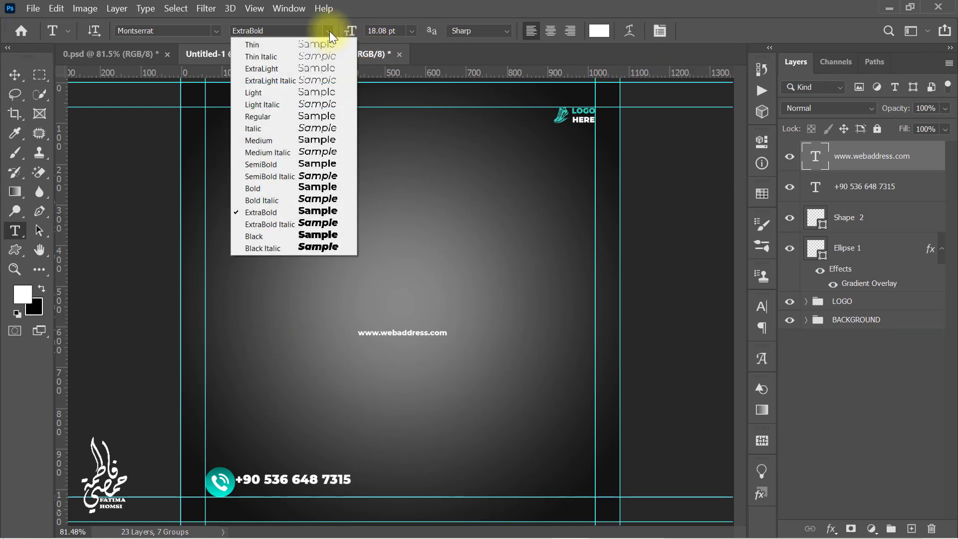
left_click(289, 162)
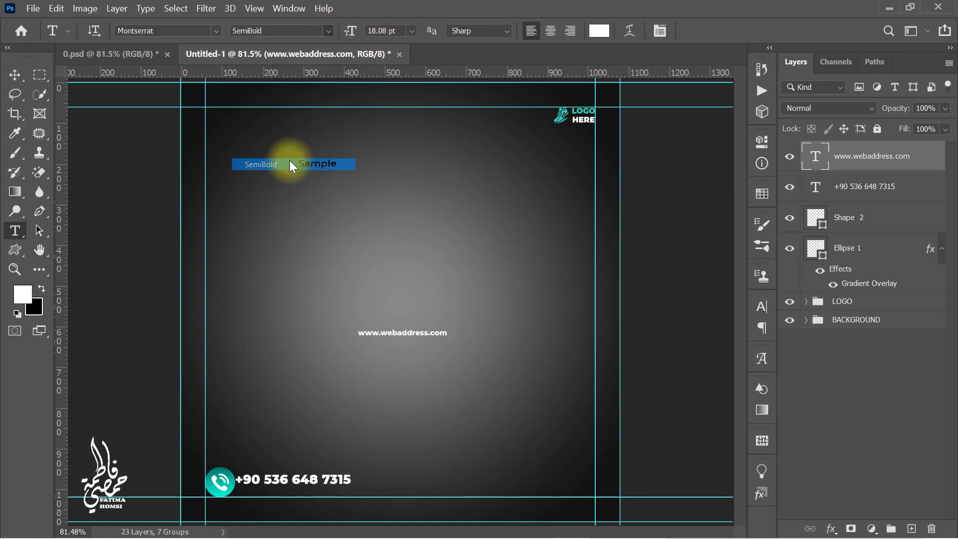
scroll(347, 389, "up", 2)
left_click_drag(368, 398, 444, 303)
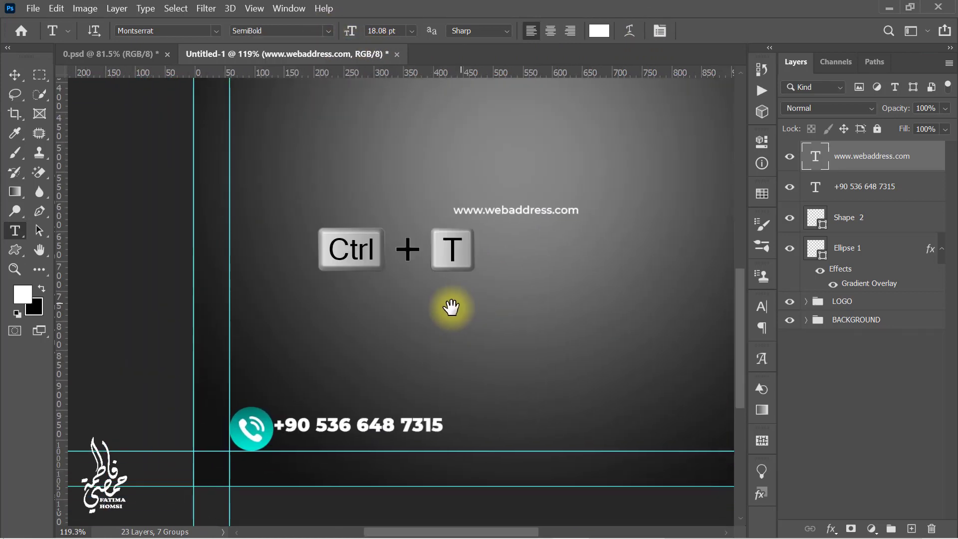
key("ctrl+t")
mouse_move(513, 207)
left_mouse_down()
mouse_move(334, 442)
mouse_move(431, 440)
left_mouse_up()
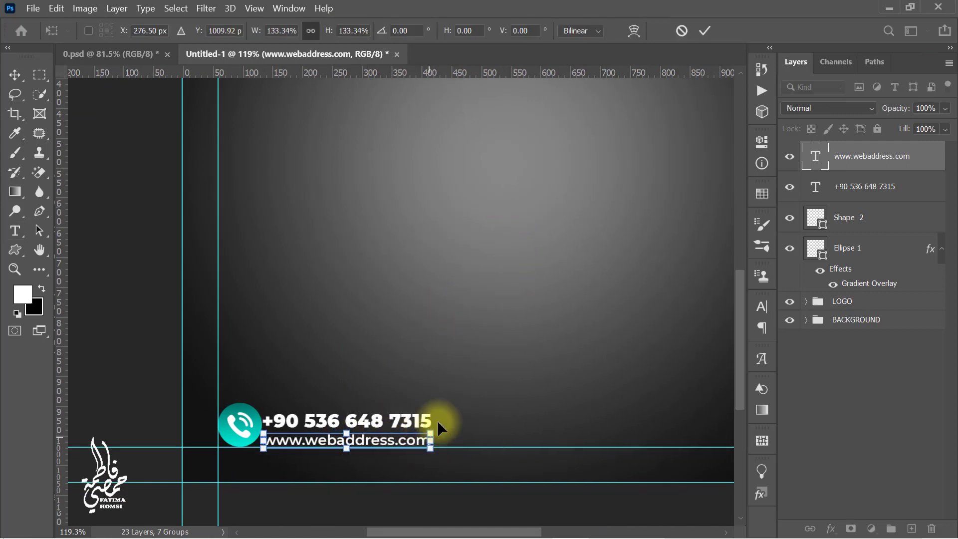
left_click(703, 33)
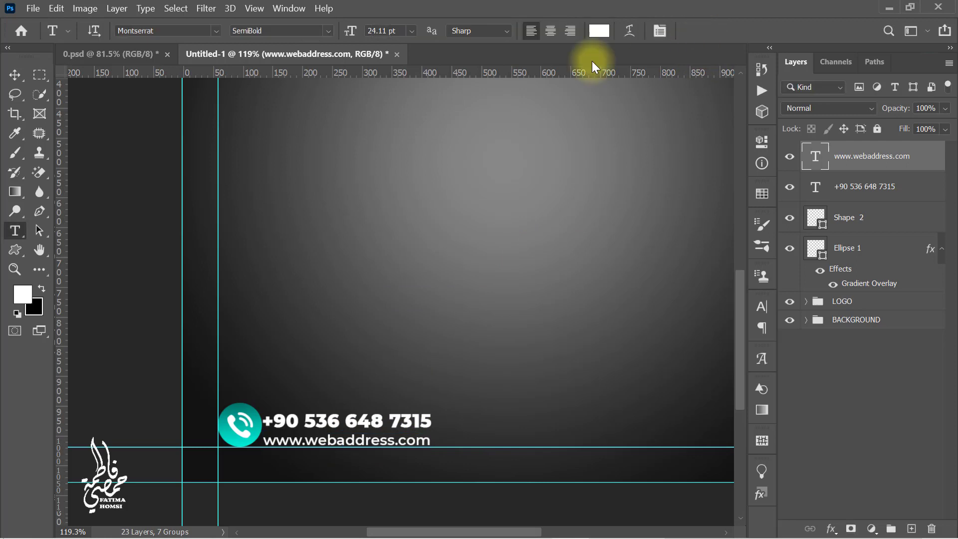
Nudge the phone number and web address lines right together
left_click(15, 82)
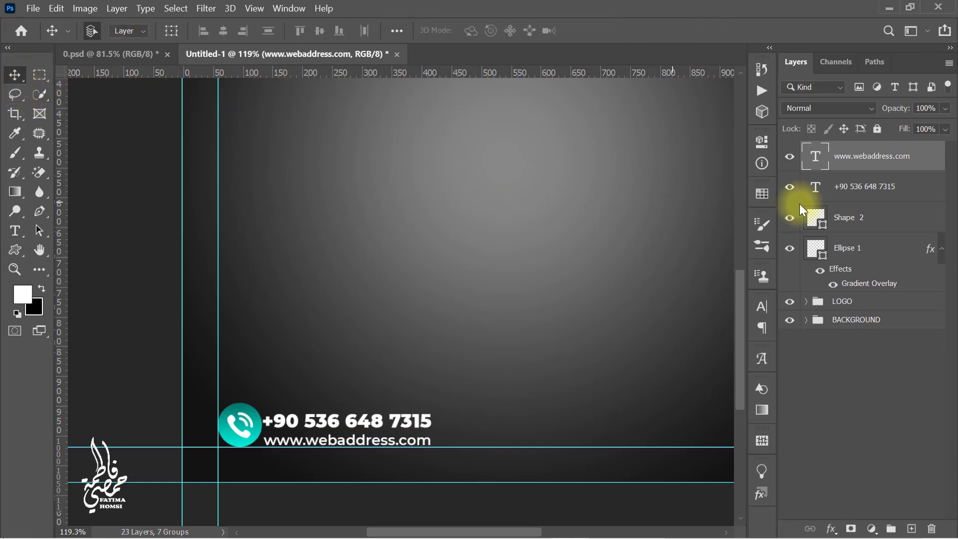
left_click(893, 195, "shift")
key("Right")
key("Right")
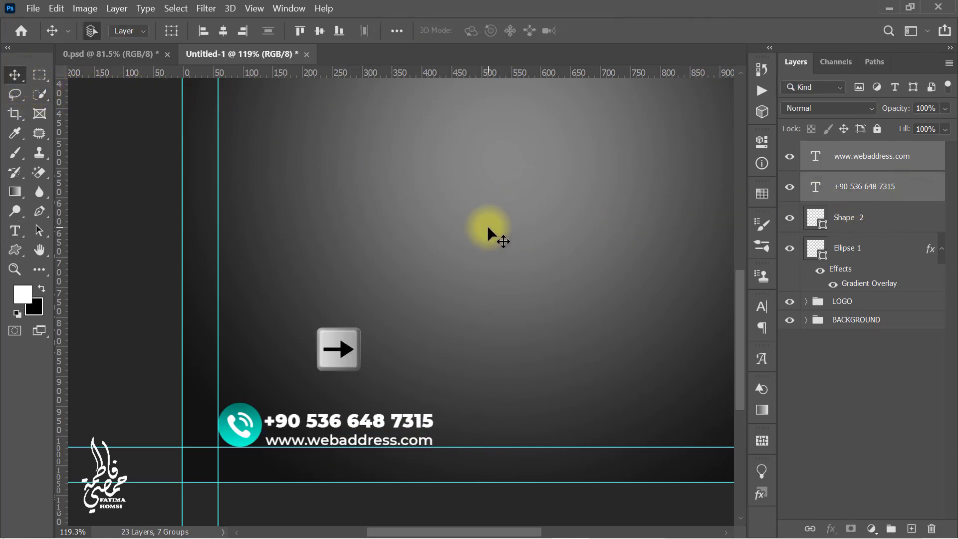
key("Right")
key("Right")
left_click(913, 162)
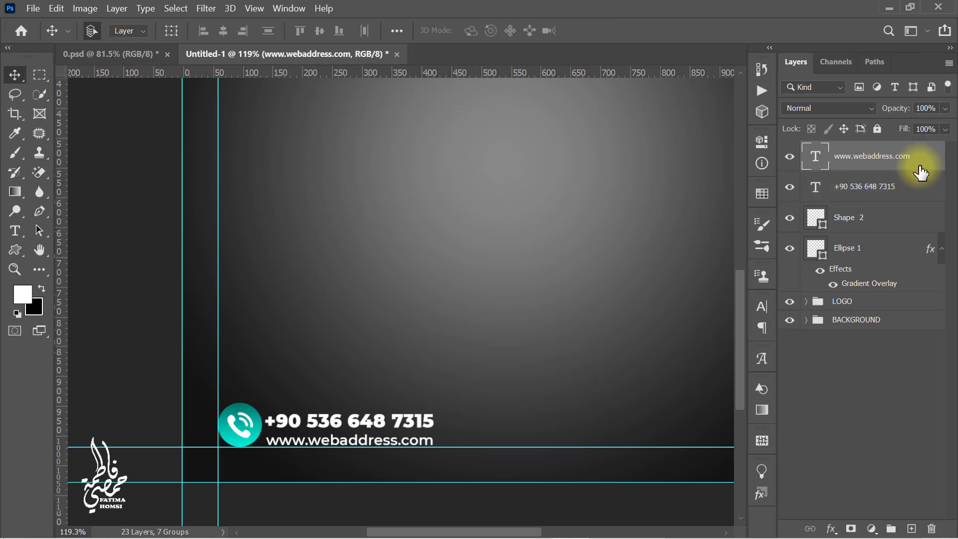
Group the circle, phone icon, number and web address as PHONE
left_click(908, 282, "shift")
key("ctrl+g")
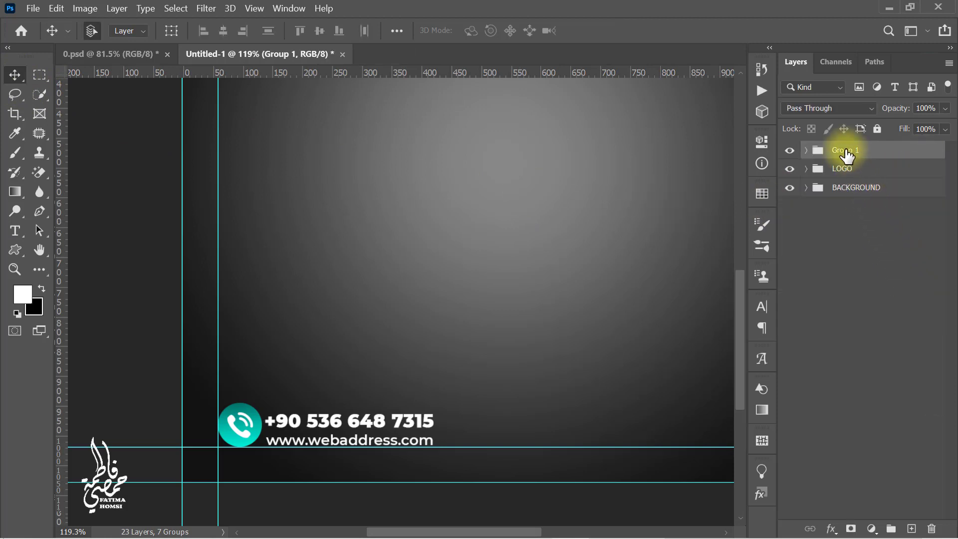
double_click(843, 150)
type("PHONE")
key("Return")
Scale the PHONE contact block down slightly and zoom to view the whole poster
key("ctrl+t")
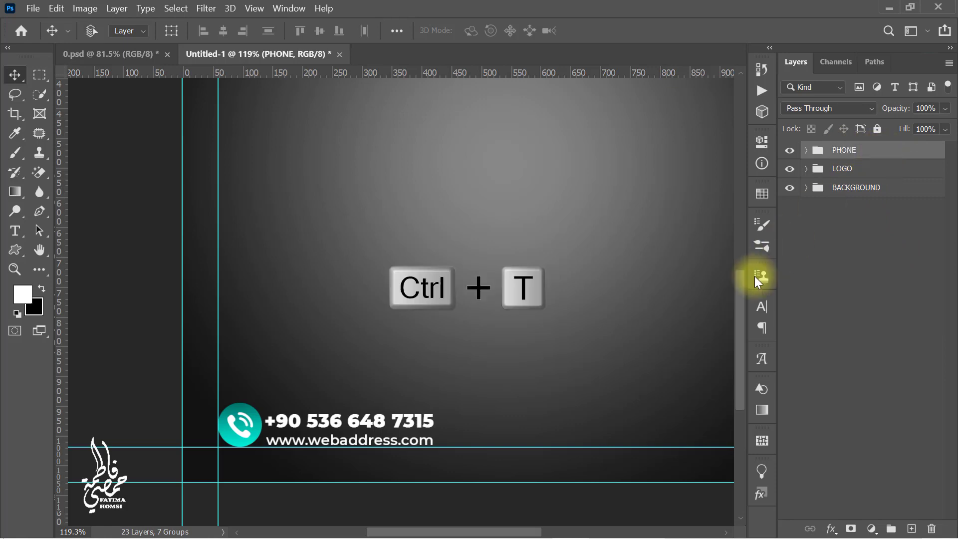
left_click_drag(439, 425, 405, 427)
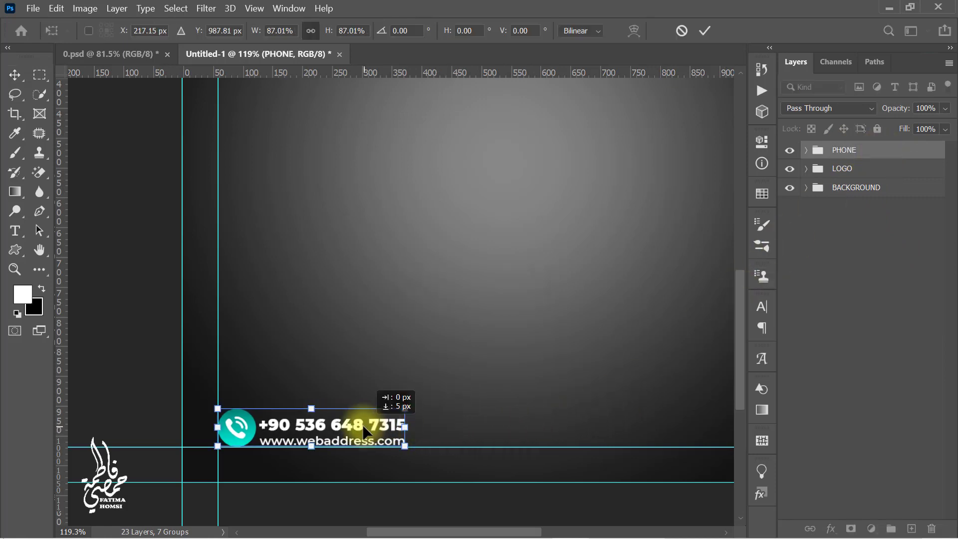
left_click(704, 31)
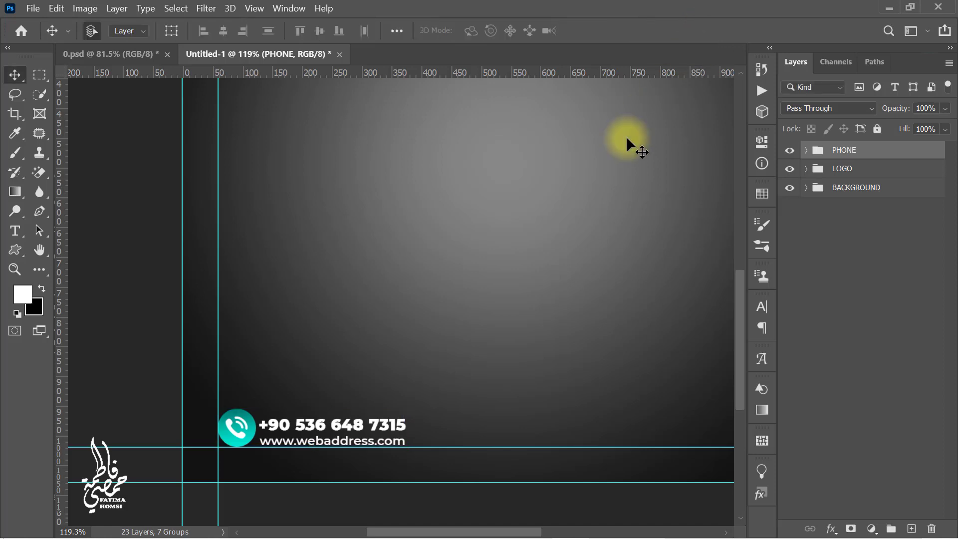
key("ctrl+0")
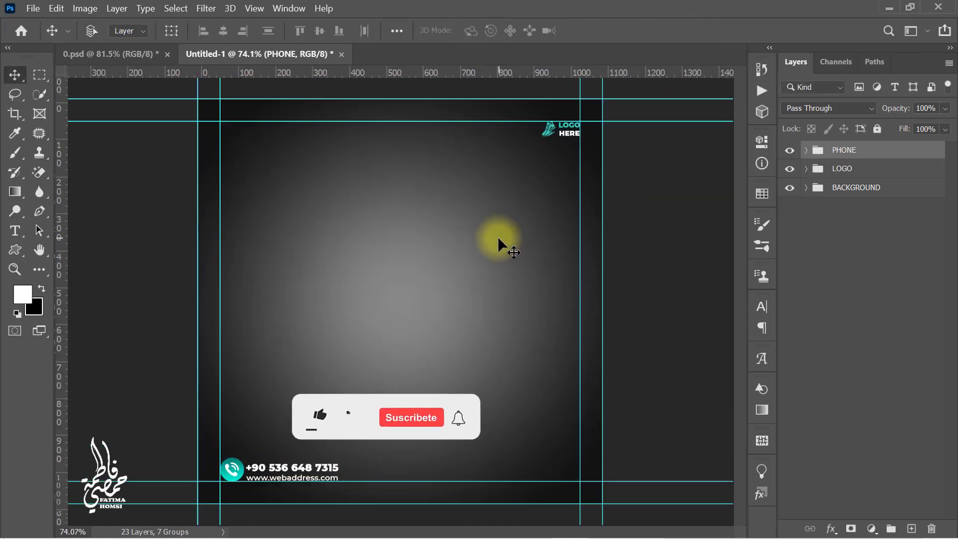
scroll(437, 237, "up", 1)
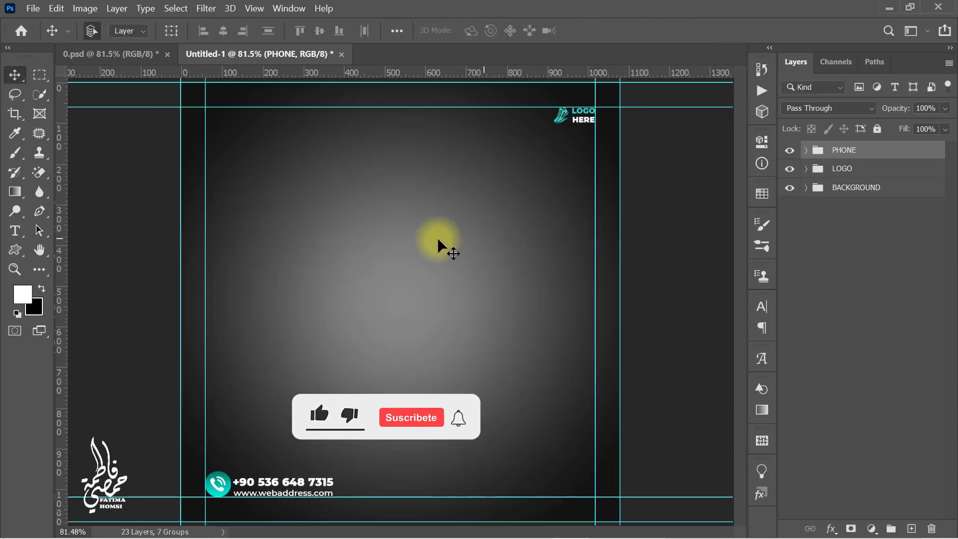
right_click(13, 252)
Draw a 144×43 px rectangle at the bottom-right with 10 px corner radii
left_click(78, 252)
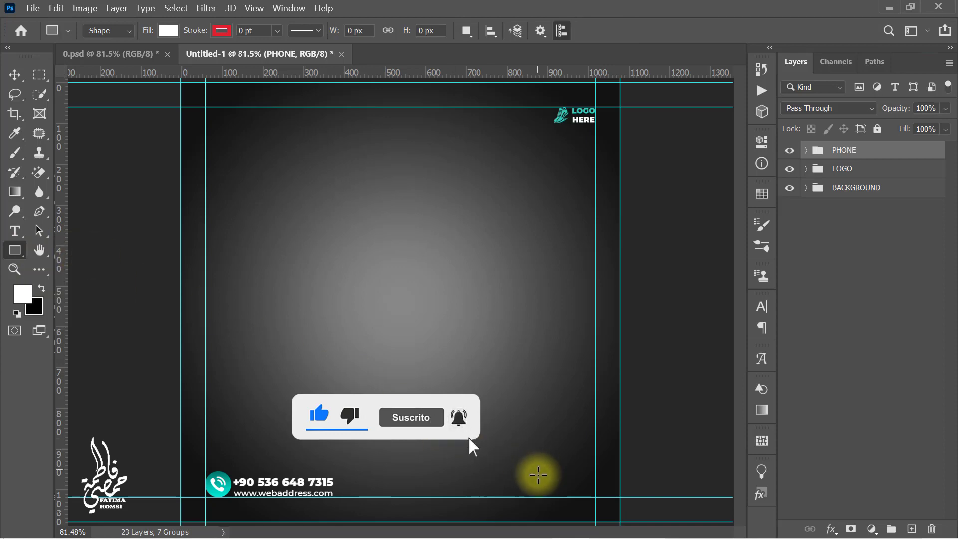
left_click_drag(540, 480, 598, 497)
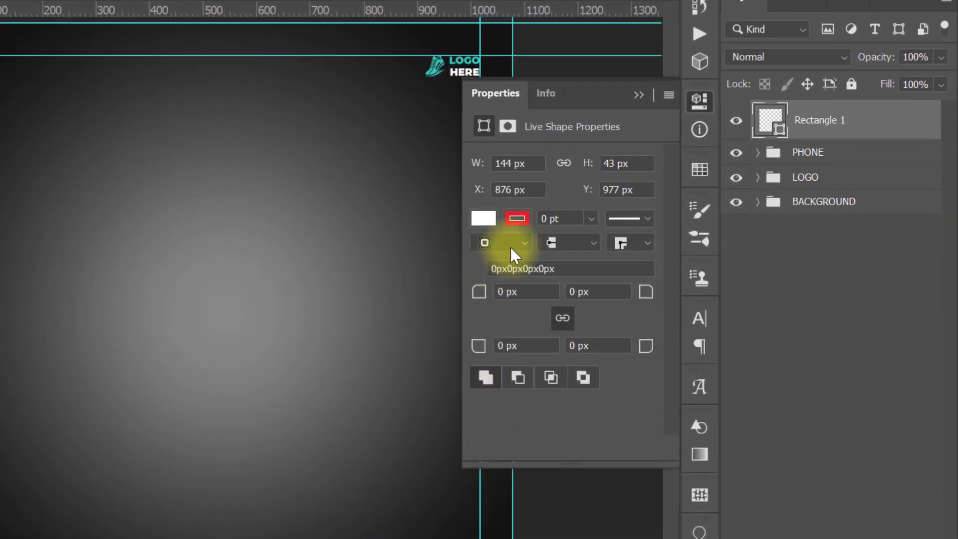
left_click(525, 291)
type("10")
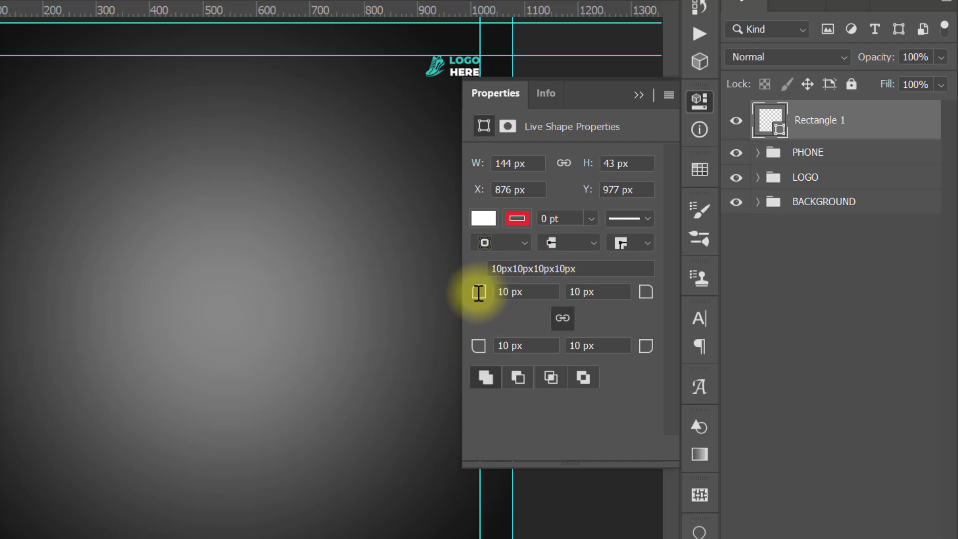
left_click(639, 94)
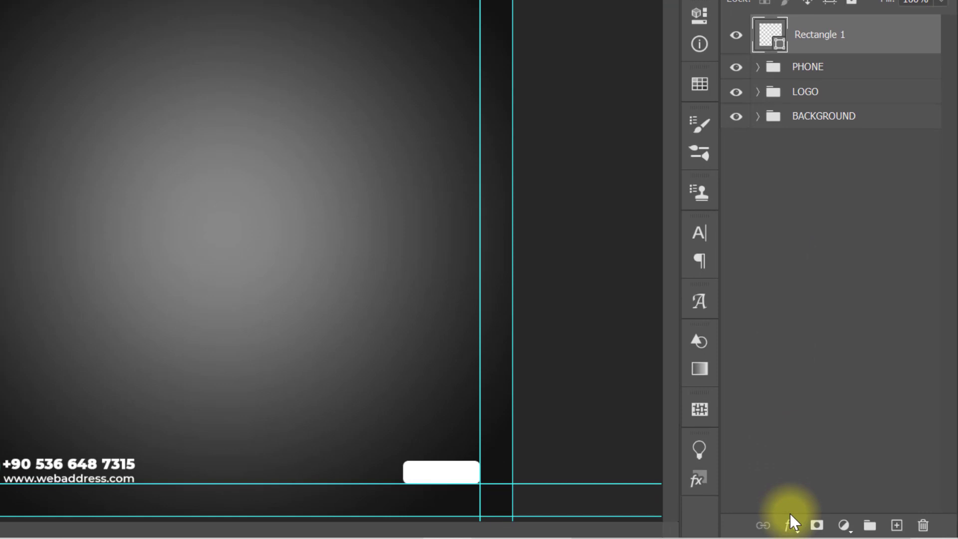
Give the rounded rectangle a teal Gradient Overlay layer style
left_click(790, 515)
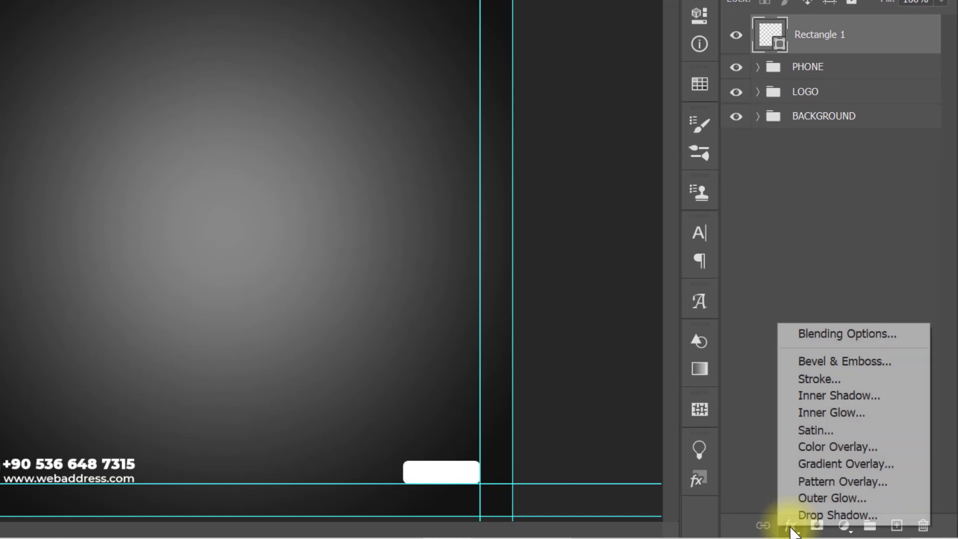
left_click(798, 334)
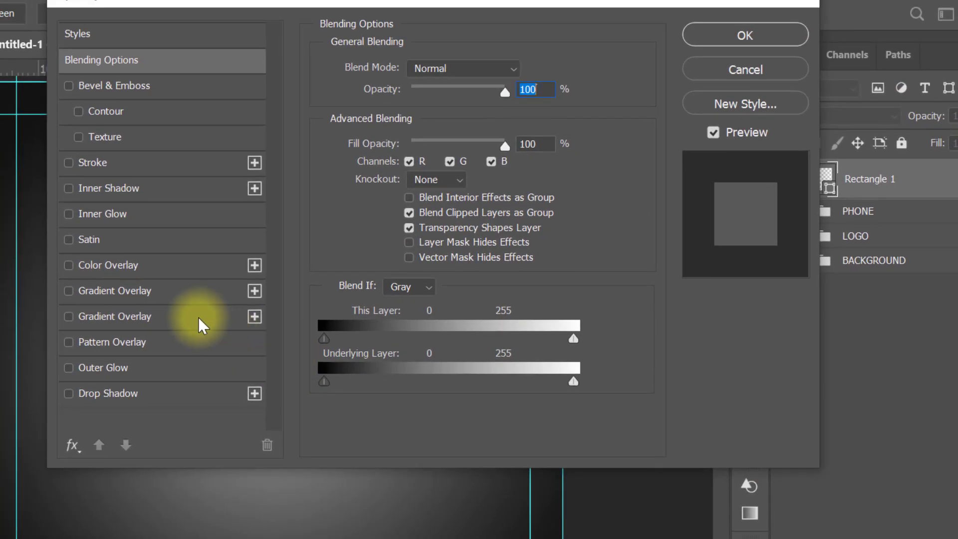
left_click(199, 317)
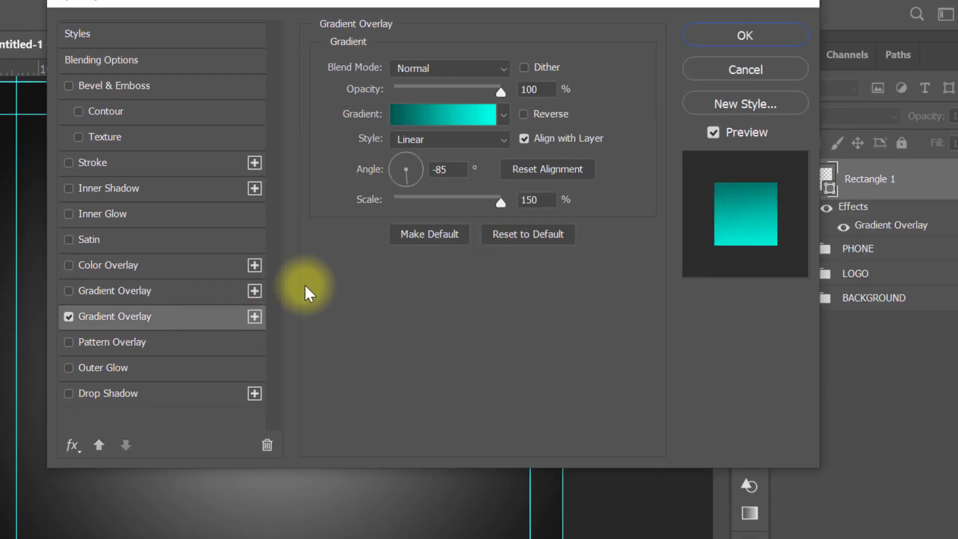
left_click(727, 36)
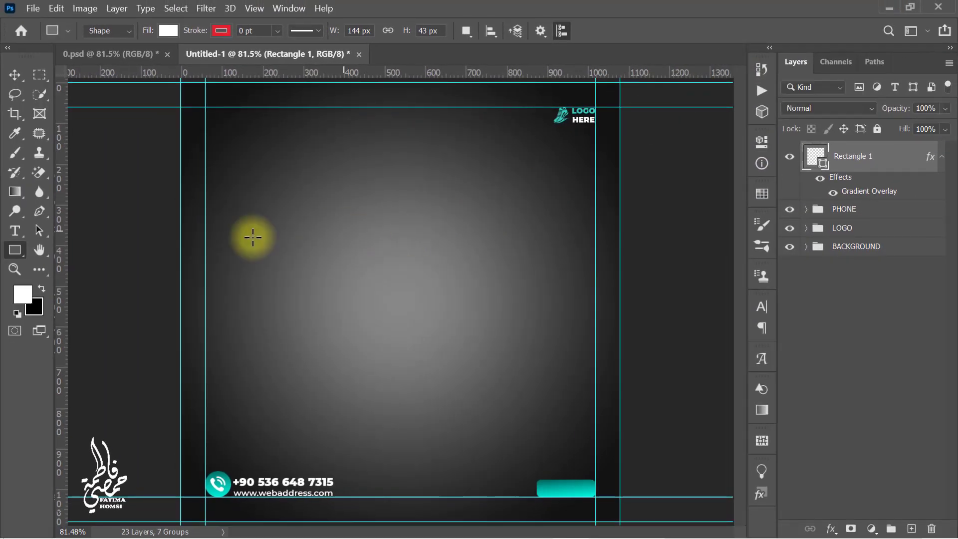
Add the text SHOP NOW and set it to ExtraBold
left_click(14, 232)
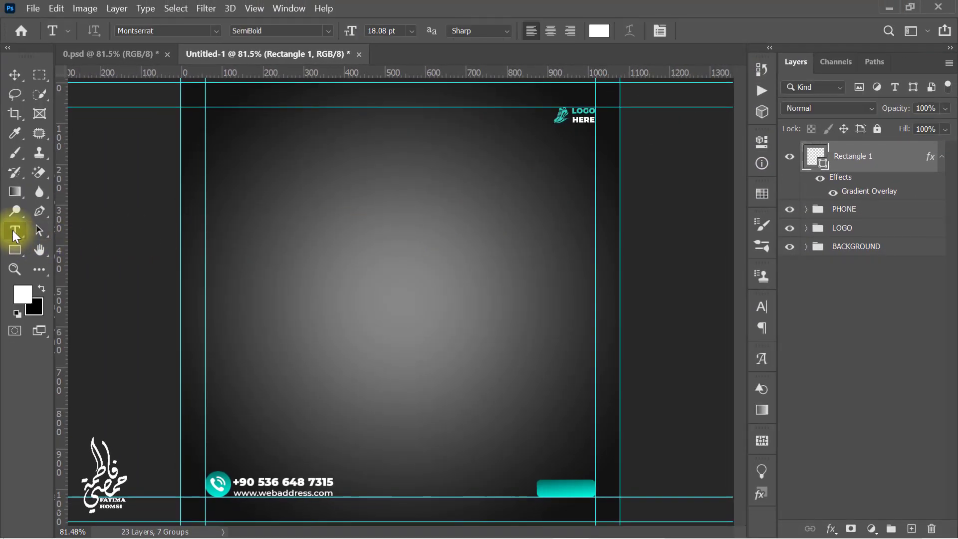
left_click(362, 232)
type("SHOP NOW")
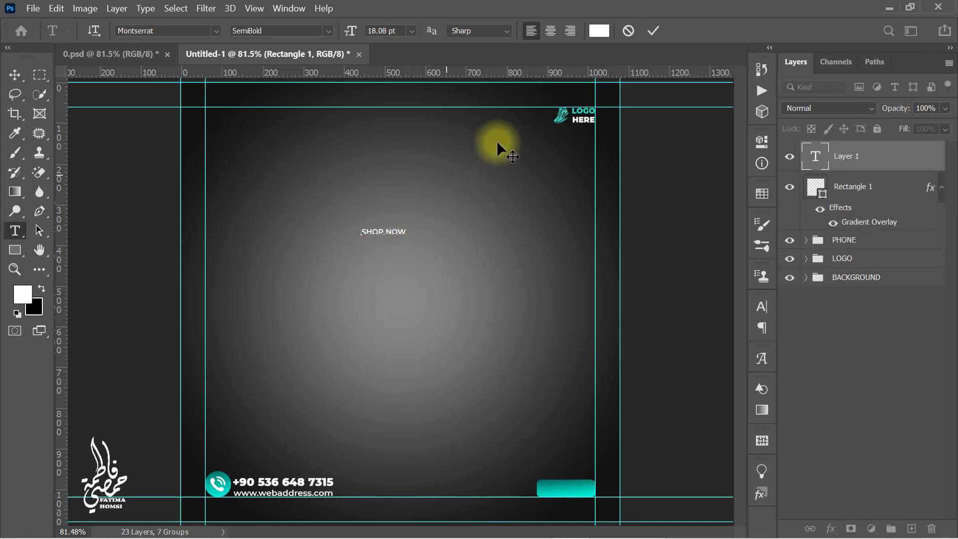
left_click(652, 31)
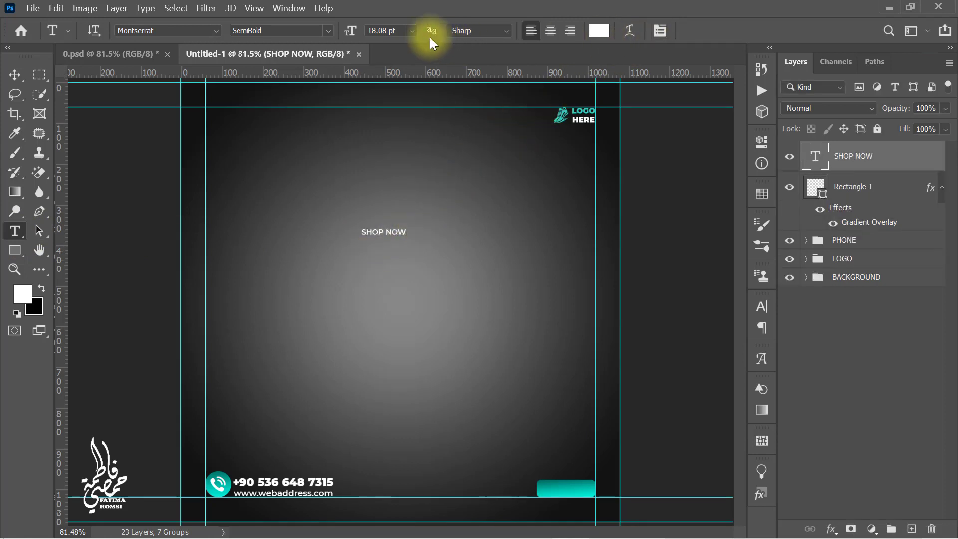
left_click(330, 29)
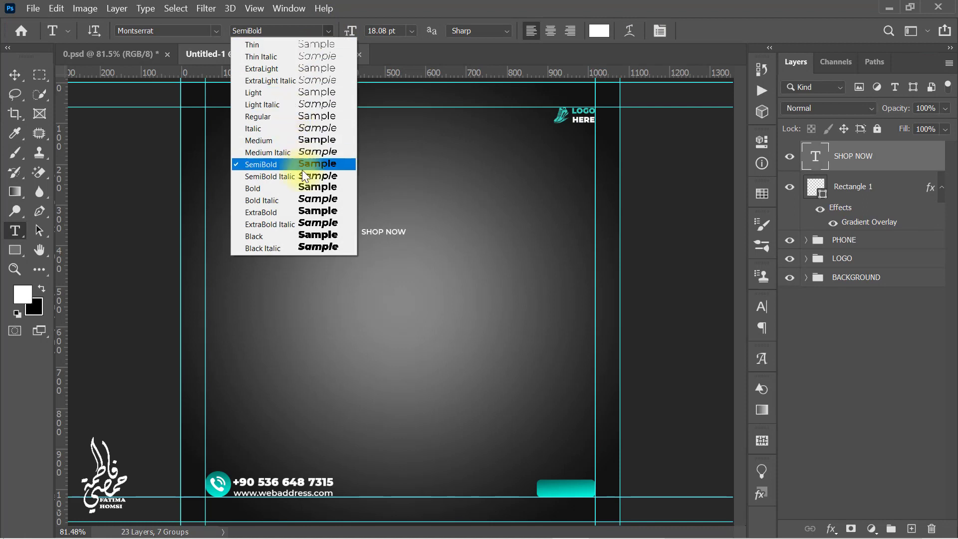
left_click(289, 211)
Move the SHOP NOW text onto the teal button at the bottom-right
key("ctrl+t")
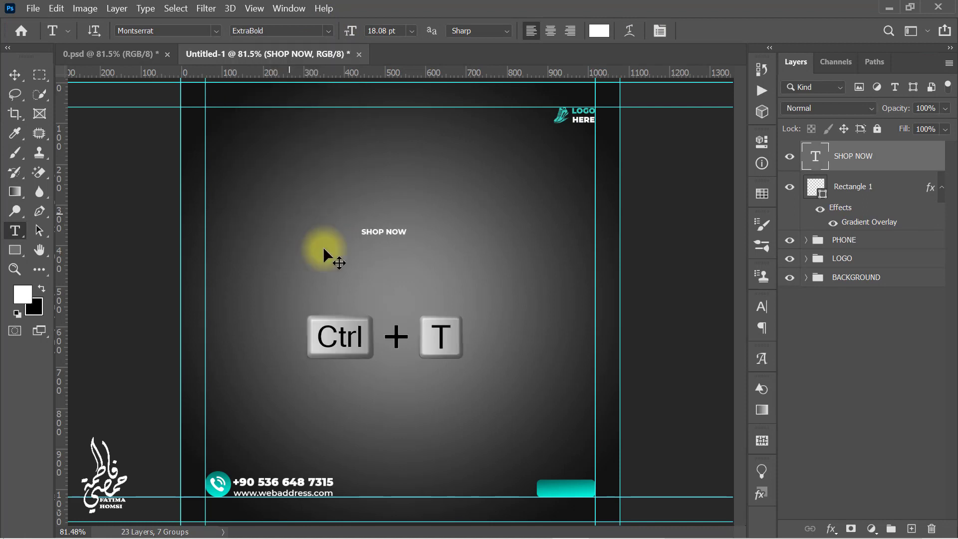
scroll(439, 262, "up", 2)
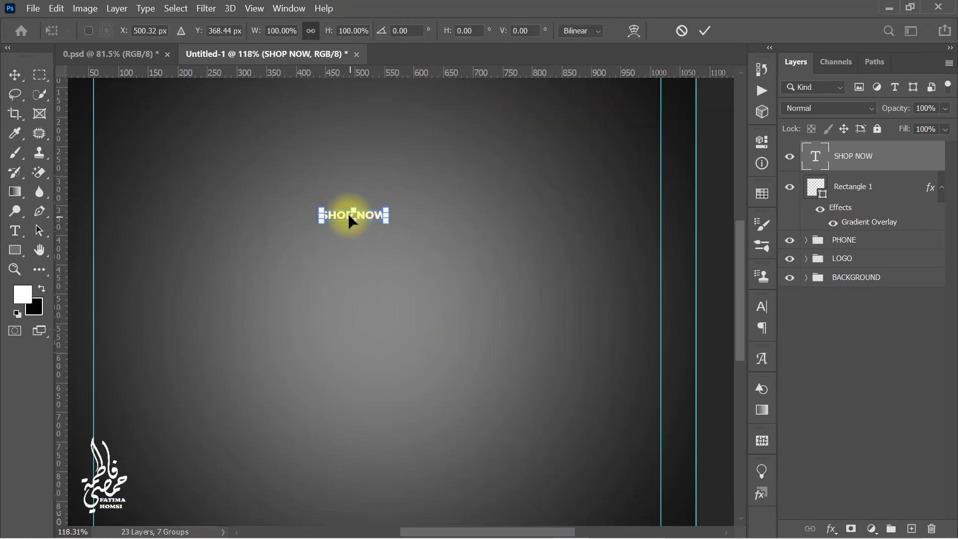
left_click_drag(348, 213, 592, 464)
left_click_drag(609, 423, 543, 192)
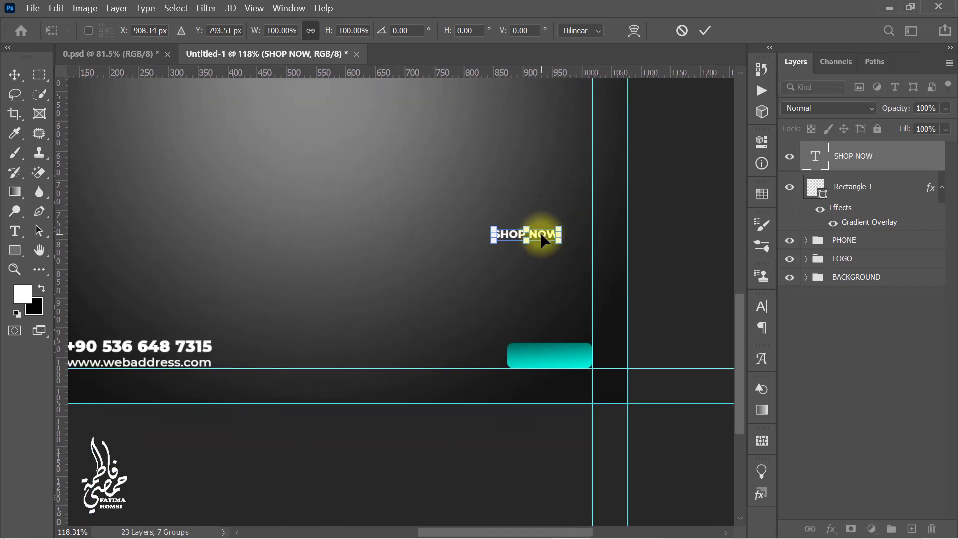
left_click_drag(541, 235, 571, 356)
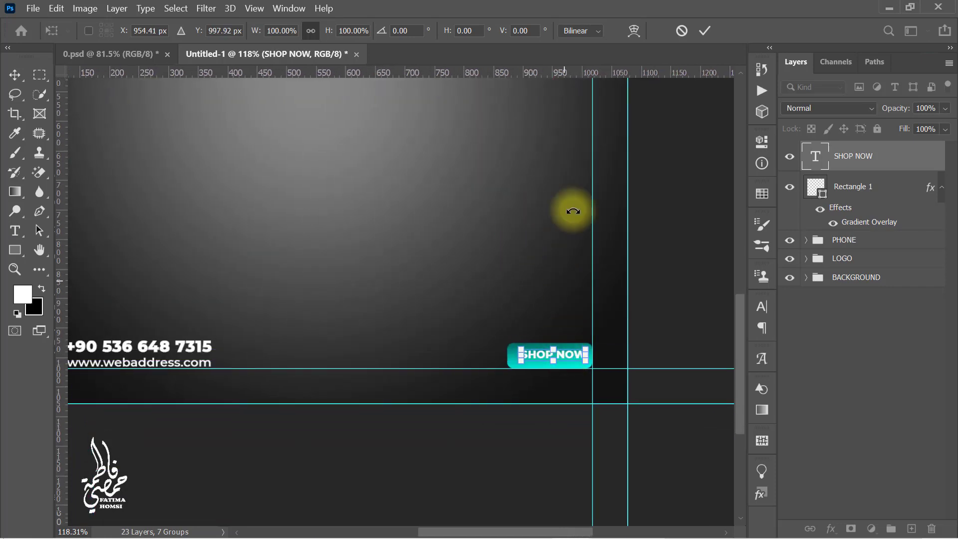
left_click(704, 31)
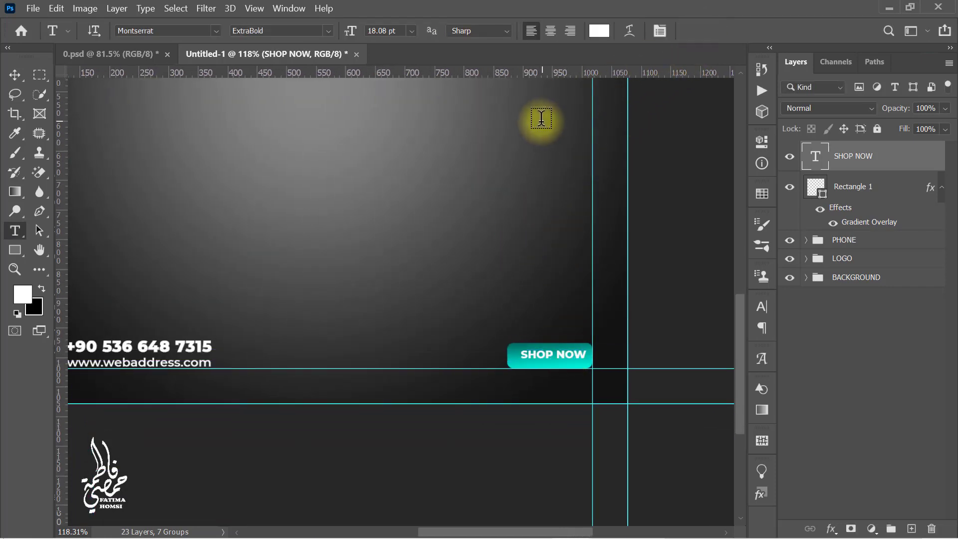
left_click(12, 75)
key("Down")
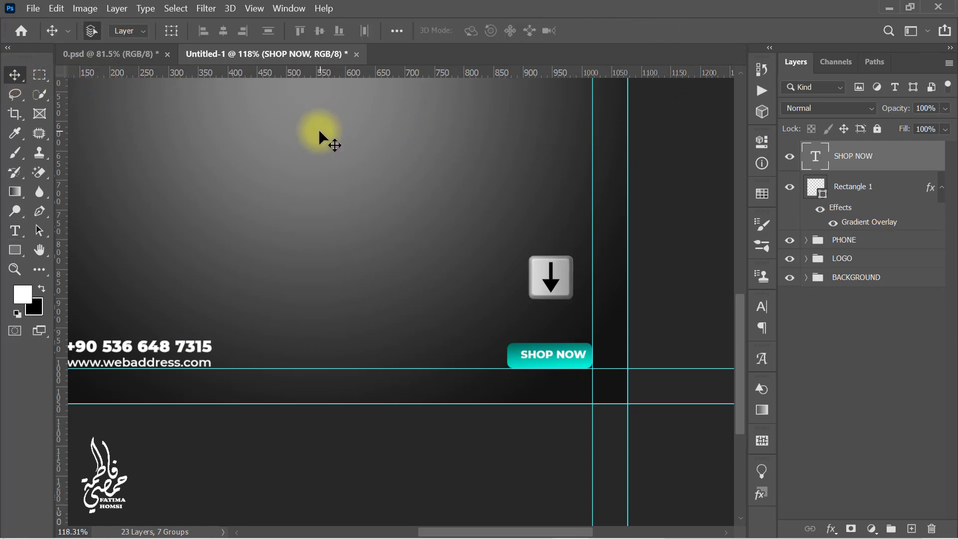
Group the SHOP NOW text with Rectangle 1 and name the group SHOP
scroll(318, 128, "down", 1)
scroll(346, 132, "down", 1)
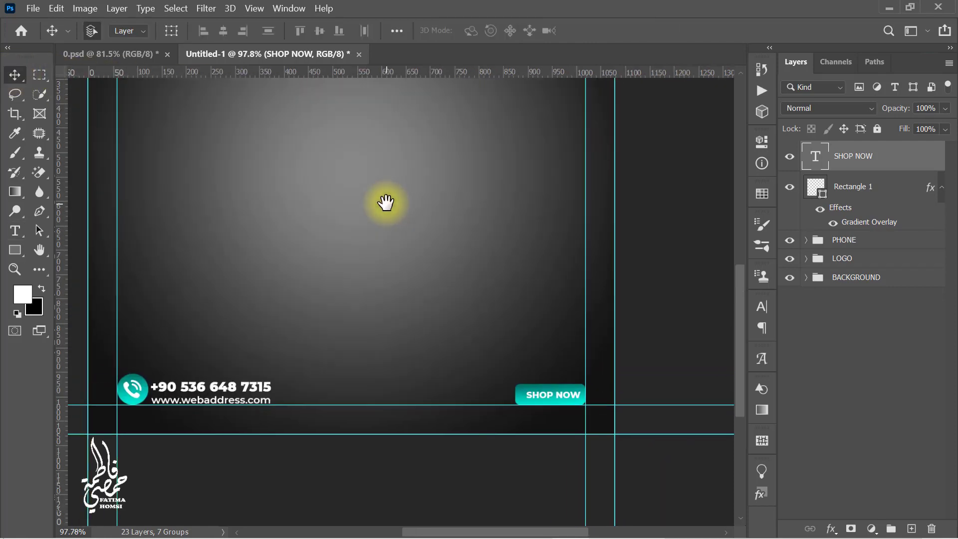
scroll(385, 202, "down", 1)
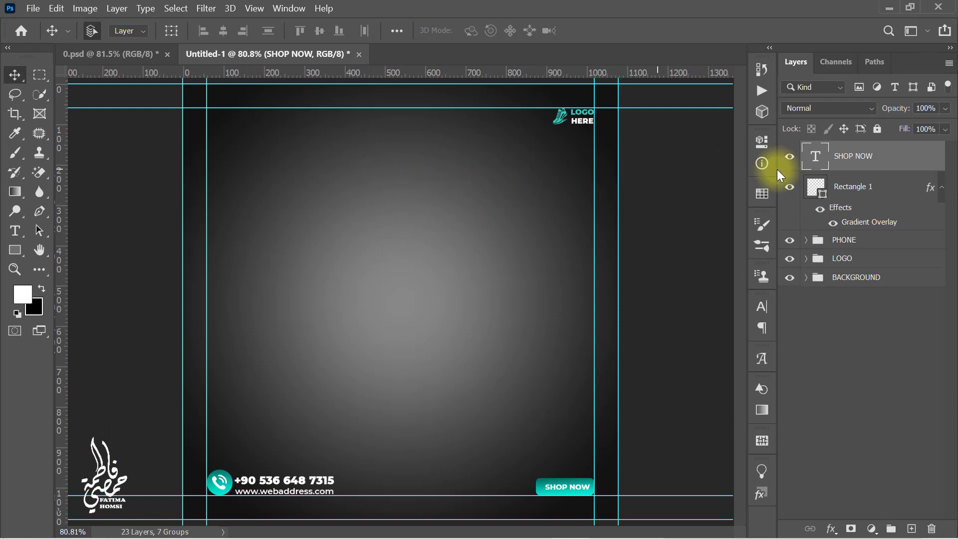
left_click(883, 208, "ctrl")
key("ctrl+g")
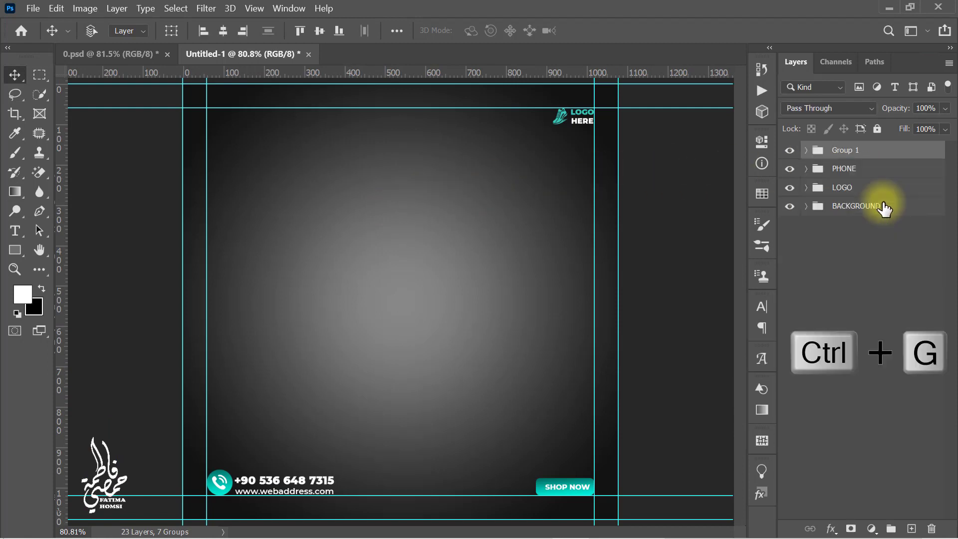
double_click(844, 149)
type("SHOP")
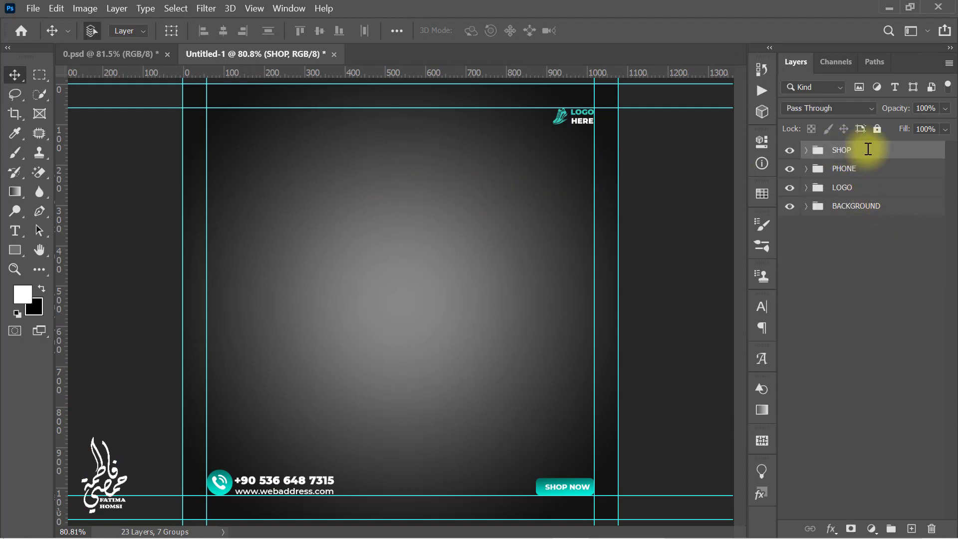
Draw the X-pattern custom shape at the poster's right edge
right_click(18, 256)
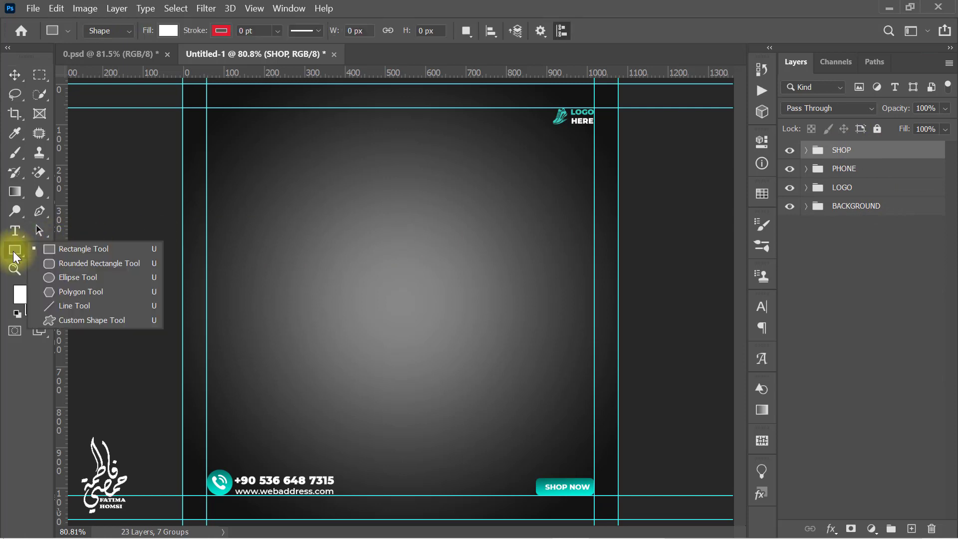
left_click(116, 320)
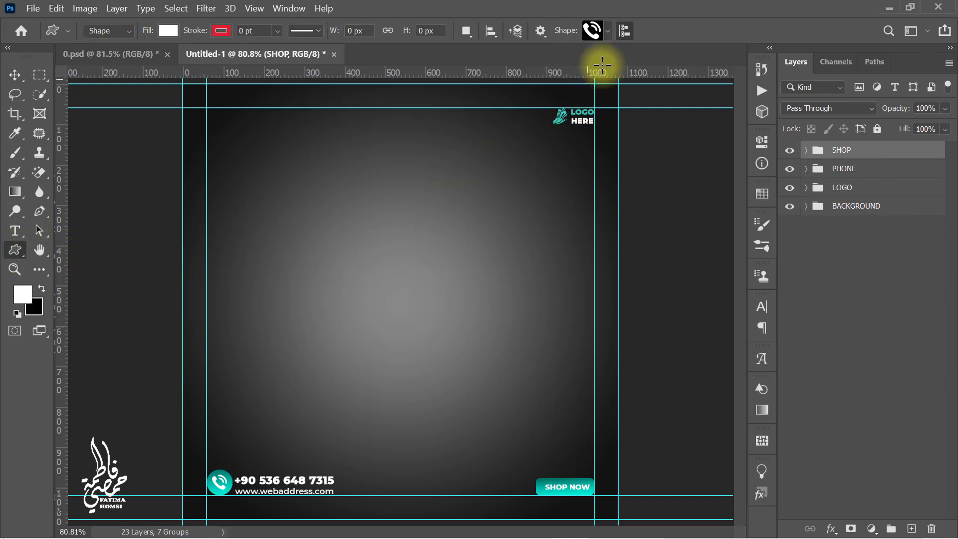
left_click(607, 35)
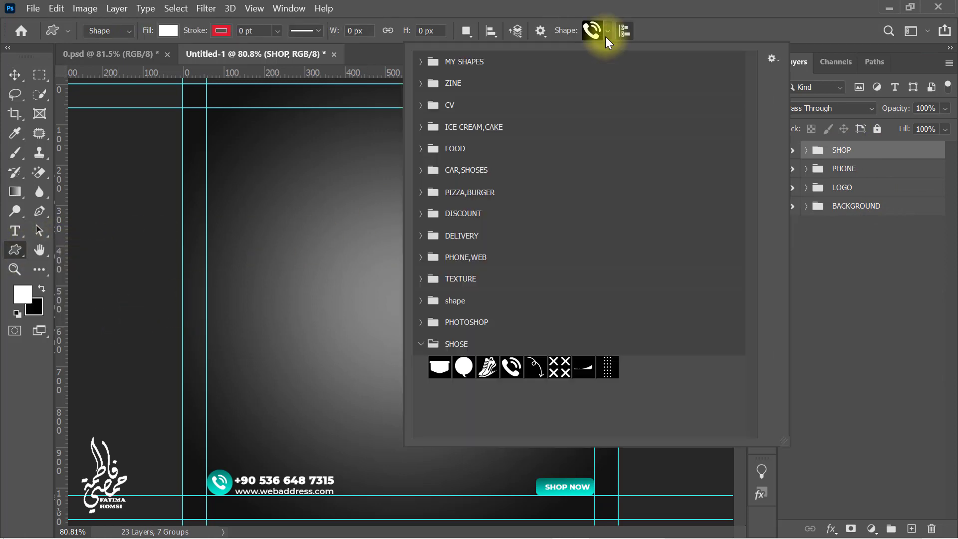
left_click(559, 366)
left_click(681, 29)
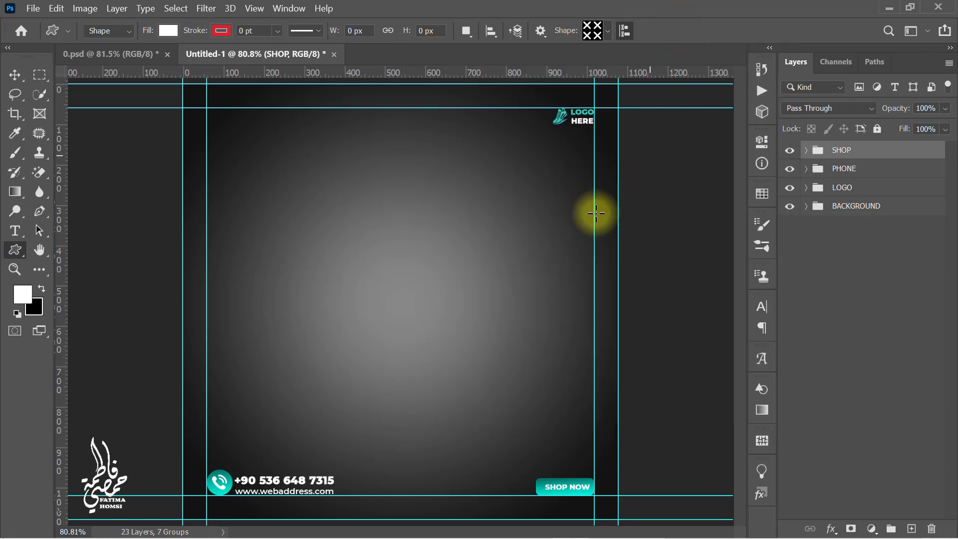
left_click_drag(553, 206, 594, 246)
key("Return")
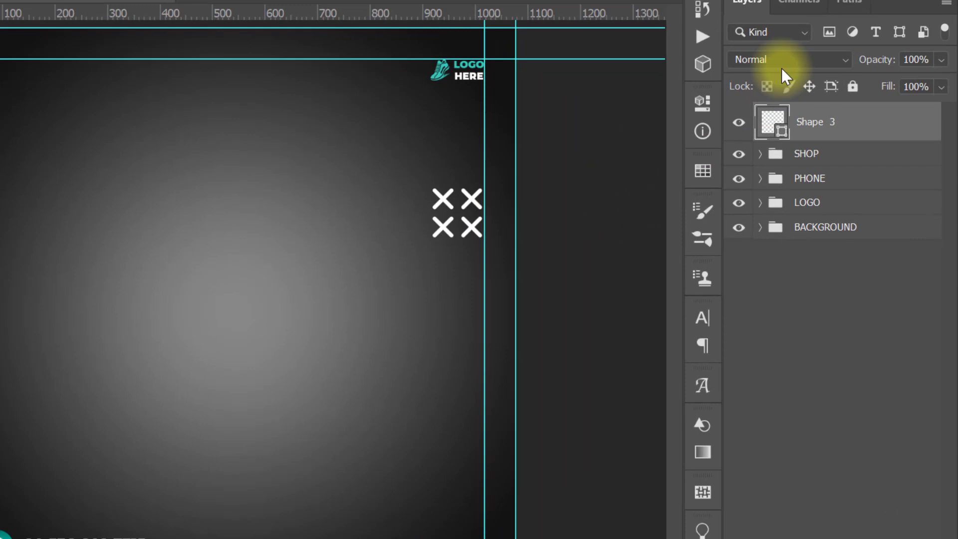
Set the X-grid shape layer to Overlay blend mode at 13% opacity
left_click(829, 109)
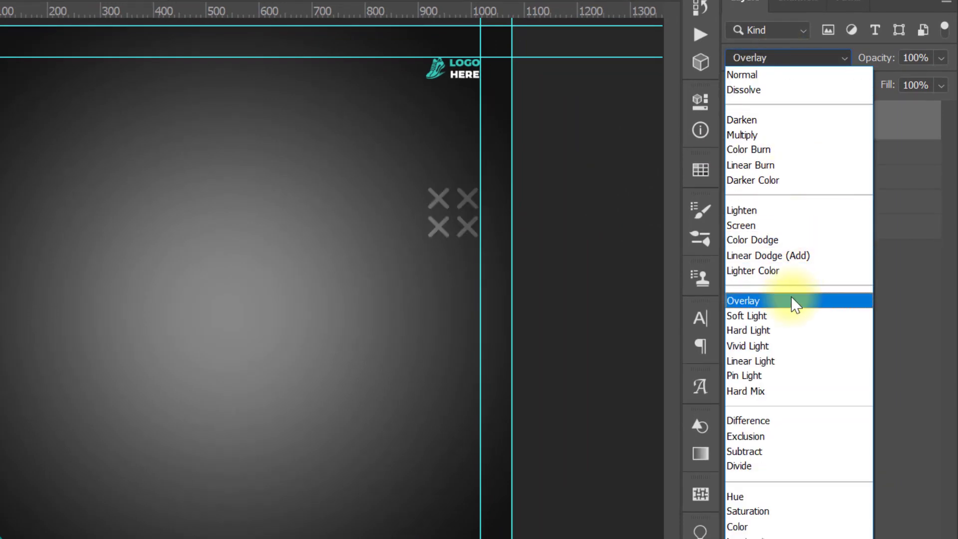
left_click(791, 301)
left_click(929, 61)
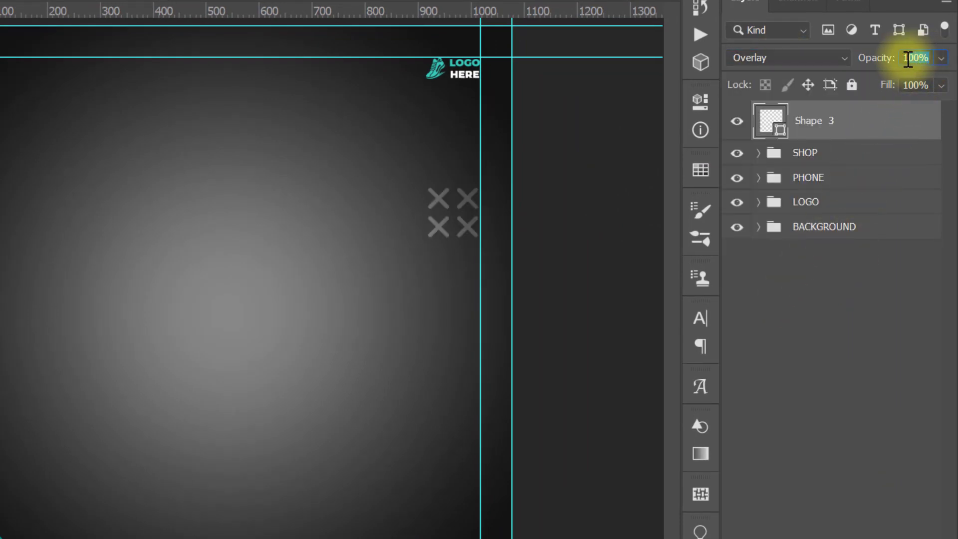
type("13")
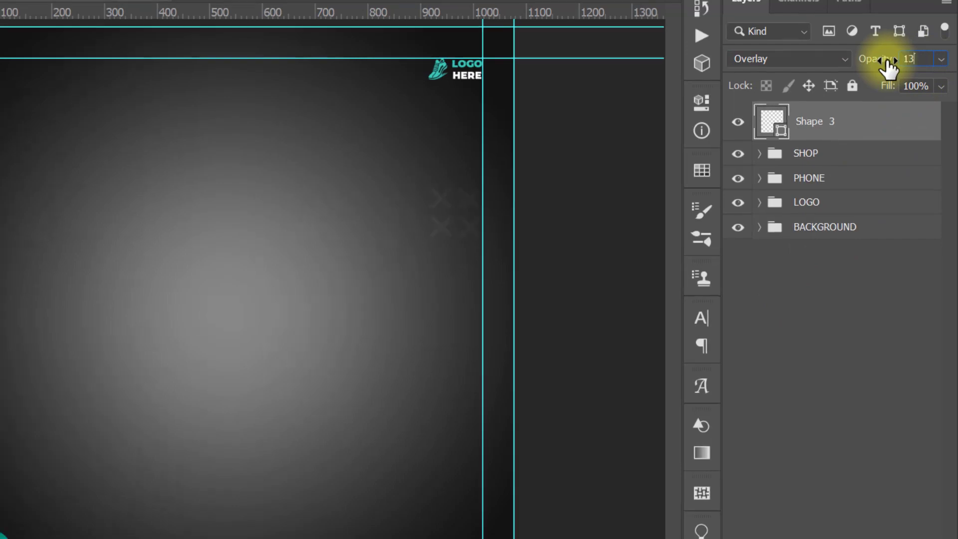
key("Return")
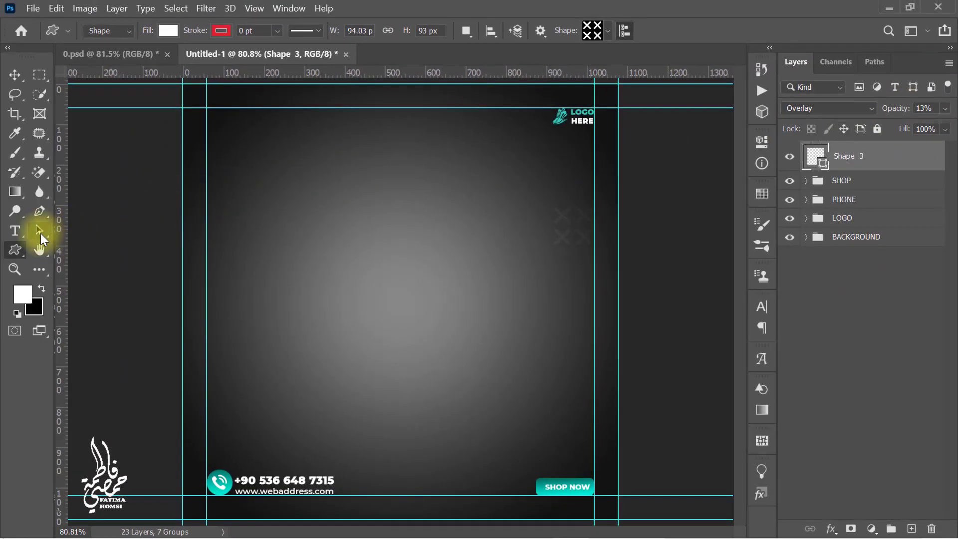
Alt-drag a copy of the X-grid shape to the top-left corner
left_click(39, 230)
left_click(584, 230, "alt")
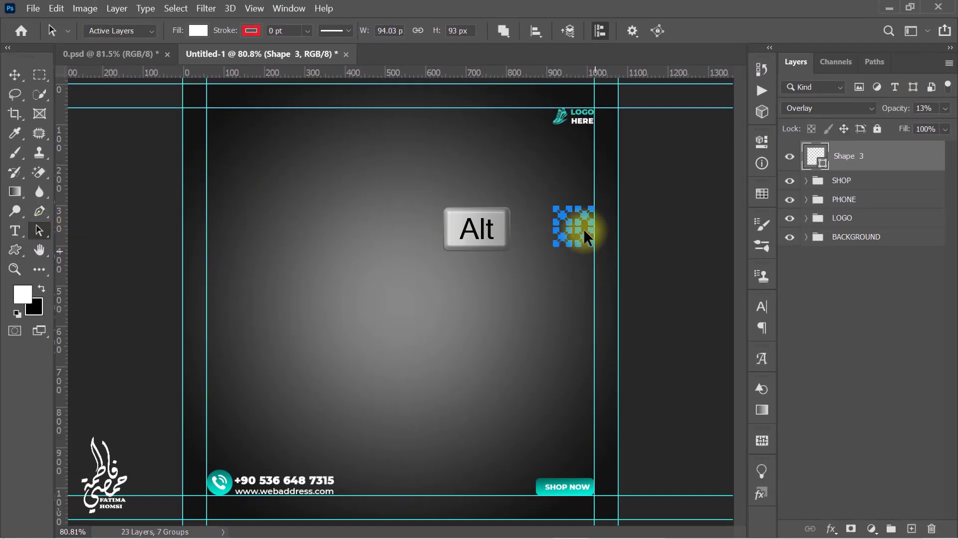
left_click_drag(579, 225, 229, 128)
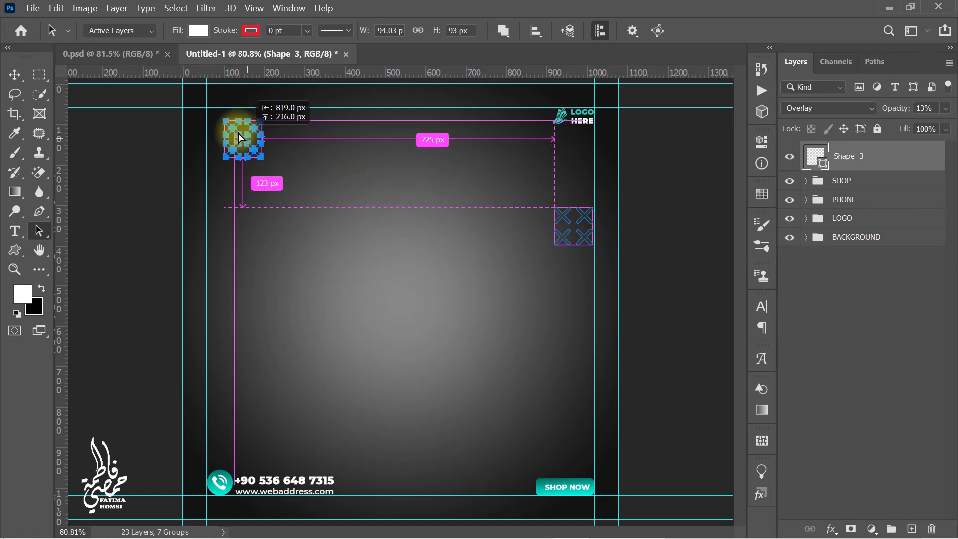
key("Return")
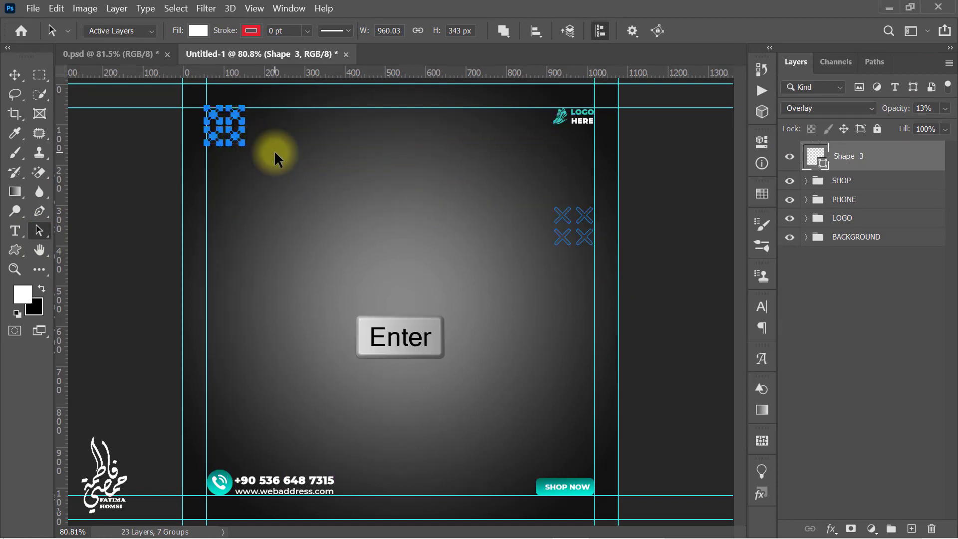
key("Return")
Draw a dotted-grid custom shape near the poster's right edge
right_click(19, 248)
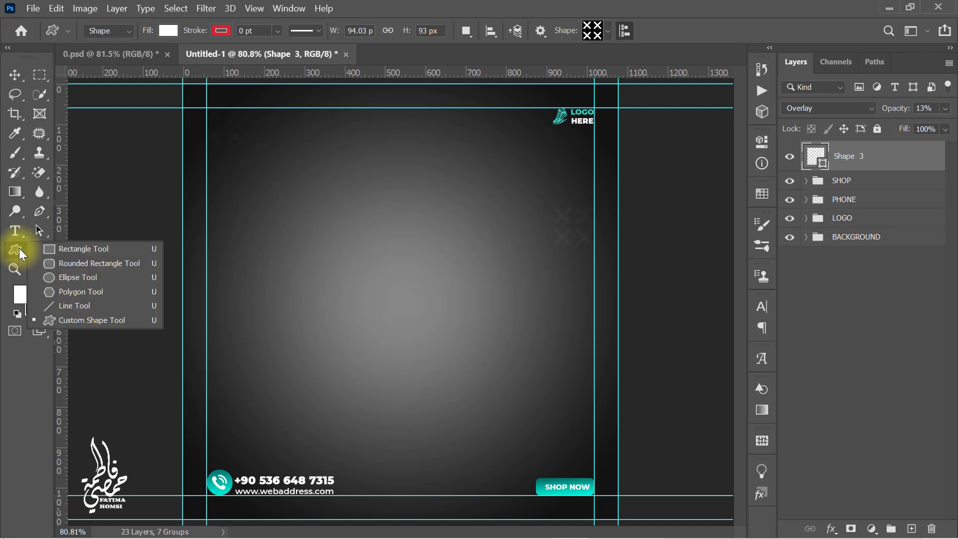
left_click(119, 317)
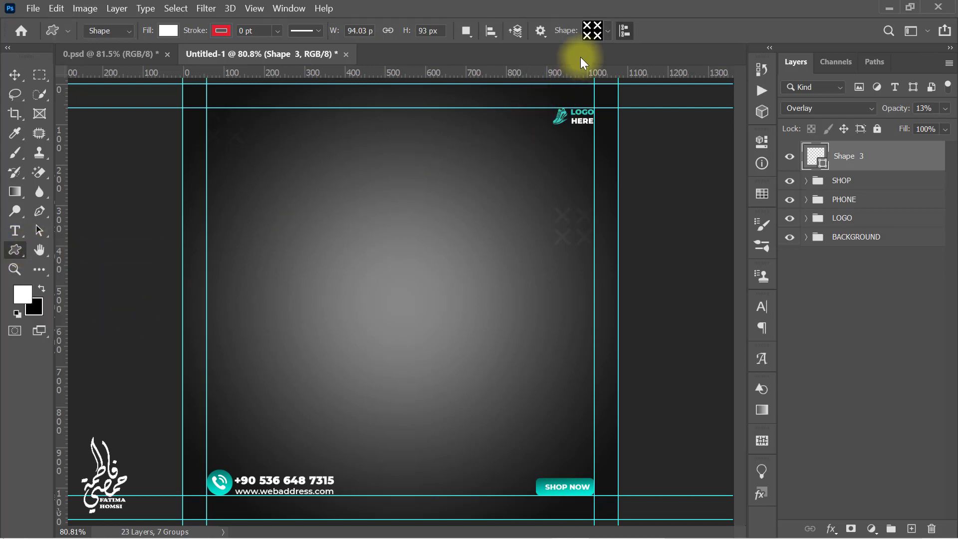
left_click(606, 33)
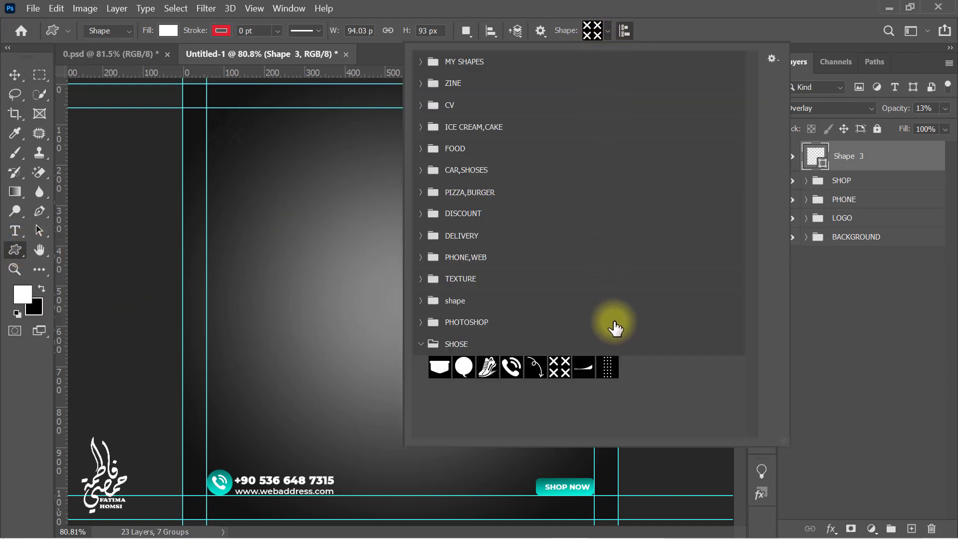
left_click(610, 372)
left_click(696, 31)
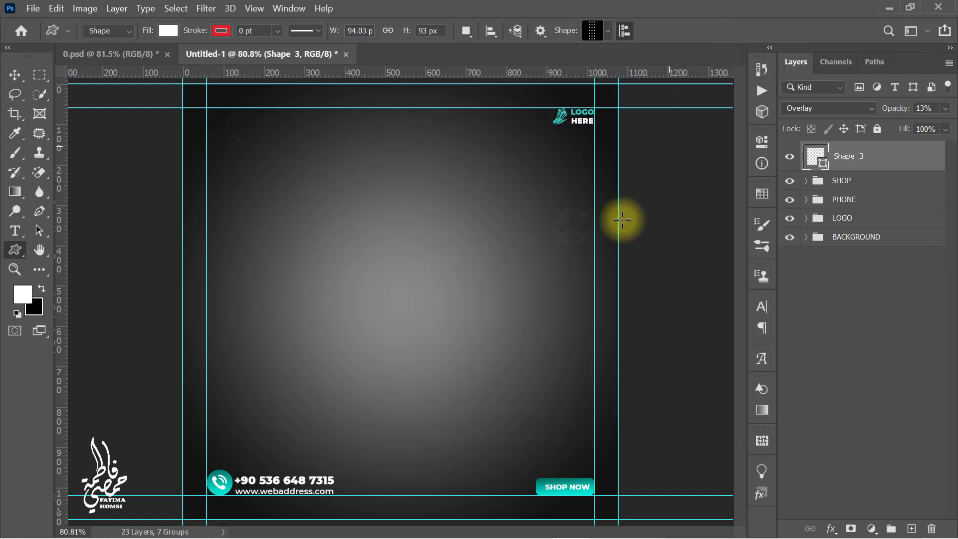
left_click_drag(569, 363, 587, 410)
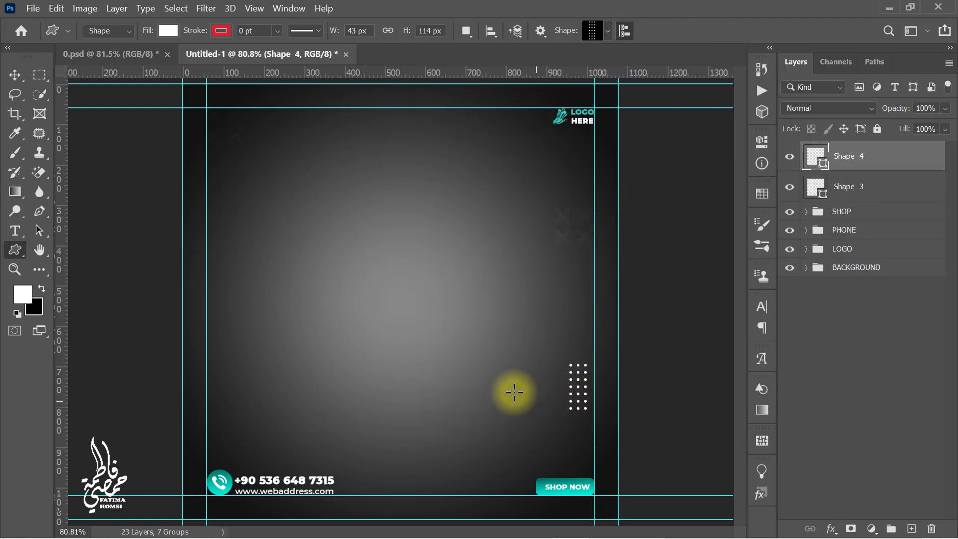
Align the dot grid to the right guide and copy it to the upper left
left_click(40, 230)
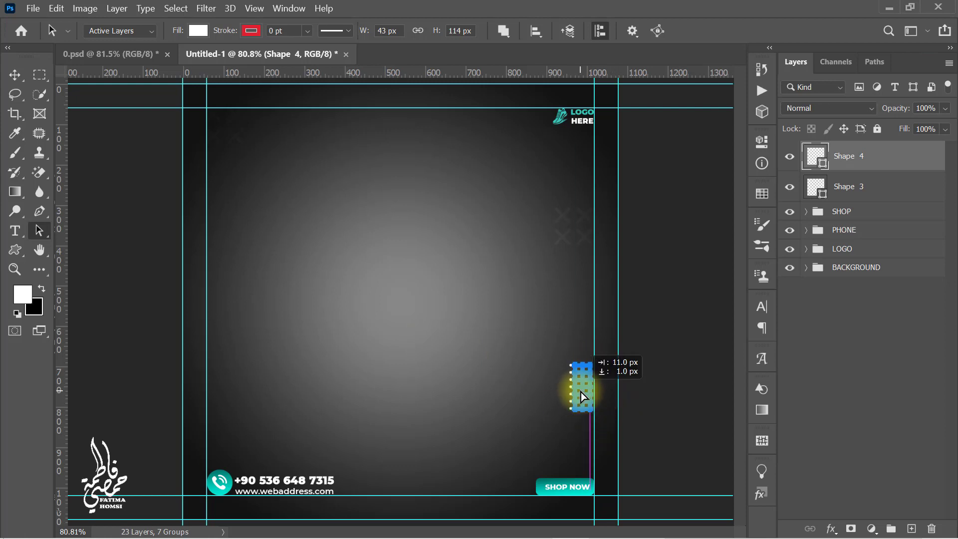
left_click_drag(580, 392, 574, 383)
key("alt")
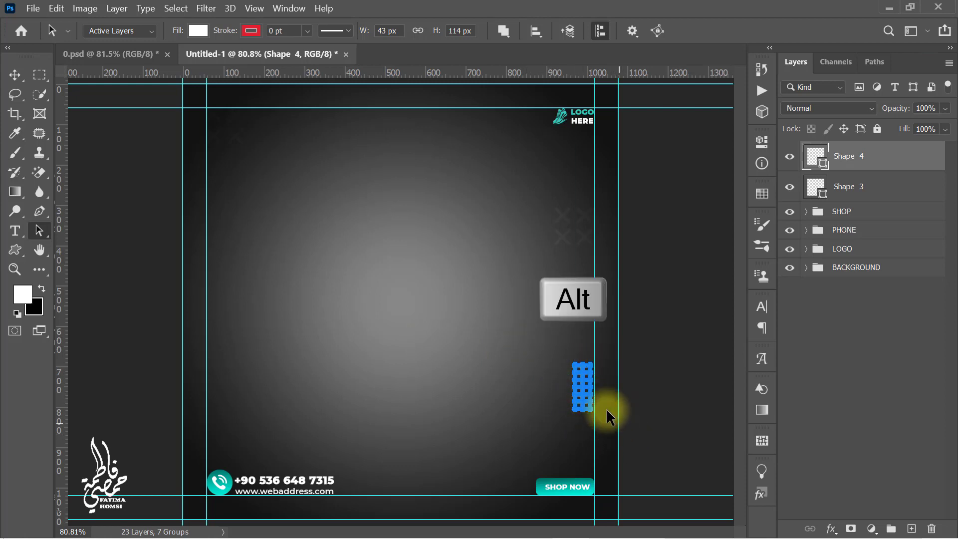
left_click_drag(587, 390, 221, 213)
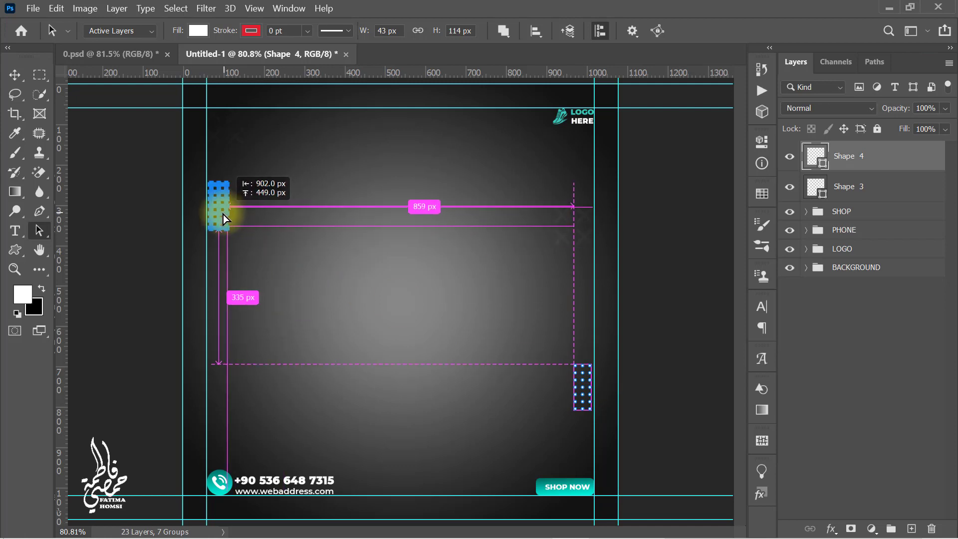
key("Return")
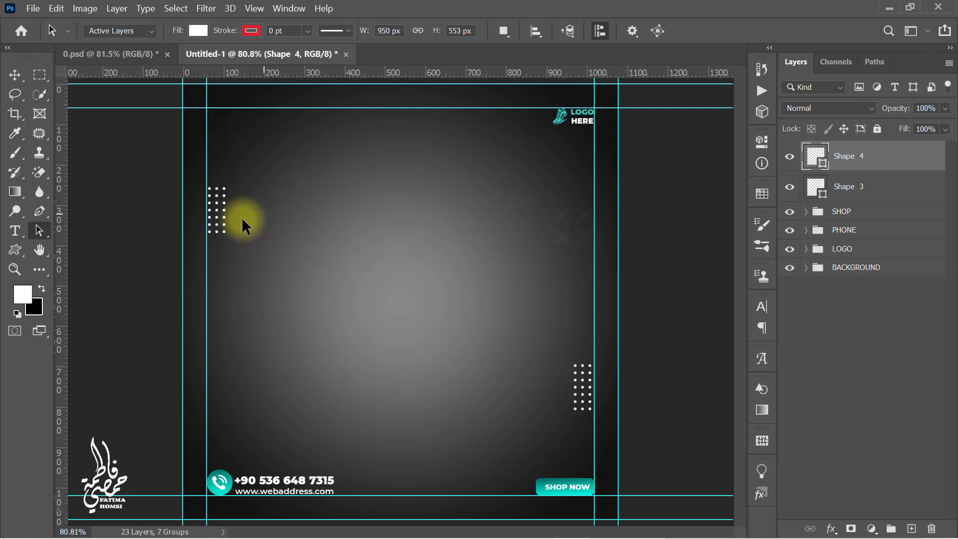
Draw a curved-arrow custom shape pointing at SHOP NOW
left_click(15, 250)
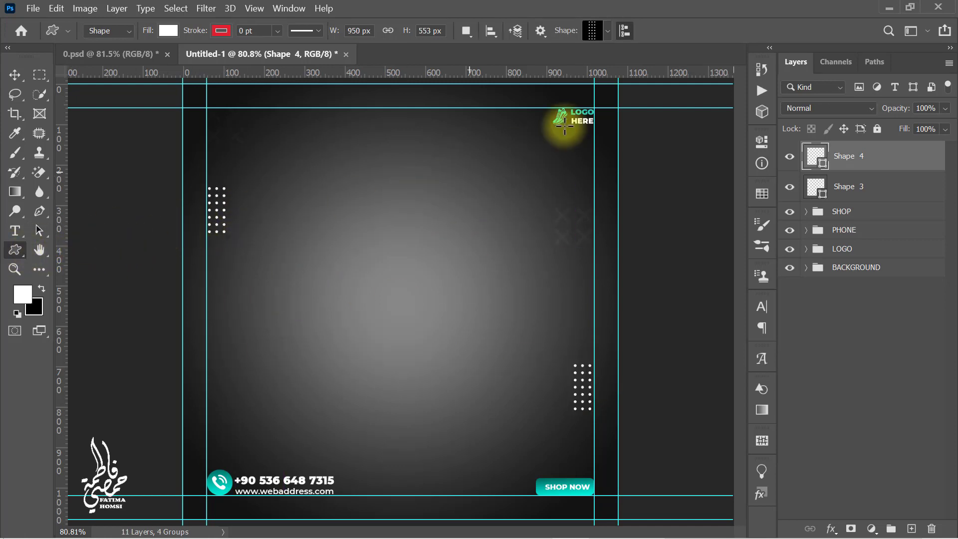
left_click(608, 32)
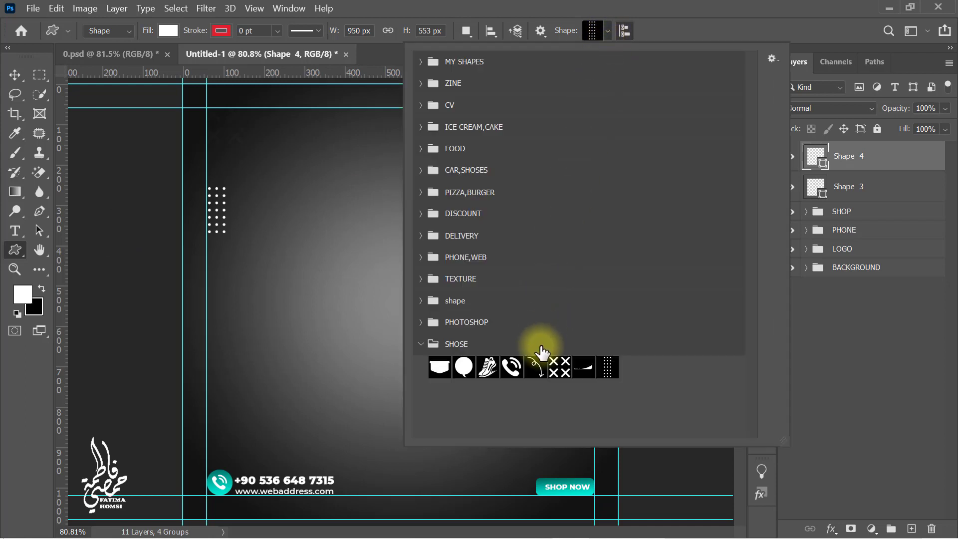
left_click(535, 367)
key("Return")
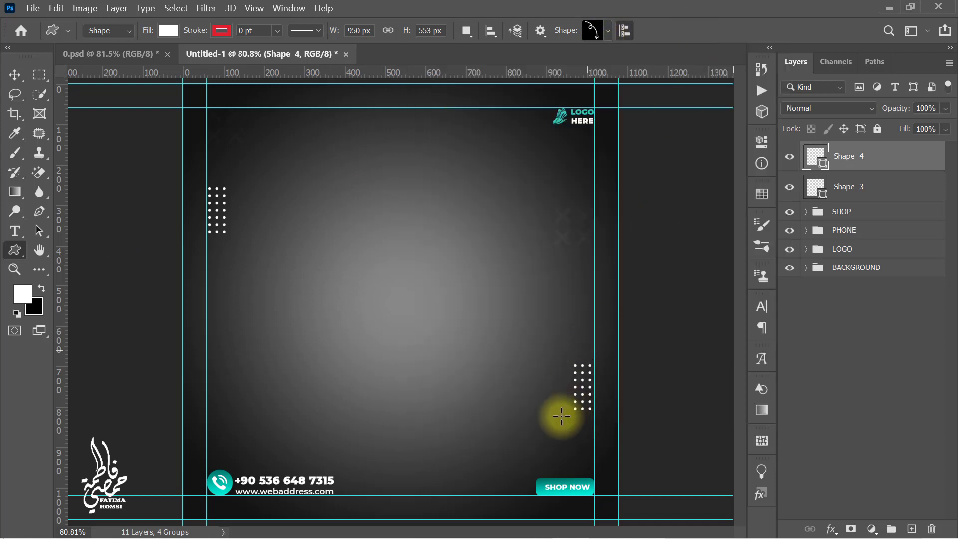
left_click_drag(537, 421, 578, 471)
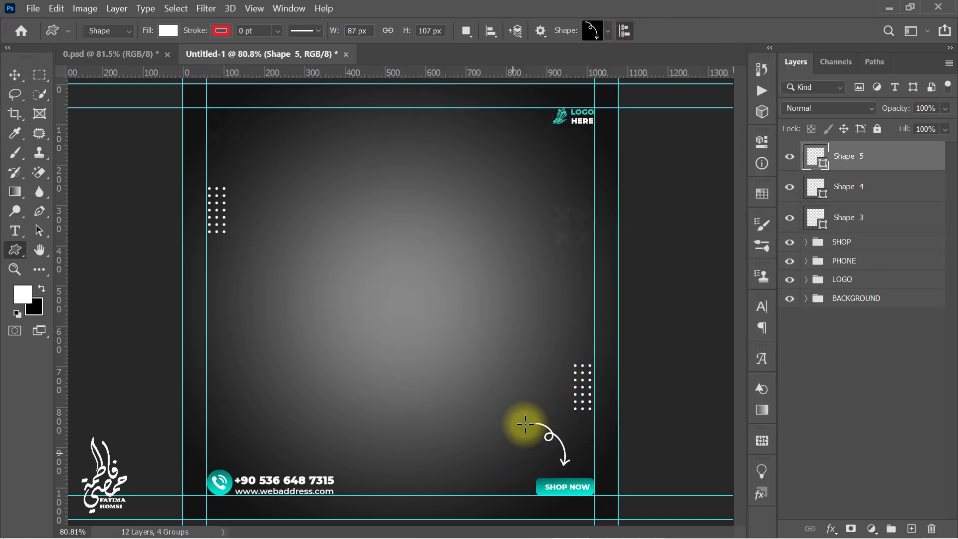
Group Shape 3 through Shape 5 and name the group SHAPES
key("shift")
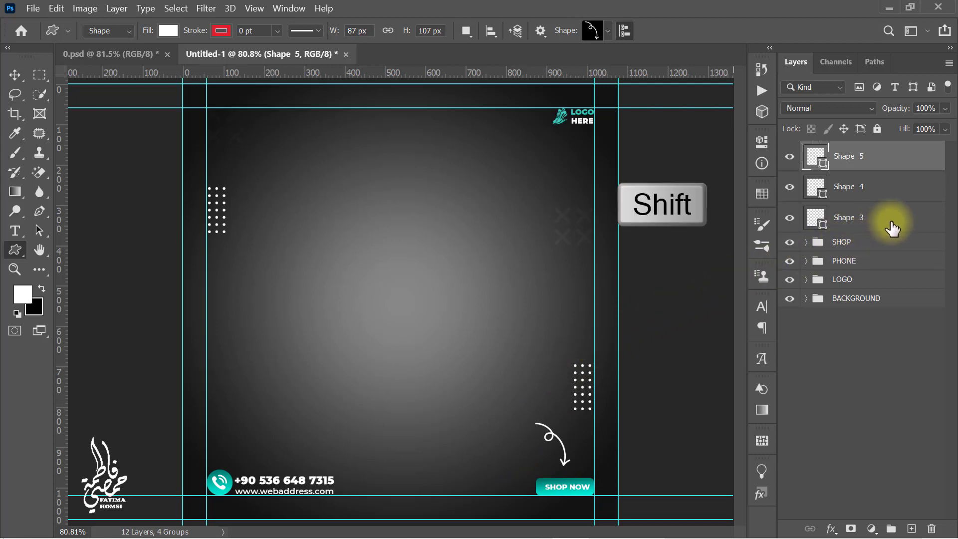
left_click(892, 228, "shift")
key("ctrl+g")
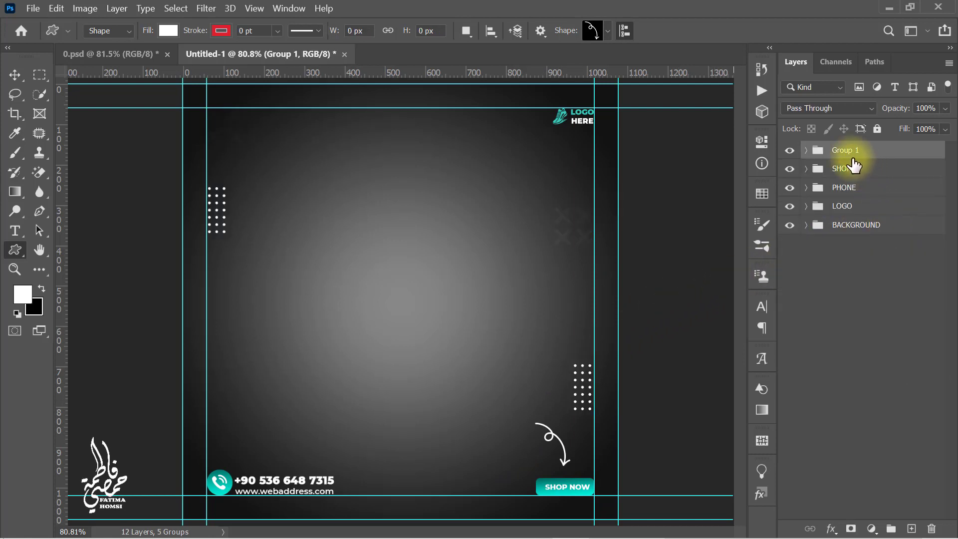
double_click(845, 150)
type("SHAPES")
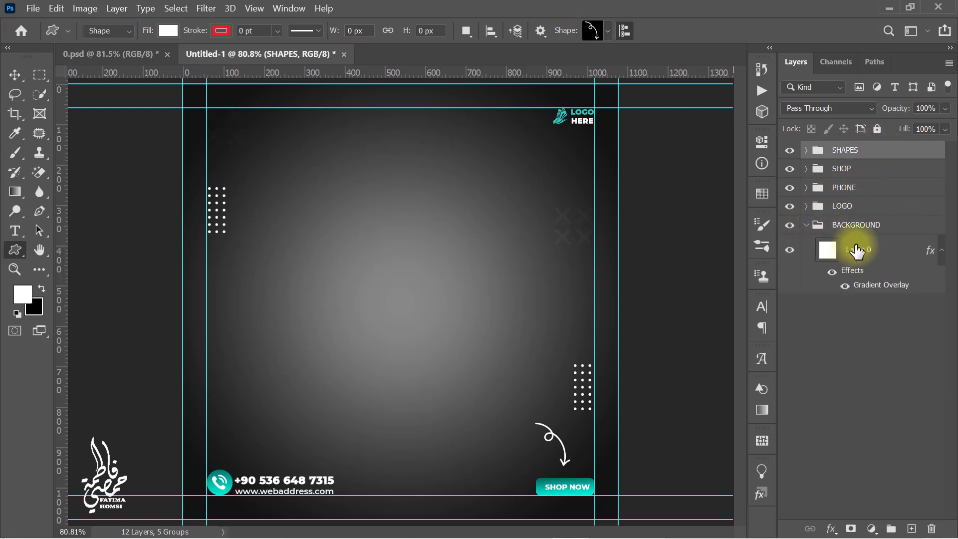
Draw a swoosh custom shape above Layer 0 and move it to the poster's bottom edge
left_click(864, 252)
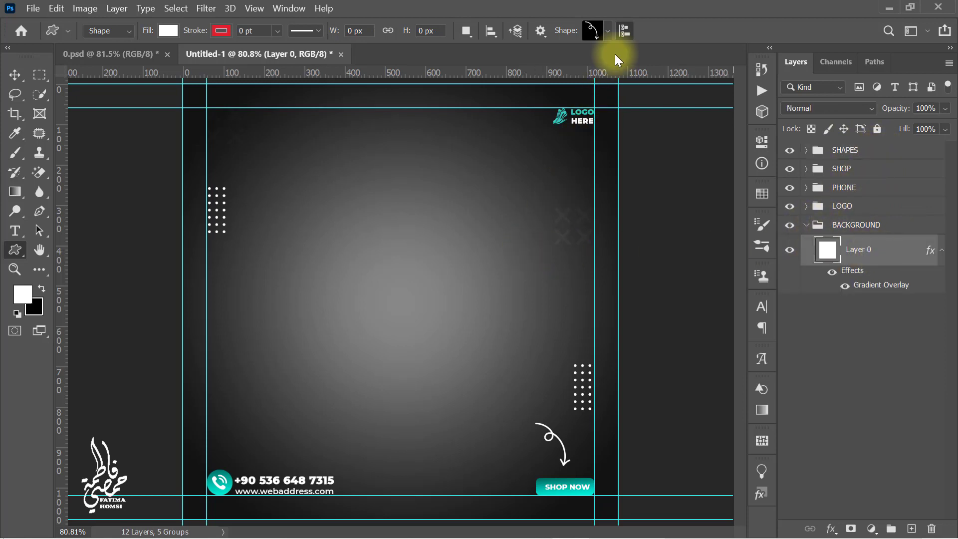
left_click(608, 36)
left_click(583, 367)
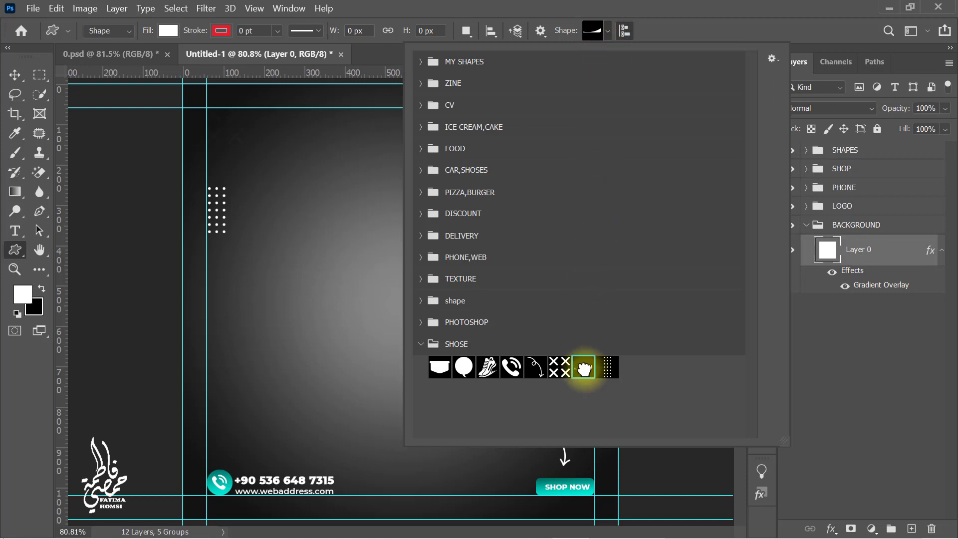
left_click(693, 31)
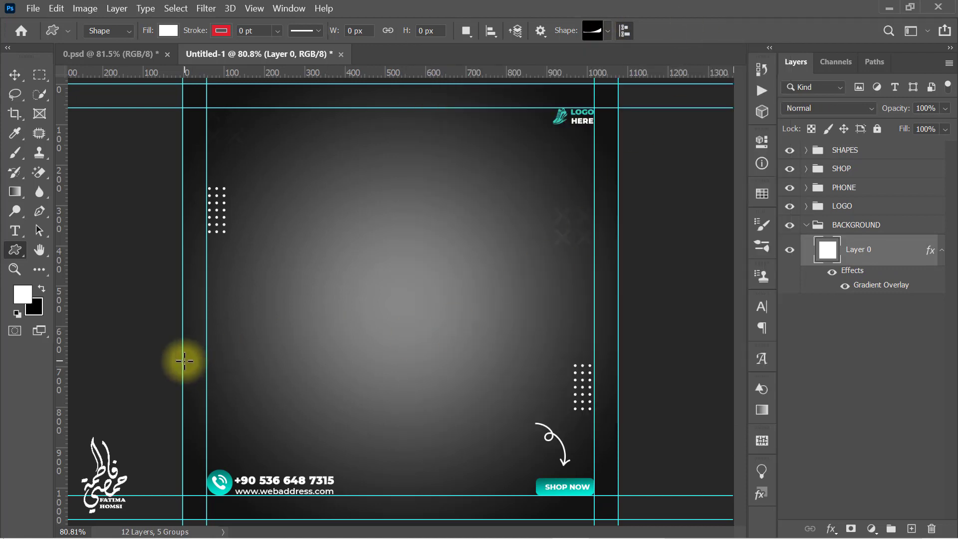
left_click_drag(183, 359, 619, 464)
key("ctrl+t")
left_click_drag(511, 433, 512, 484)
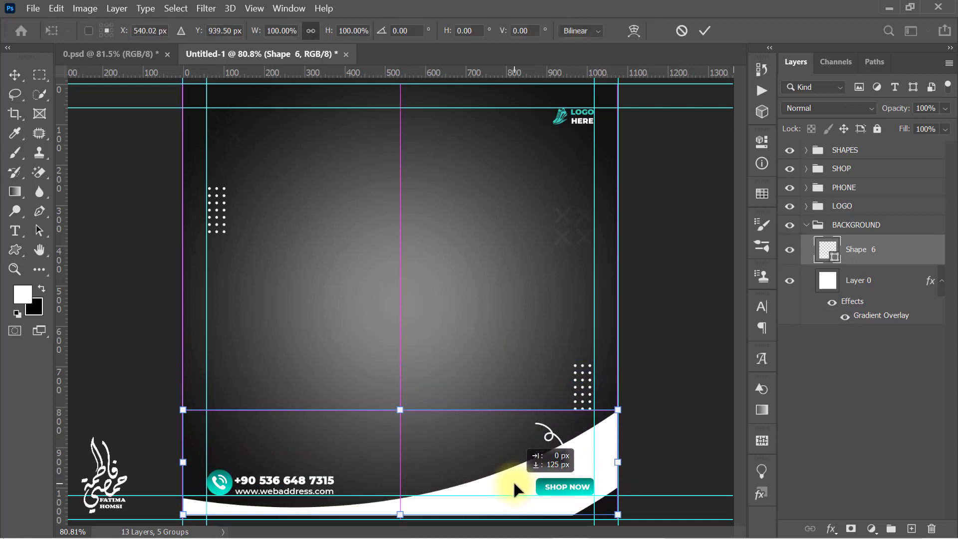
left_click(704, 30)
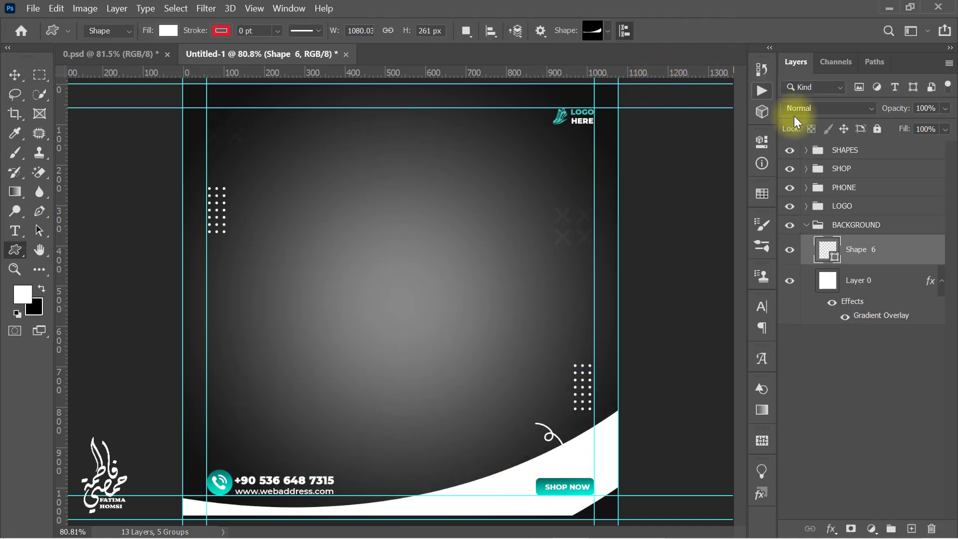
Set the swoosh's fill colour to #36C8BA
double_click(827, 250)
type("35")
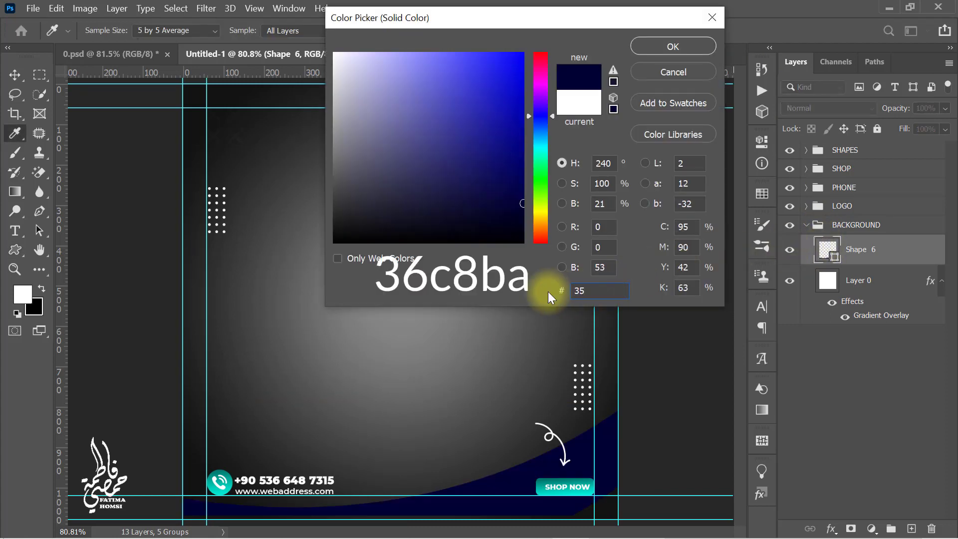
key("BackSpace")
type("6c8ba")
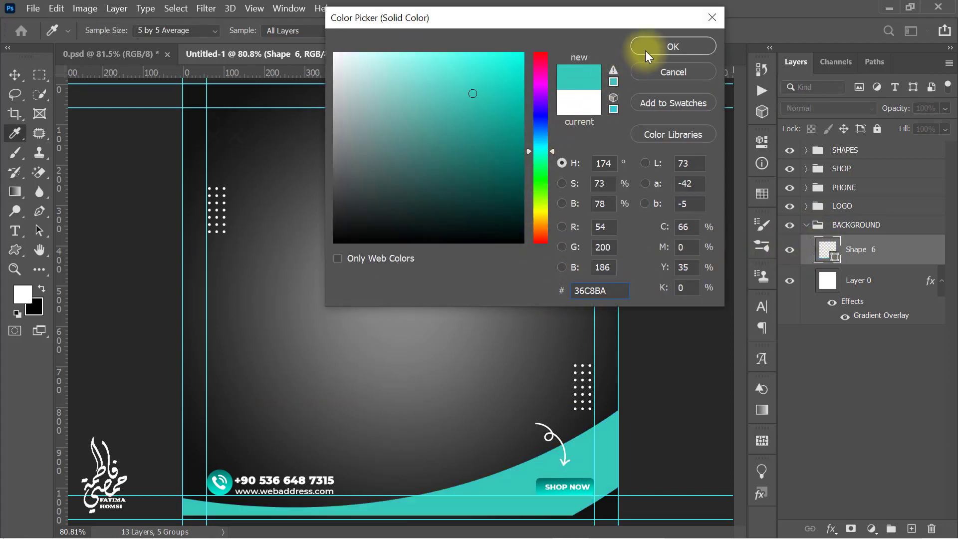
left_click(645, 50)
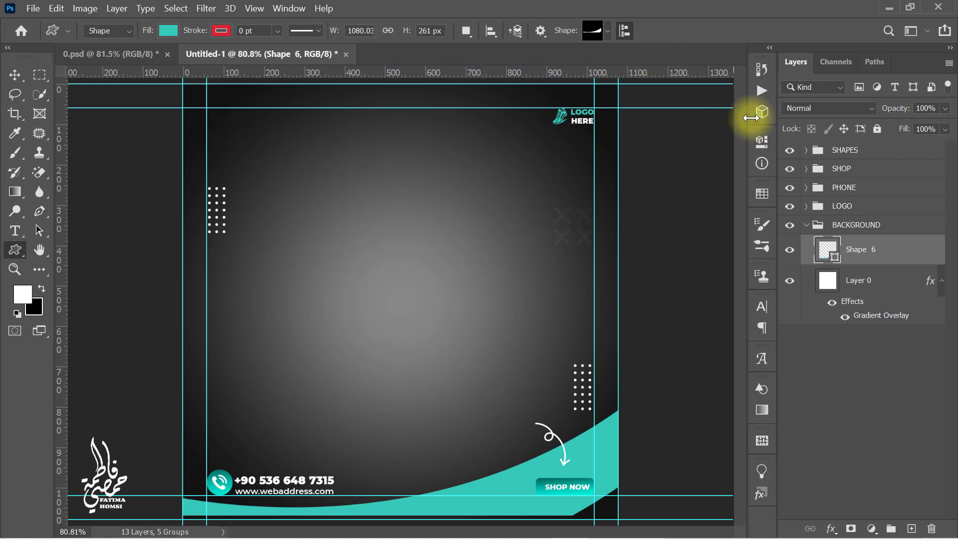
left_click(807, 227)
left_click(848, 152)
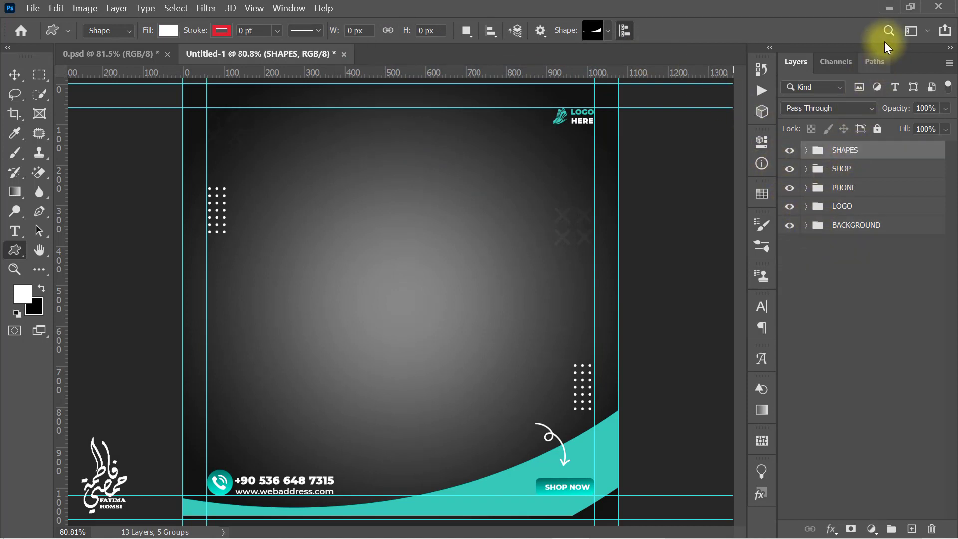
Place the red sneaker png on the poster and add an empty layer above SHAPES
left_click(887, 5)
mouse_move(794, 98)
left_mouse_down()
mouse_move(588, 514)
mouse_move(427, 325)
left_mouse_up()
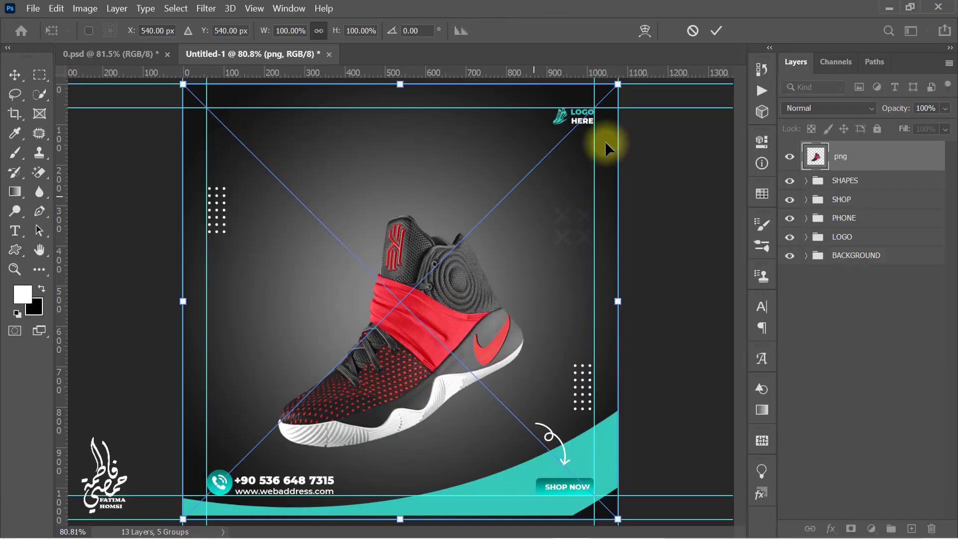
left_click(716, 30)
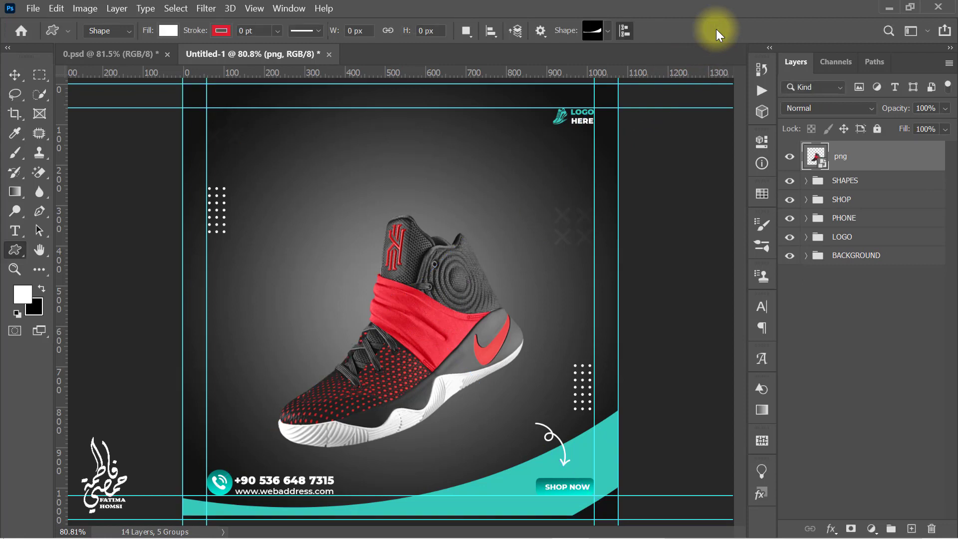
left_click(866, 181)
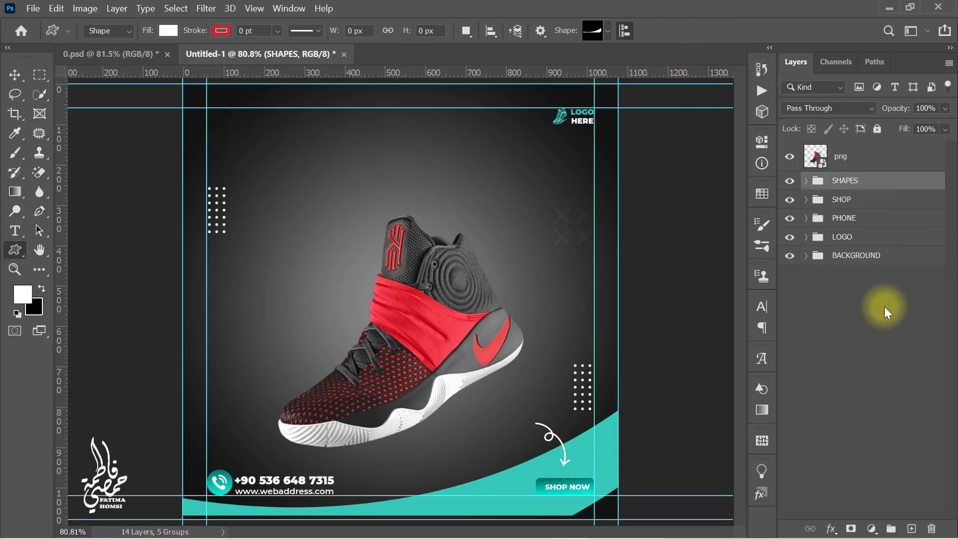
left_click(911, 529)
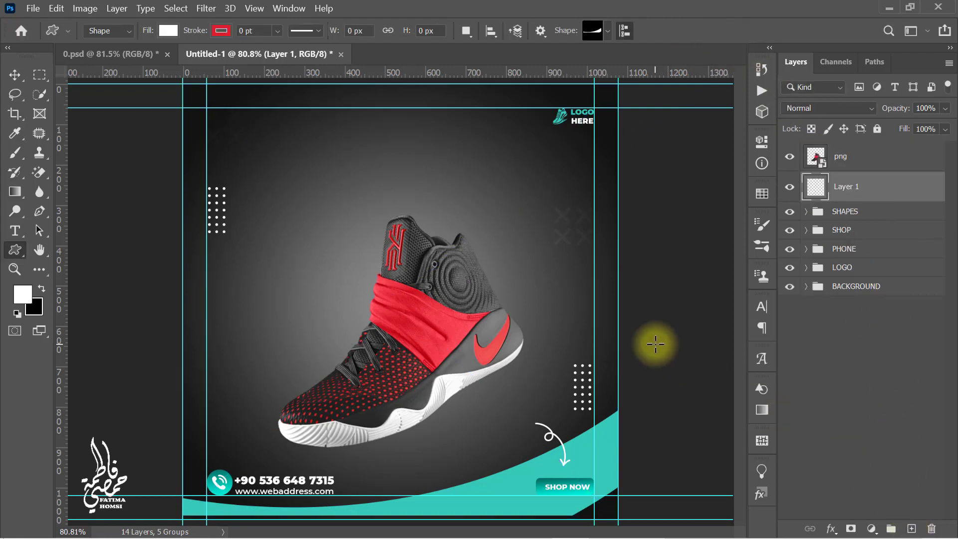
Paint a single soft black brush dab on Layer 1 beside the shoe
left_click(22, 155)
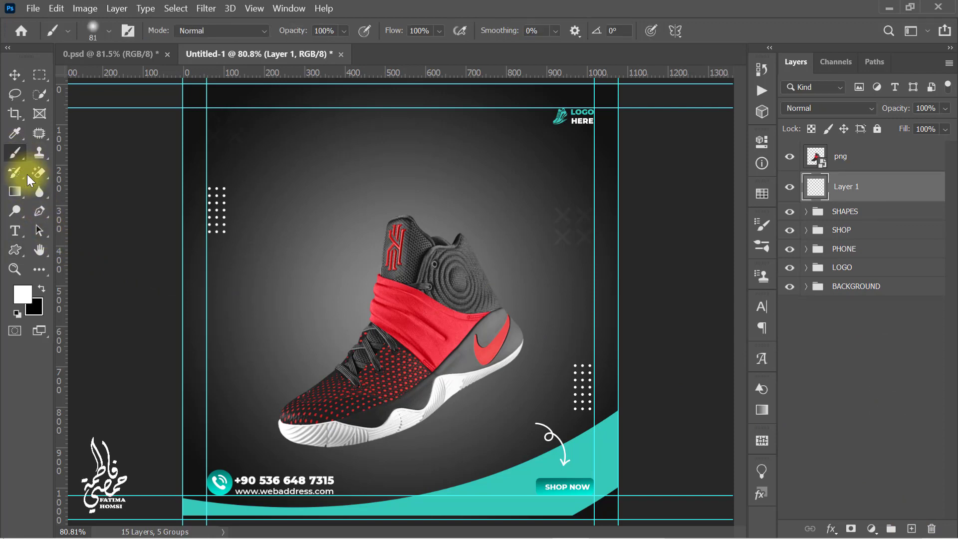
left_click(23, 294)
mouse_move(379, 182)
left_mouse_down()
mouse_move(408, 178)
mouse_move(276, 277)
left_mouse_up()
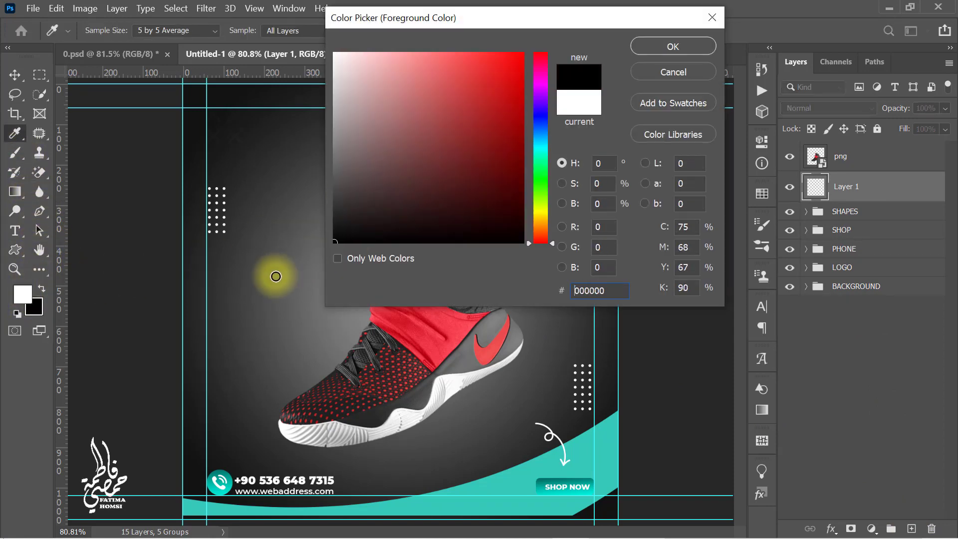
left_click(663, 46)
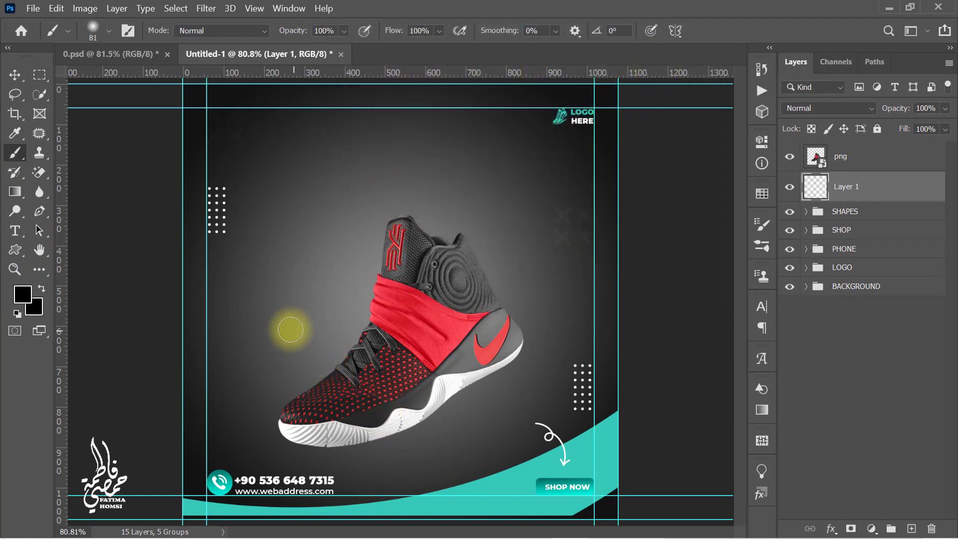
left_click(288, 328)
Stretch the black dab wide and flat into a shadow under the sneaker's sole
key("ctrl+t")
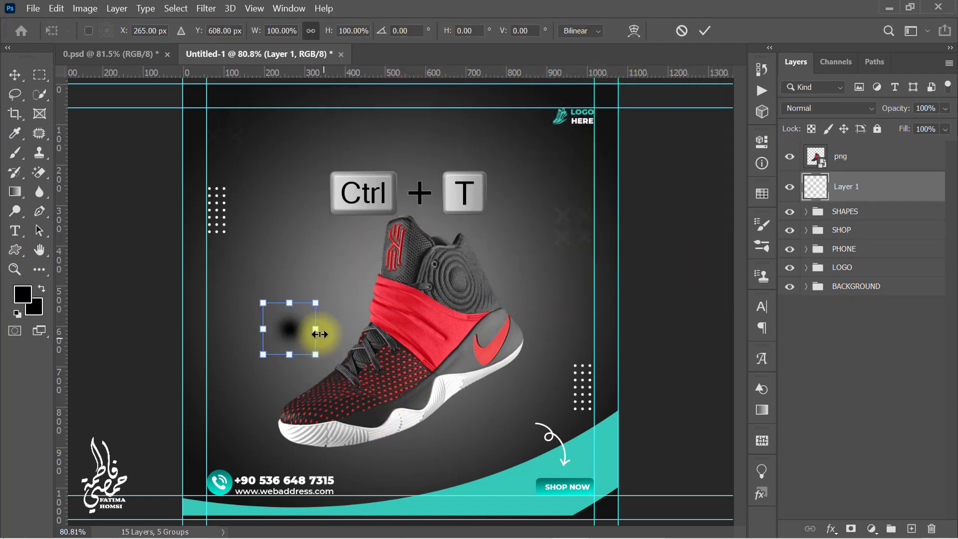
left_click_drag(325, 328, 387, 327)
left_click_drag(263, 329, 178, 330)
left_click_drag(318, 428, 312, 440)
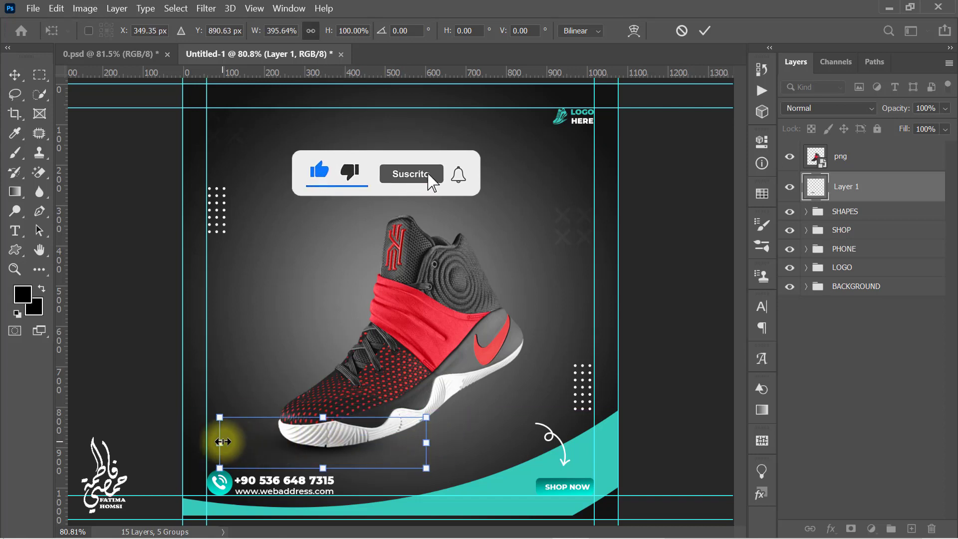
left_click_drag(217, 442, 219, 442)
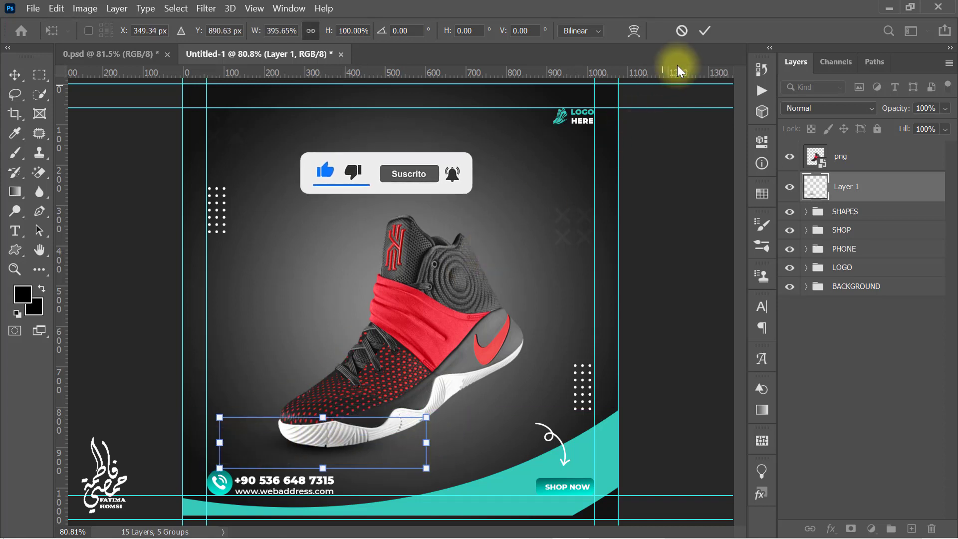
left_click(702, 29)
left_click(873, 163)
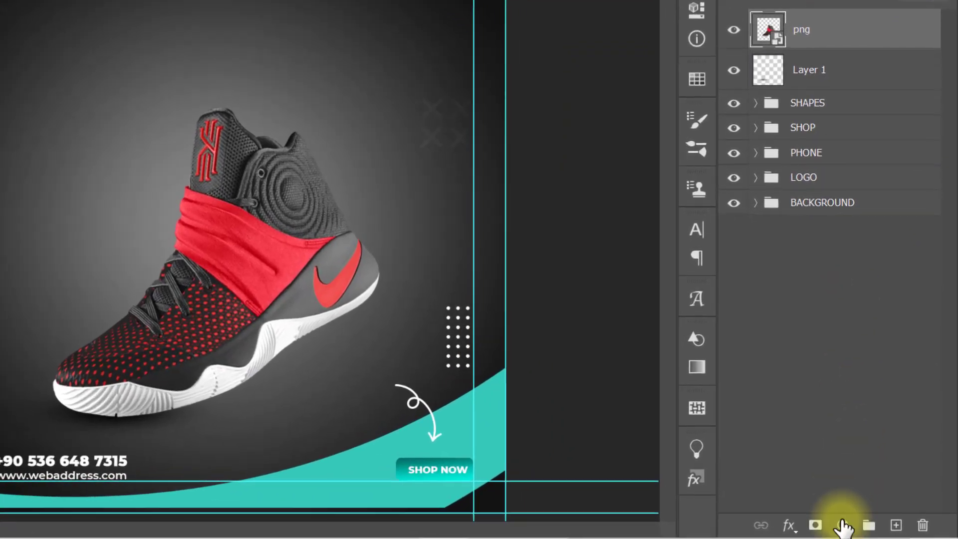
Add a Hue/Saturation layer clipped to the png with Hue +180 and Saturation +10
left_click(871, 528)
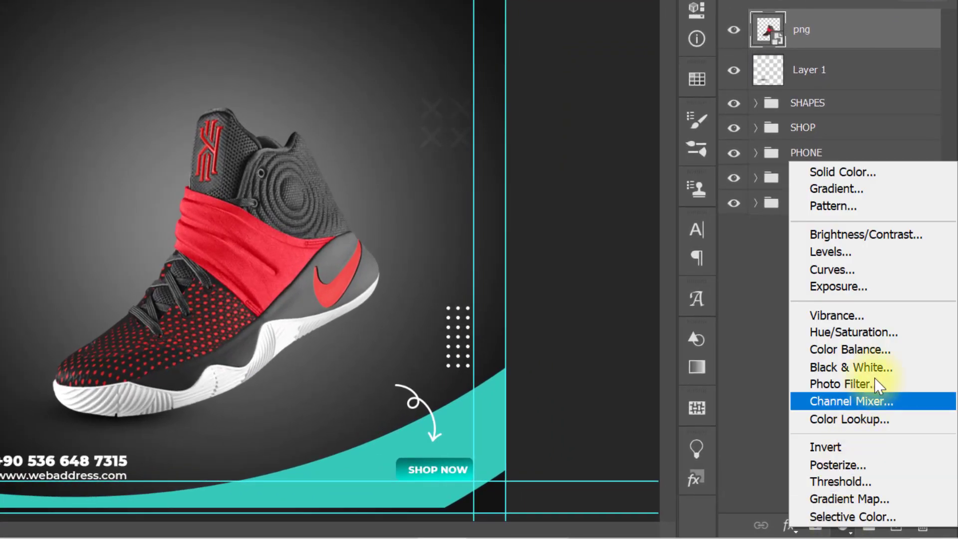
left_click(891, 333)
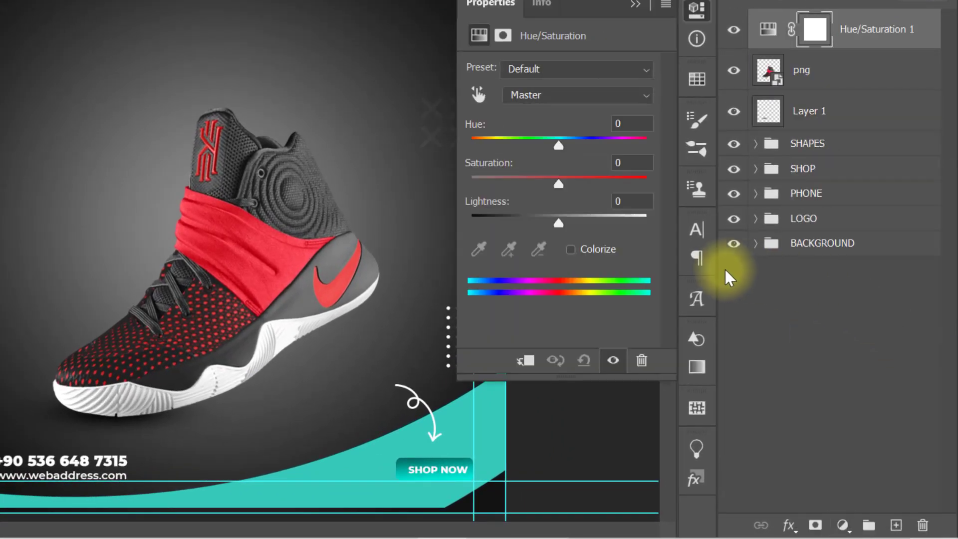
left_click(522, 363)
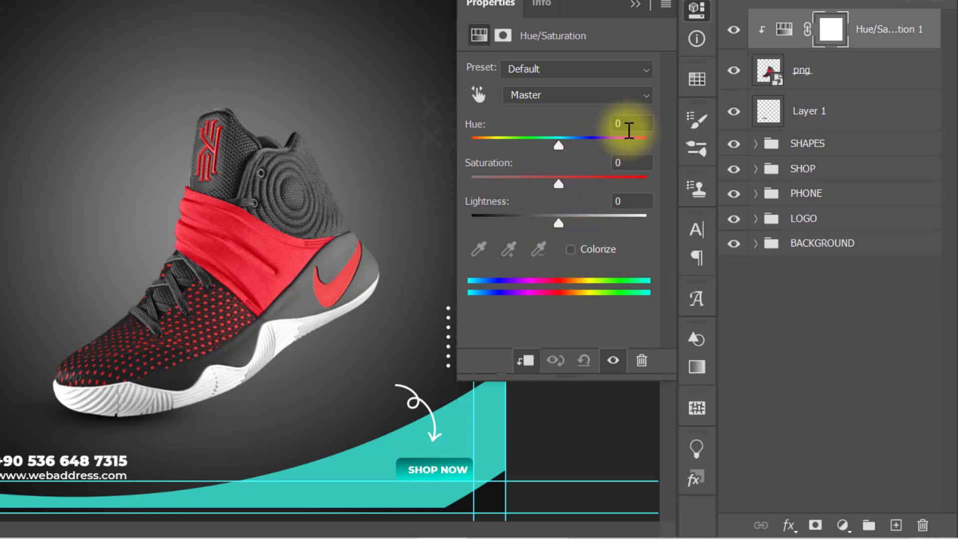
left_click(628, 124)
type("180")
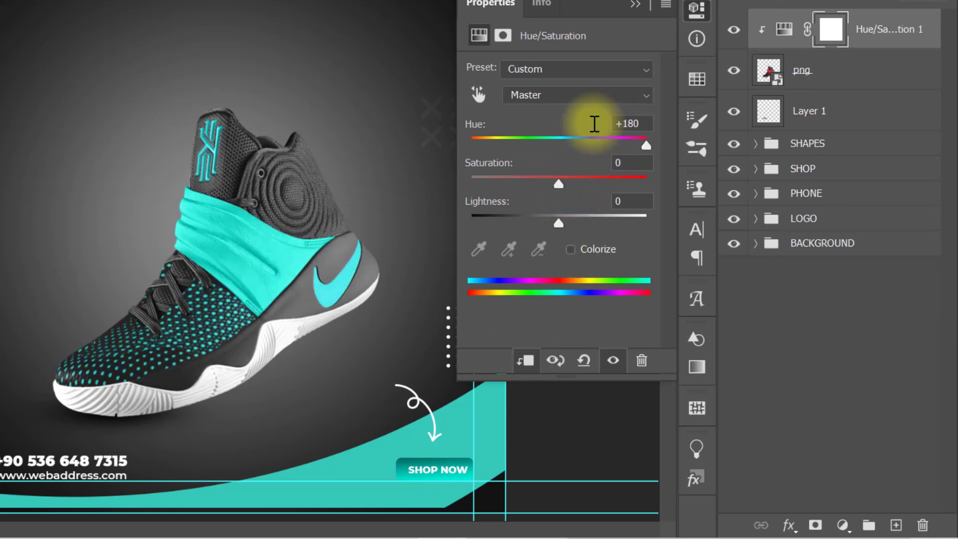
left_click(620, 161)
type("+10")
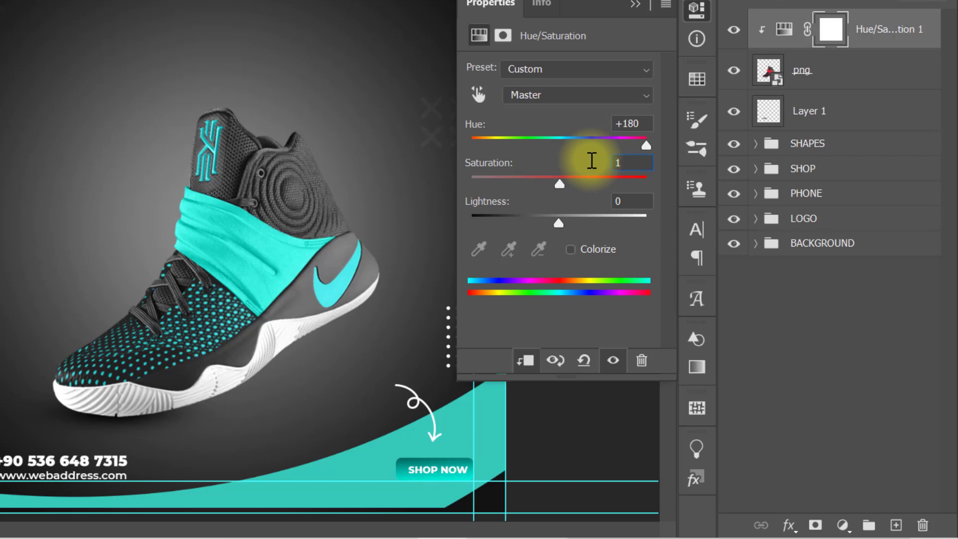
left_click(635, 5)
Group the adjustment, shoe and shadow layers and name the group IMAGE
key("shift")
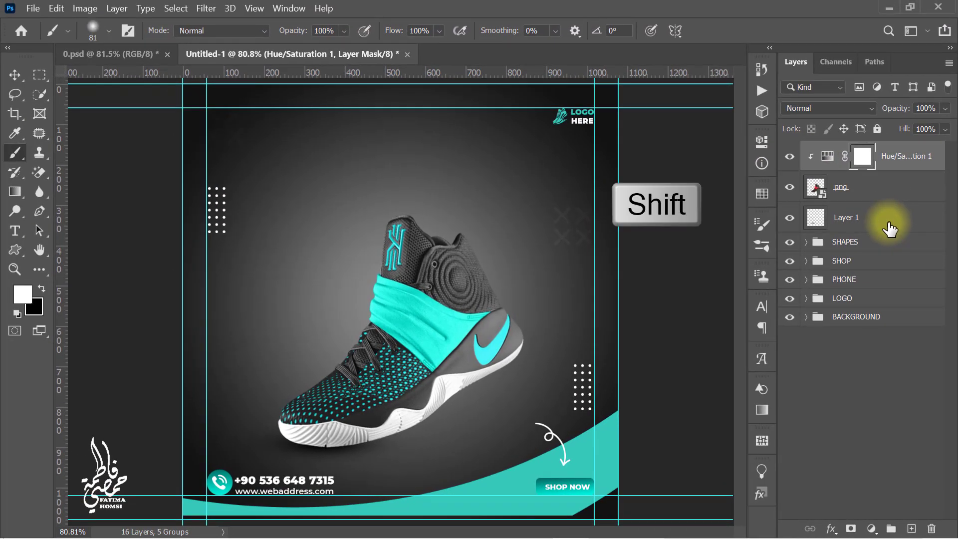
left_click(889, 229, "shift")
key("ctrl+g")
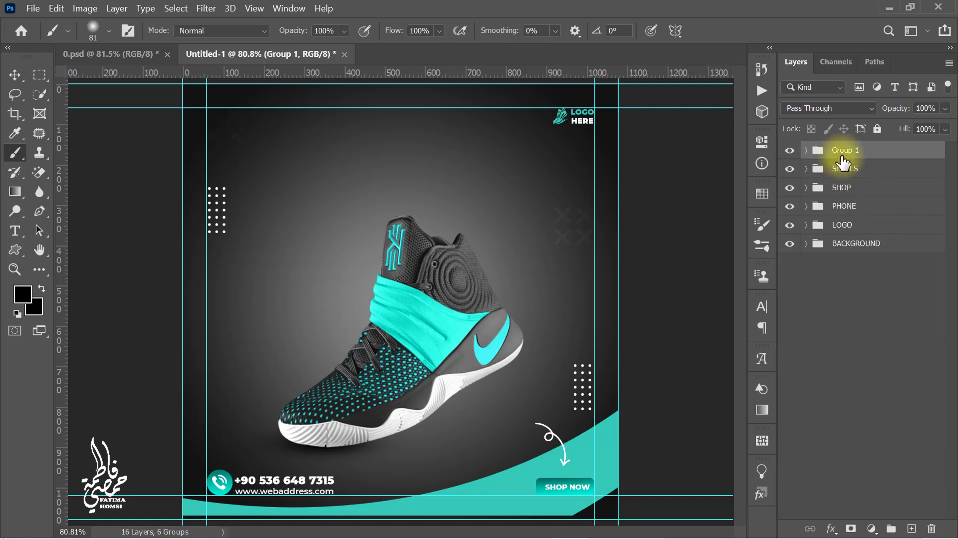
double_click(844, 152)
type("E")
key("Return")
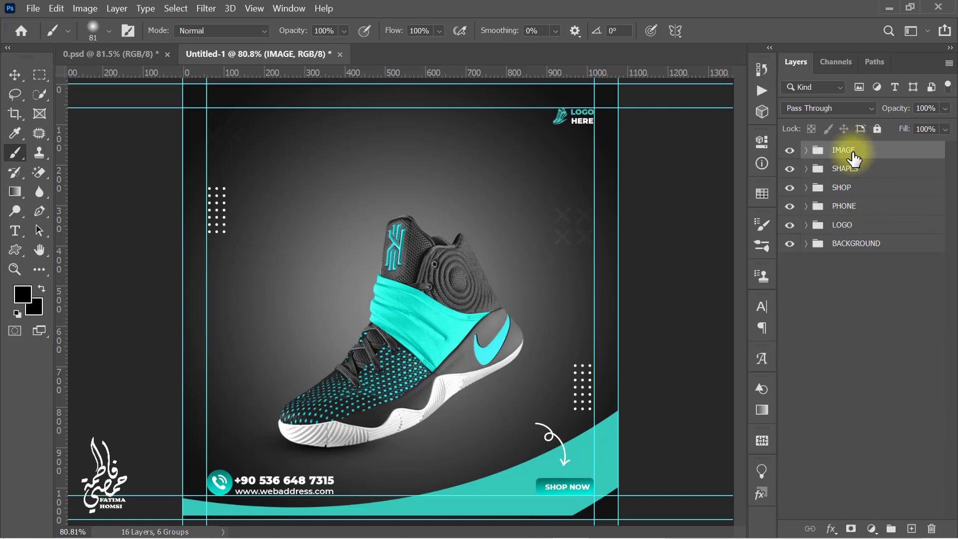
Draw a speech-bubble circle custom shape left of the sneaker
left_click(15, 252)
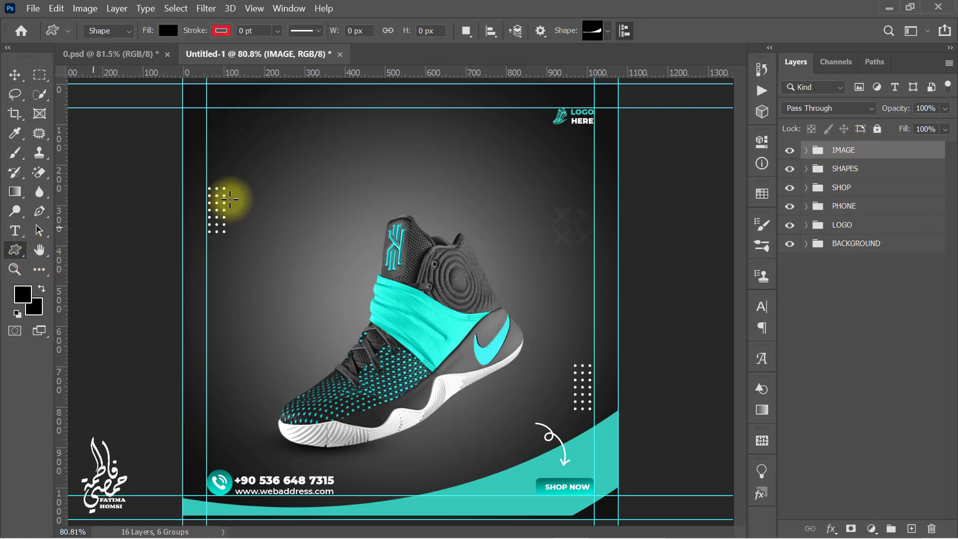
left_click(609, 33)
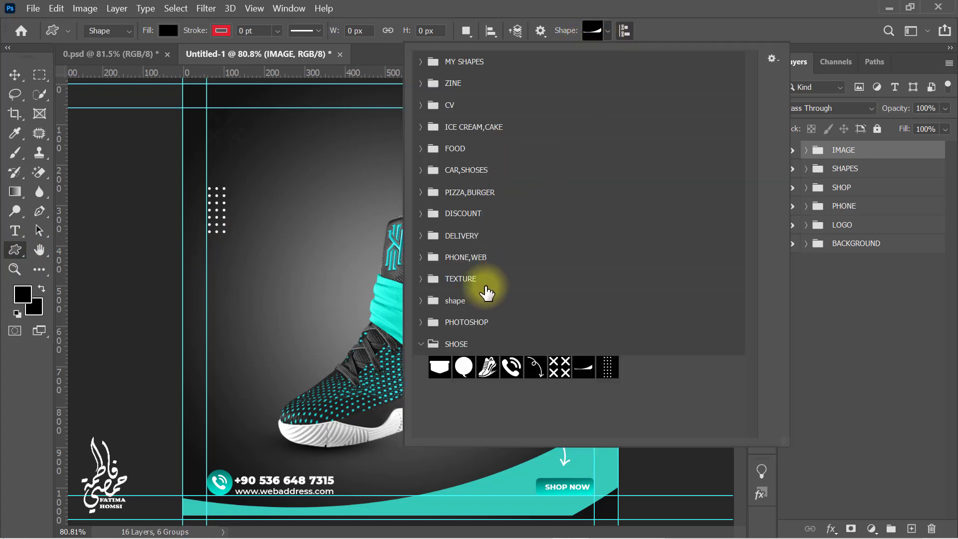
left_click(462, 368)
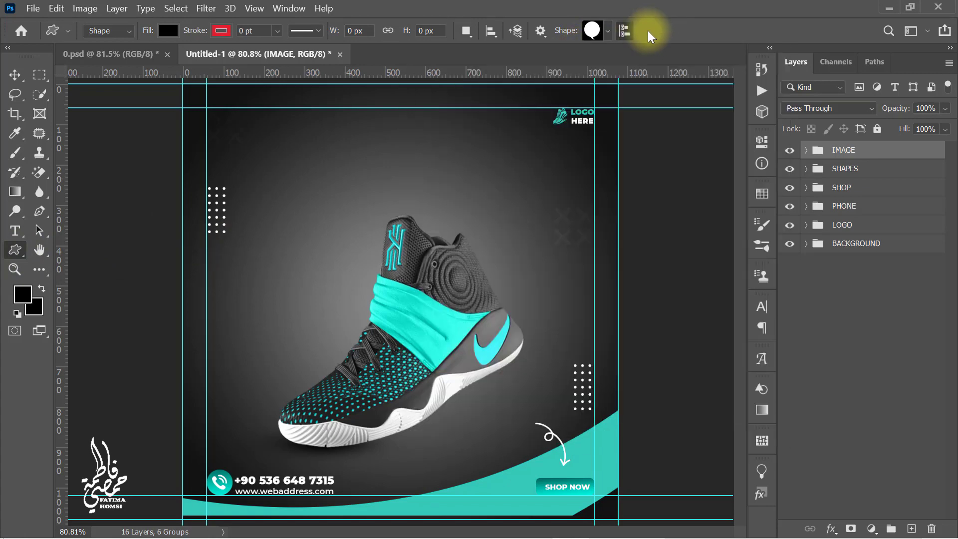
left_click(649, 20)
left_click_drag(257, 281, 321, 353)
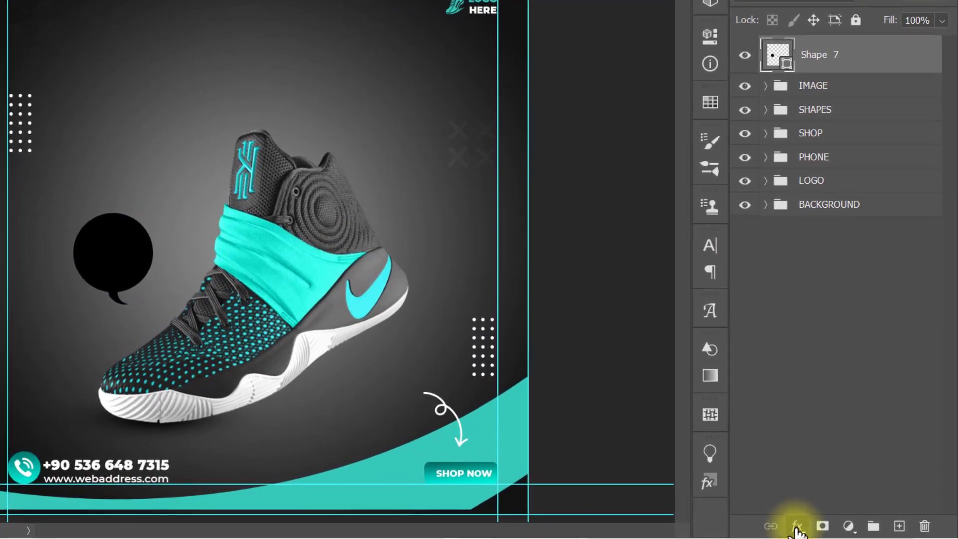
Give the speech bubble a linear teal Gradient Overlay at -85° and 150% scale
left_click(796, 527)
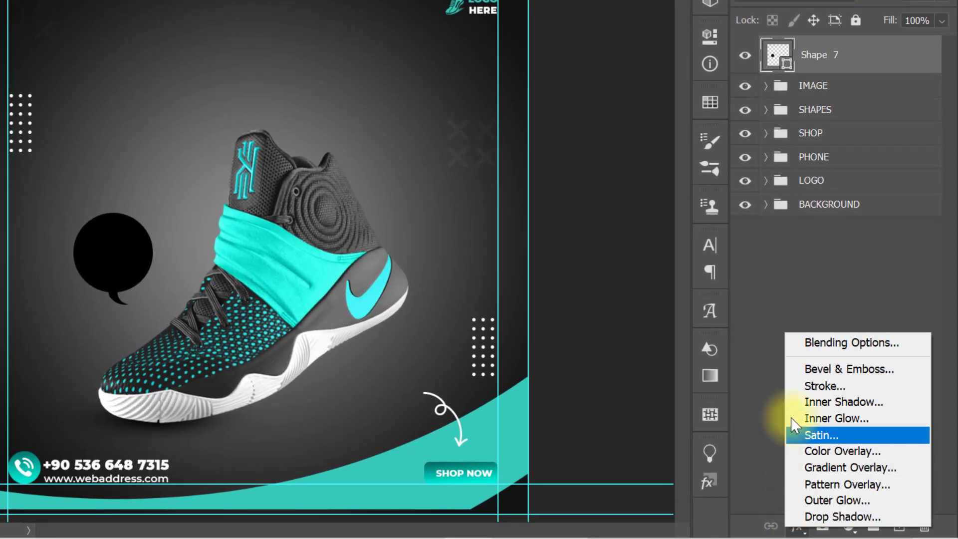
left_click(790, 344)
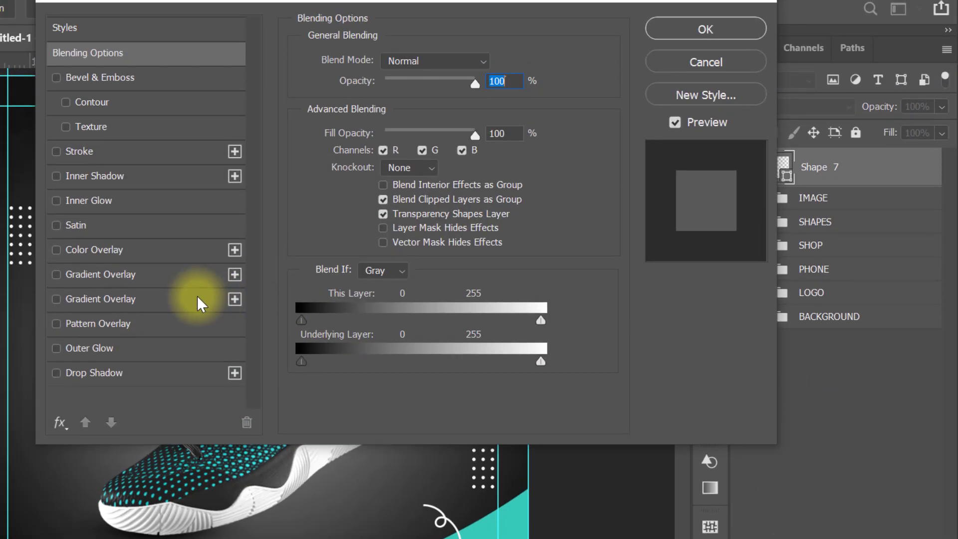
left_click(211, 298)
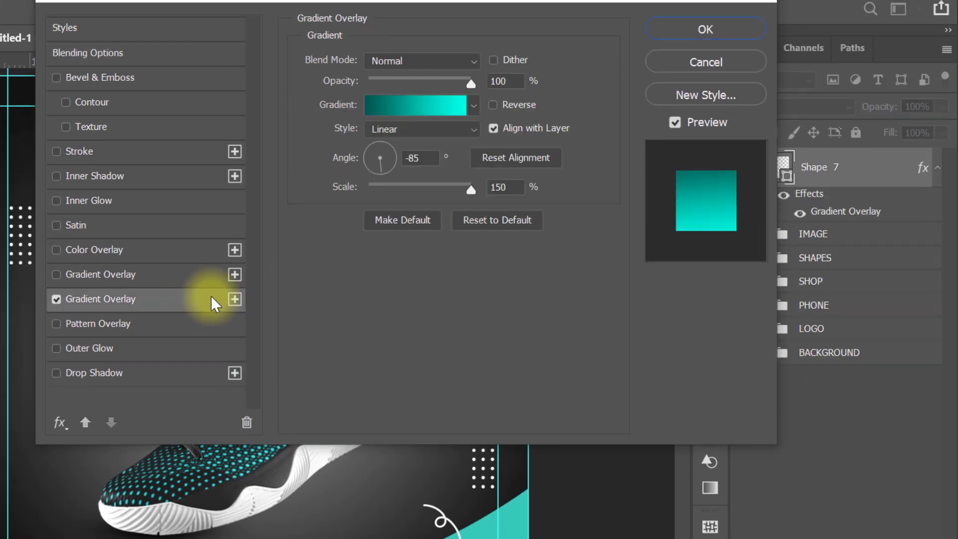
left_click(688, 32)
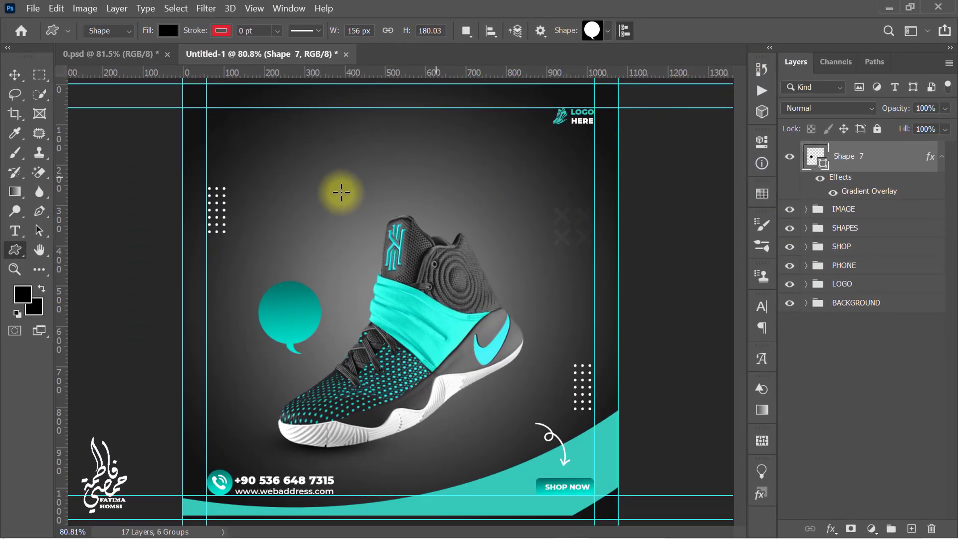
left_click(15, 230)
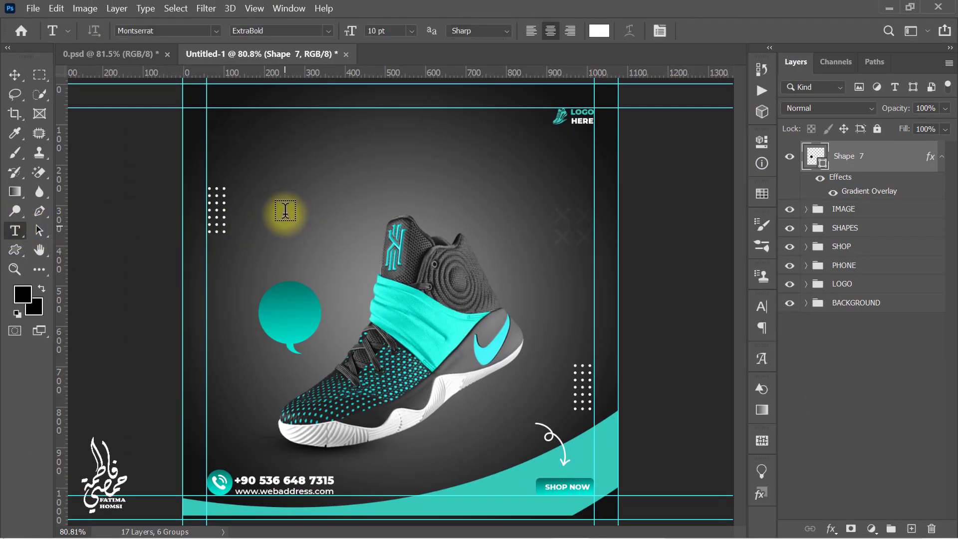
Add PRICE 160$ text and move and enlarge it onto the teal bubble
left_click(283, 209)
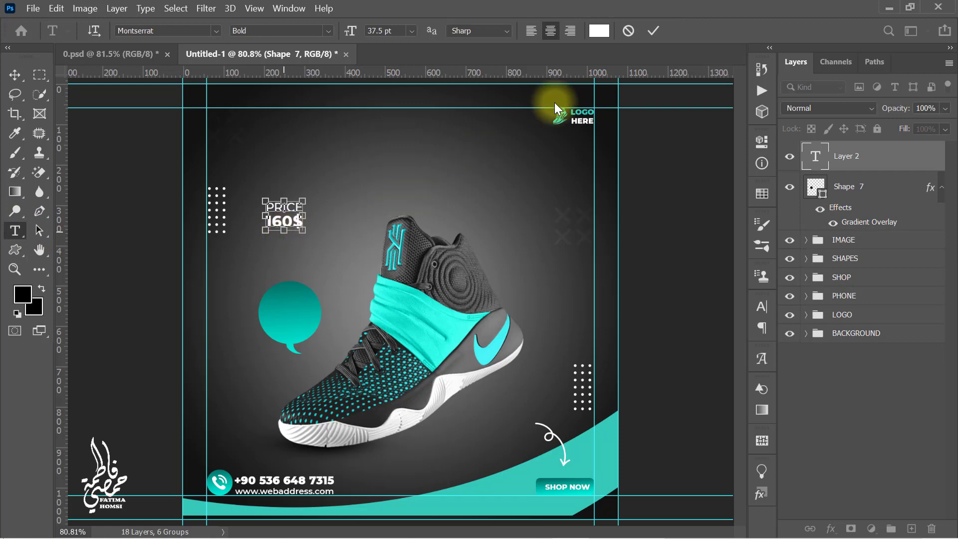
left_click(652, 30)
key("ctrl+t")
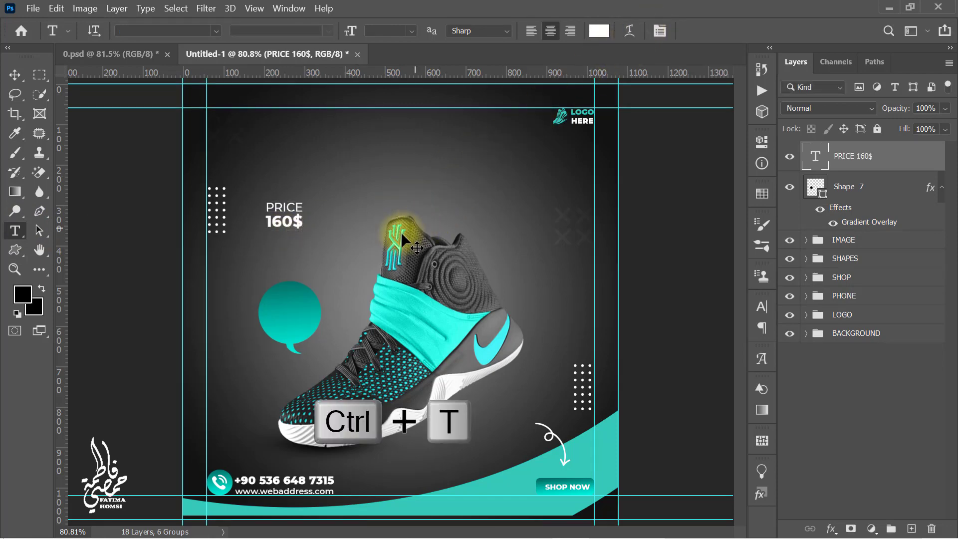
mouse_move(283, 216)
left_mouse_down()
mouse_move(286, 302)
mouse_move(312, 330)
left_mouse_up()
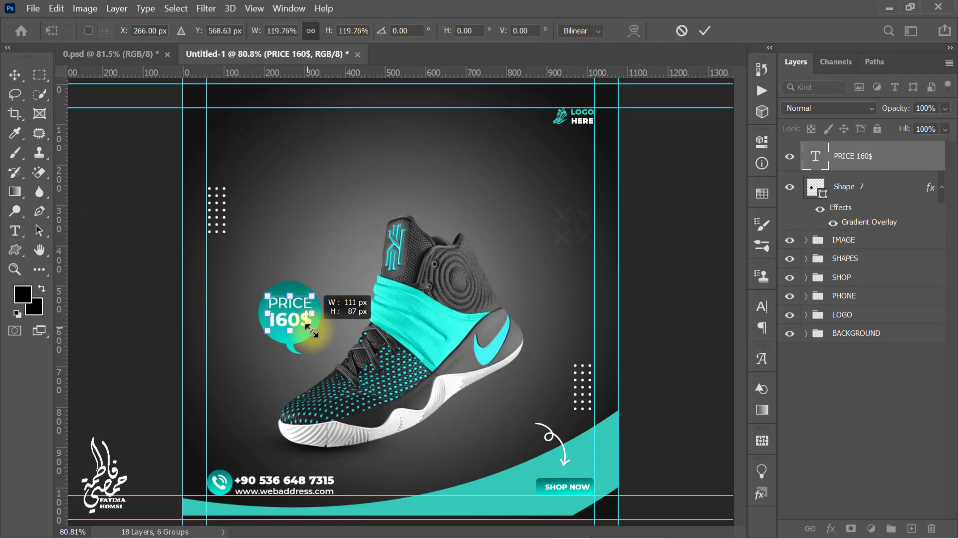
left_click(704, 31)
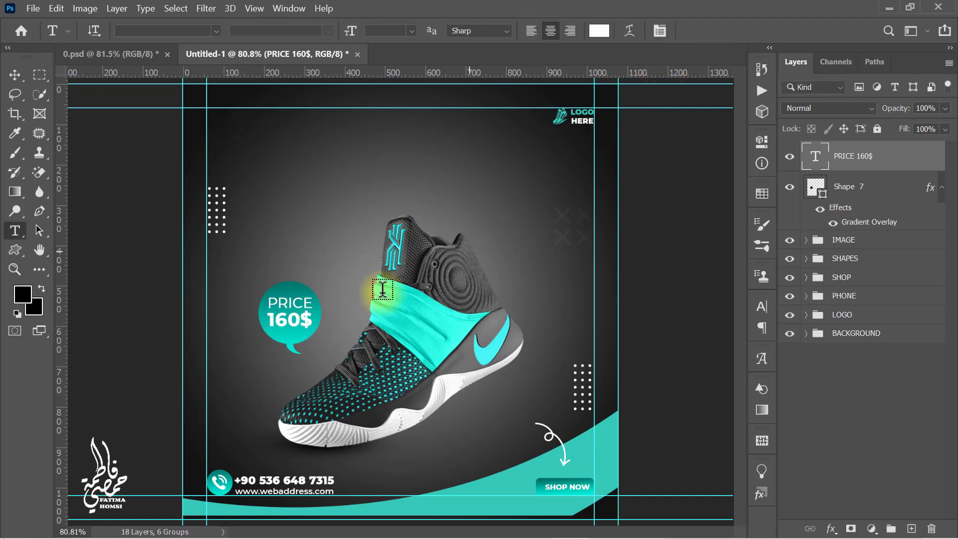
Make the 160$ digits Montserrat Bold at 45.39 pt
double_click(295, 301)
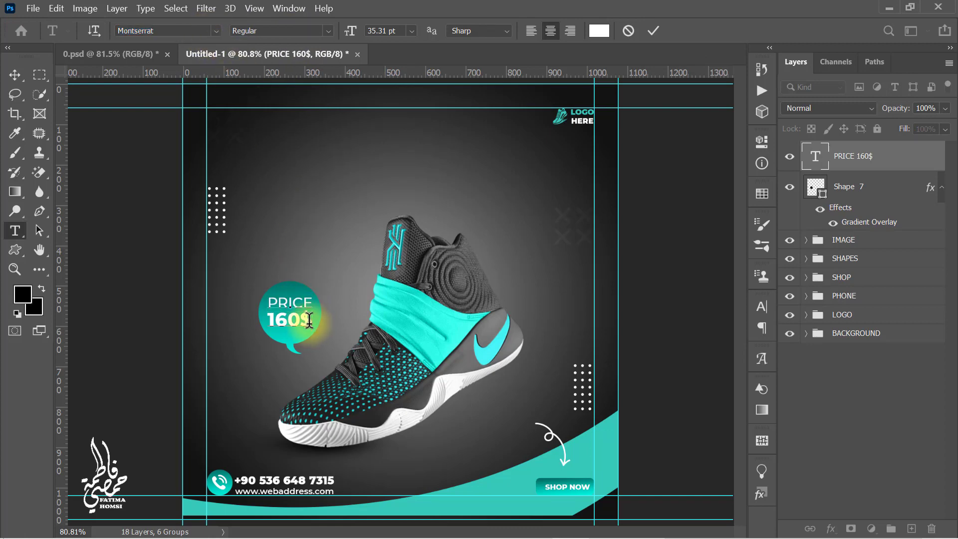
left_click_drag(309, 320, 273, 320)
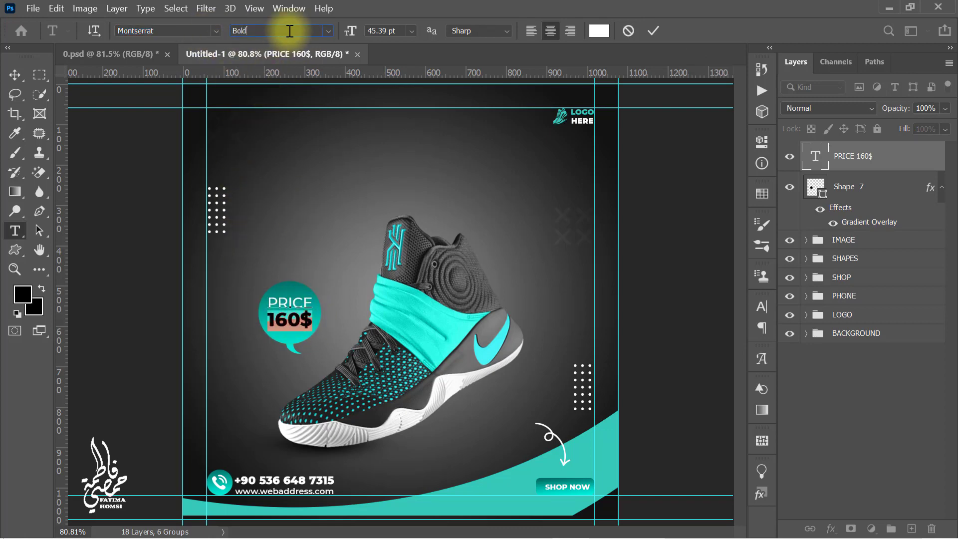
left_click(199, 30)
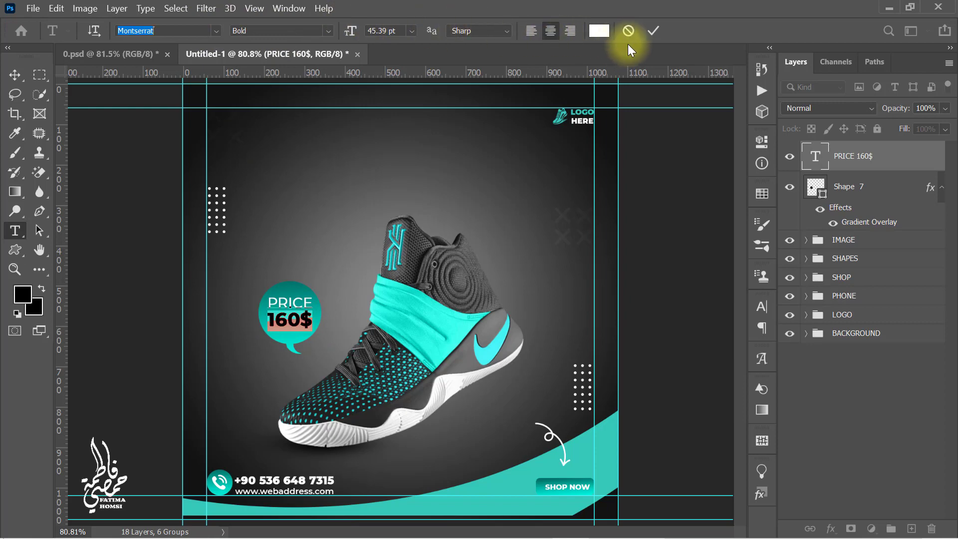
left_click(653, 31)
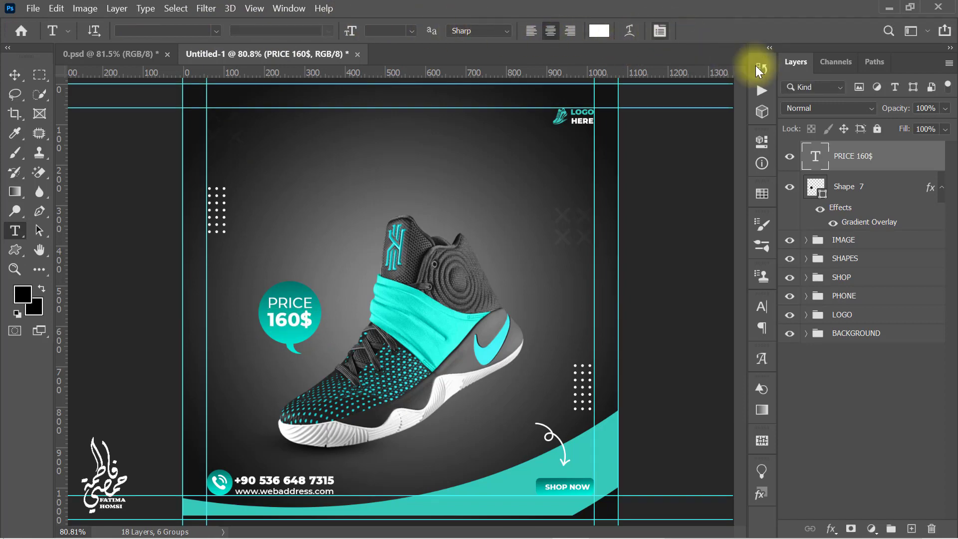
Group the price text with Shape 7 and name the group PRICE
left_click(892, 227, "ctrl")
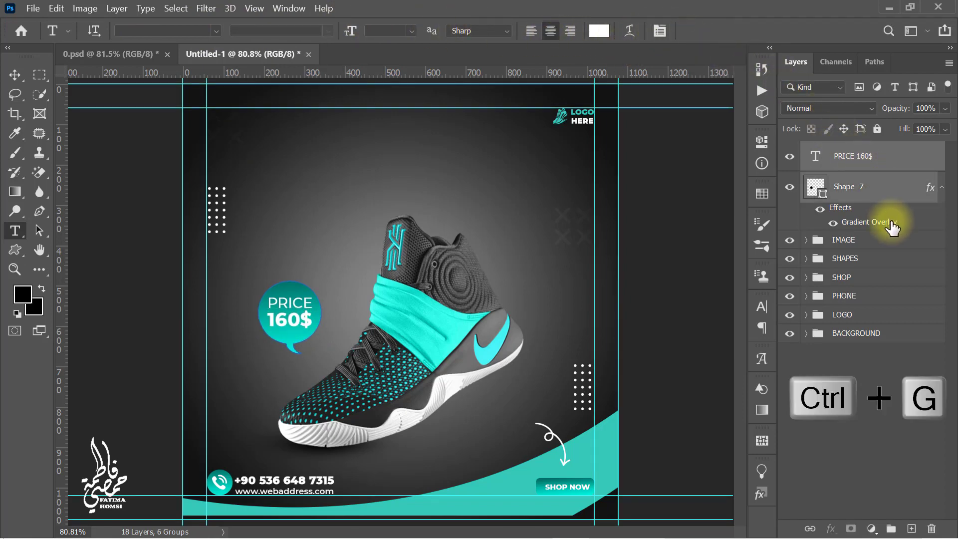
key("ctrl+g")
double_click(842, 150)
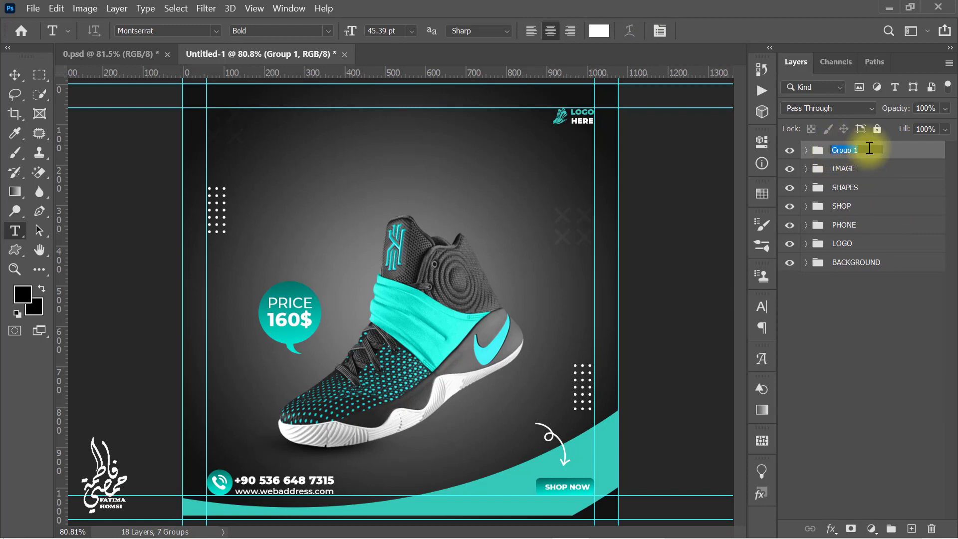
left_click(15, 251)
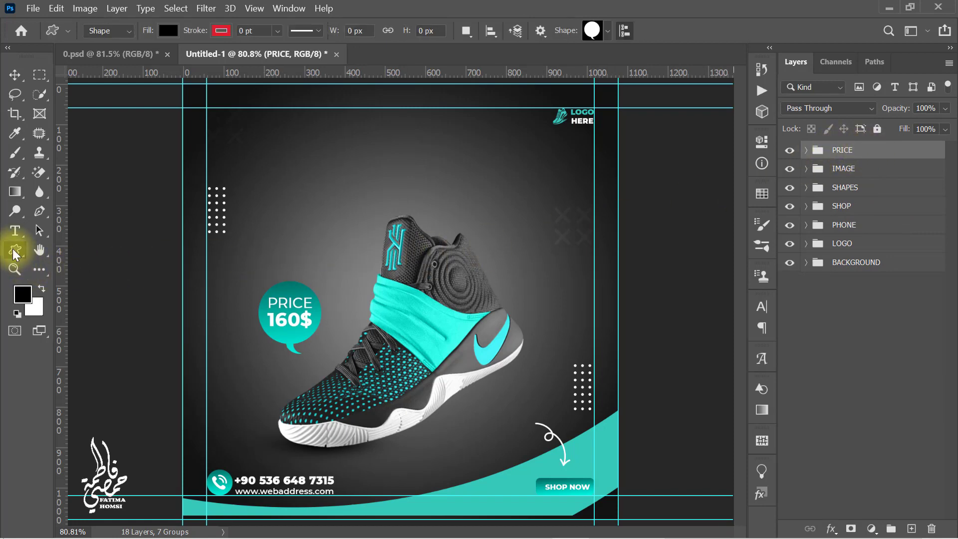
Draw the shoe-set banner-tab custom shape at the poster's top centre and move it up to the edge
left_click(602, 33)
left_click(439, 367)
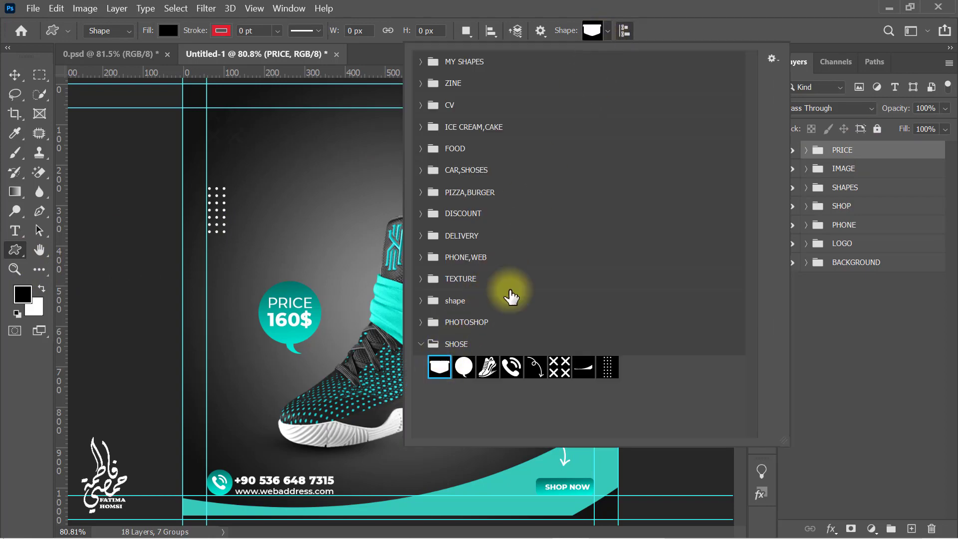
left_click(673, 26)
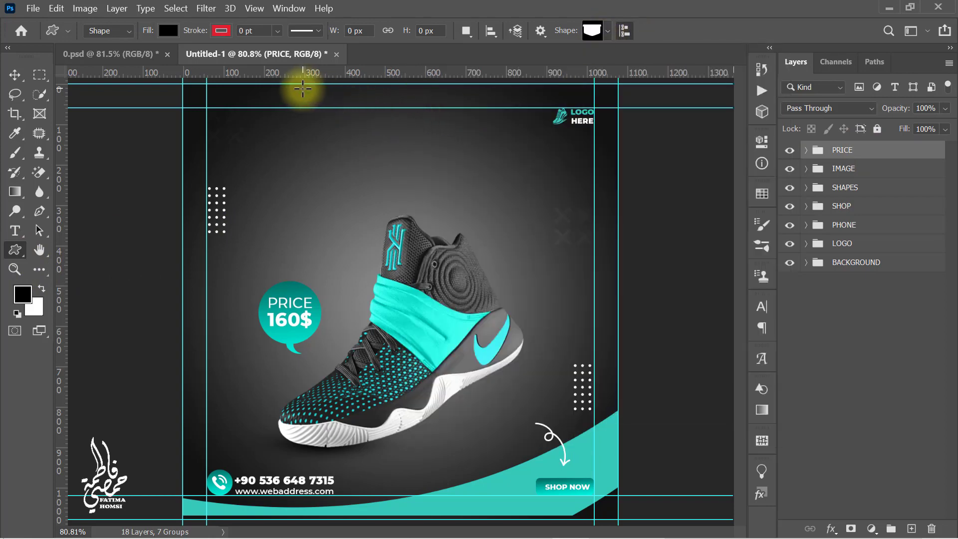
left_click_drag(302, 89, 534, 206)
key("ctrl+t")
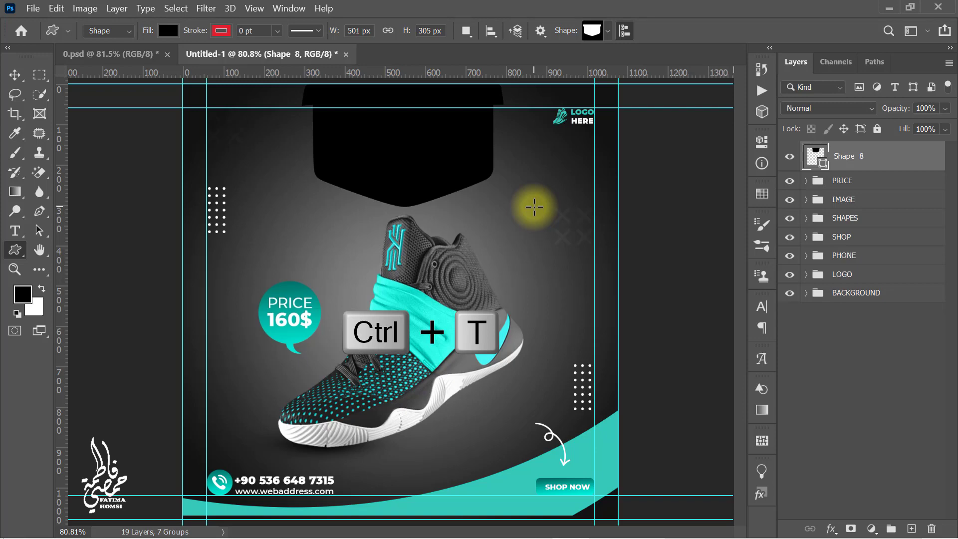
left_click_drag(477, 180, 403, 143)
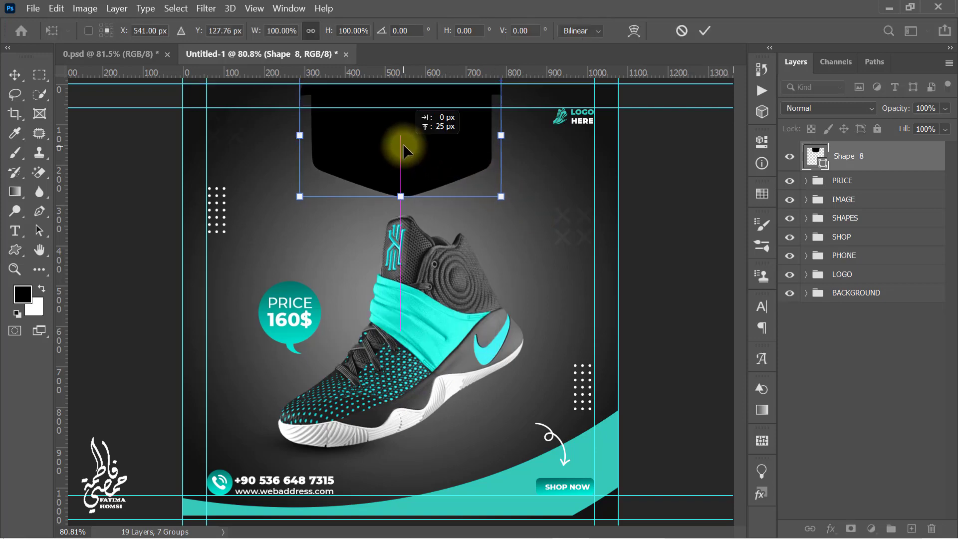
left_click(704, 31)
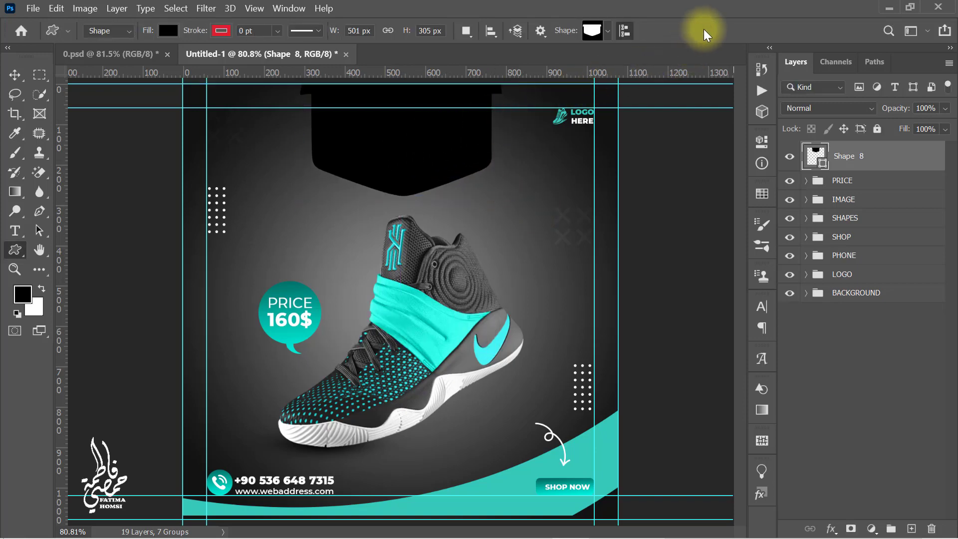
Fill the banner shape with white and add a layer mask to it
double_click(814, 156)
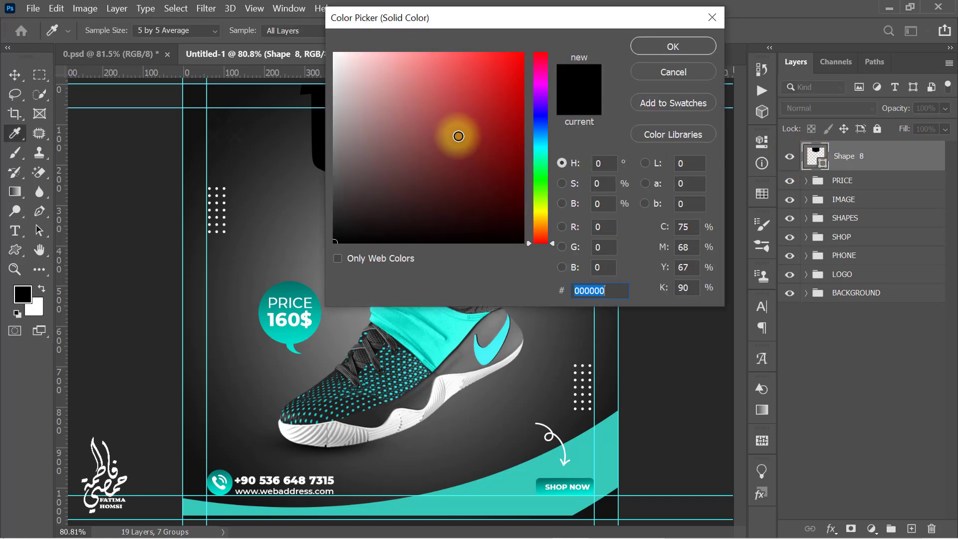
left_click_drag(357, 70, 335, 53)
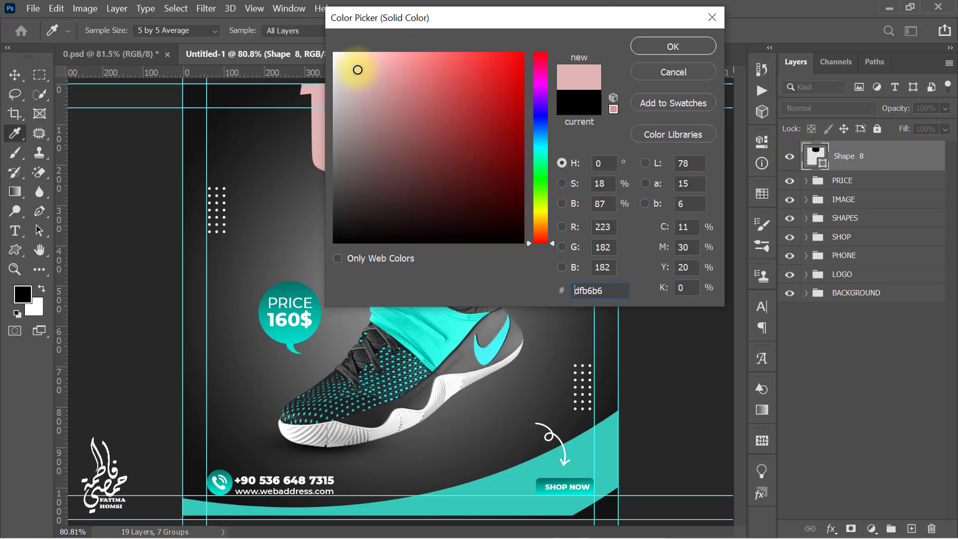
left_click(655, 50)
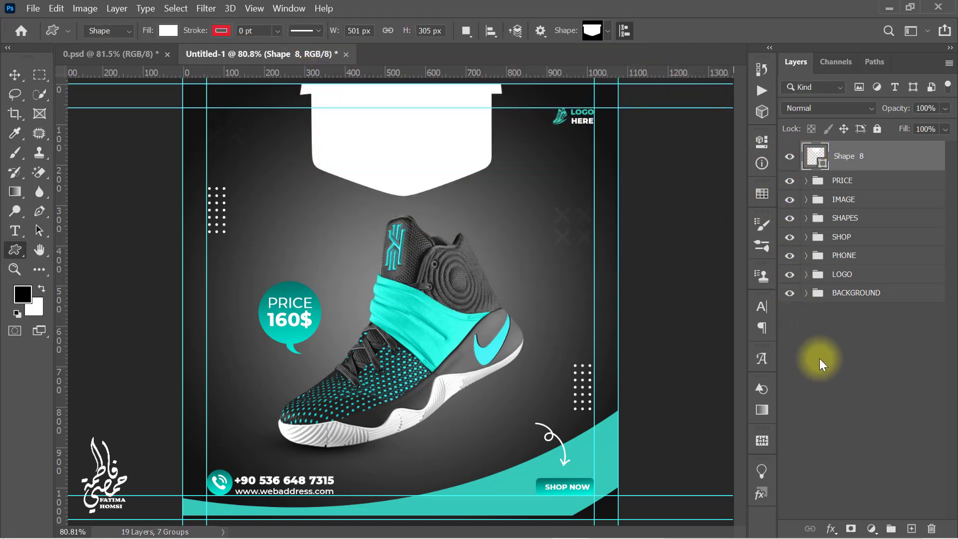
left_click(850, 529)
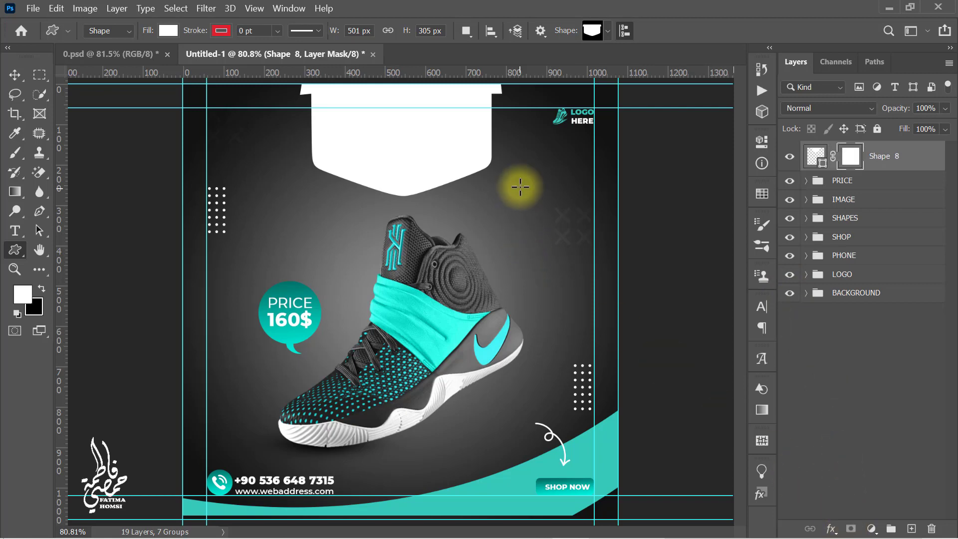
Set up a hard round black brush at about 28 px for the banner's mask
scroll(530, 120, "up", 3)
left_click_drag(531, 114, 538, 261)
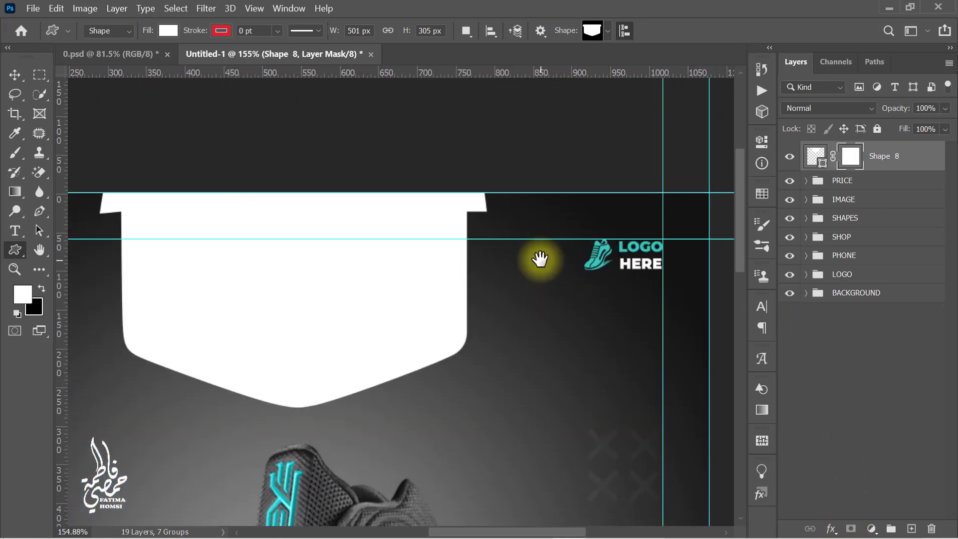
left_click(14, 152)
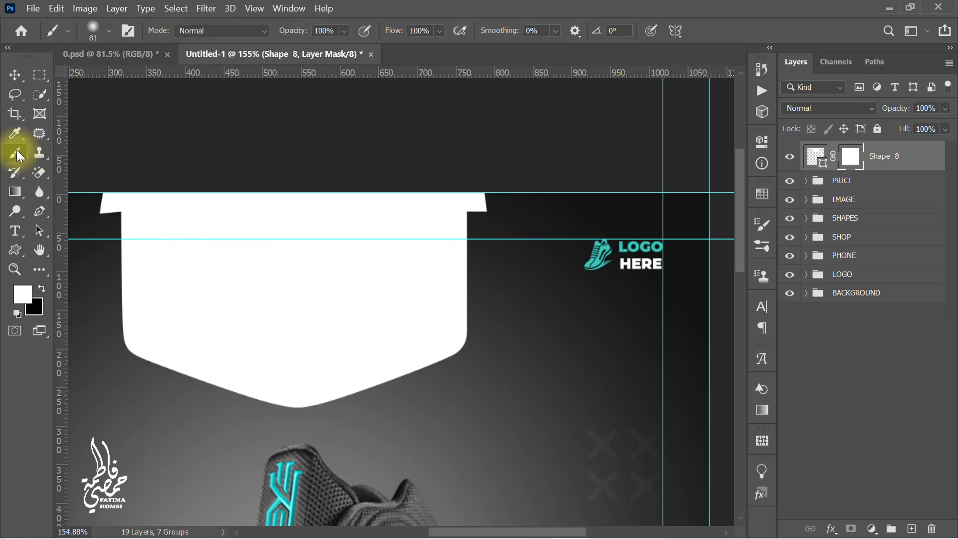
left_click(41, 289)
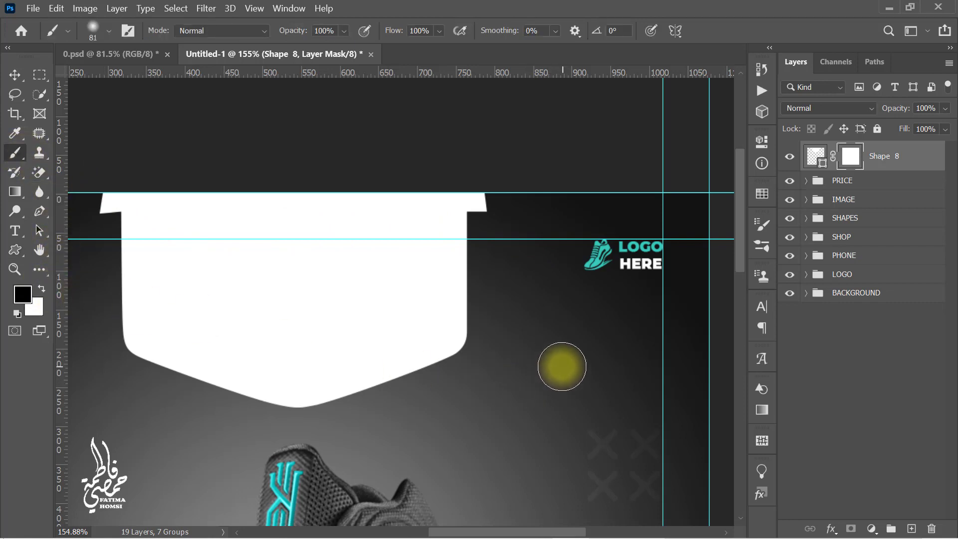
right_click(559, 364)
left_click(636, 419)
left_click(850, 155)
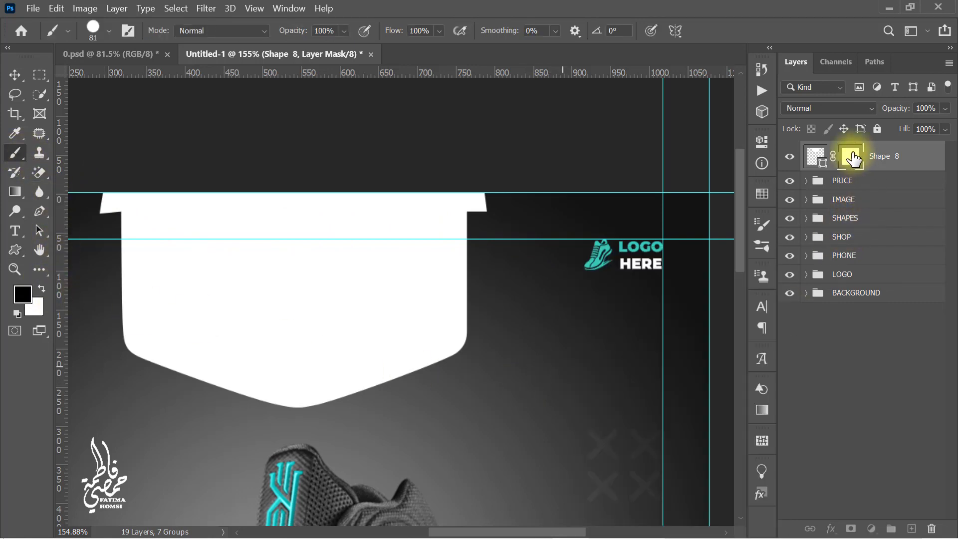
scroll(531, 197, "up", 3)
scroll(455, 238, "up", 3)
left_click_drag(462, 220, 391, 231)
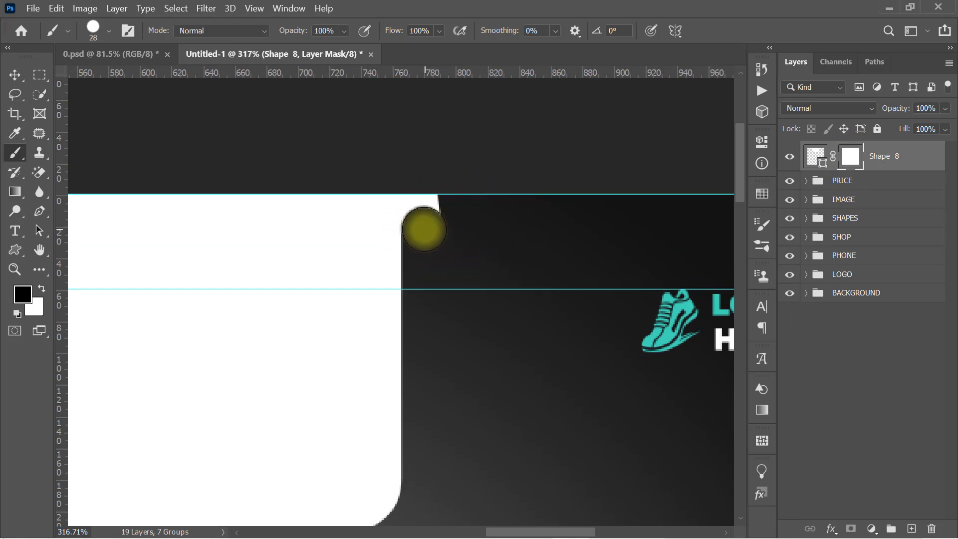
Paint out the notch at the banner's upper-left corner on the mask so the side runs straight up
mouse_move(314, 216)
left_mouse_down()
mouse_move(305, 223)
mouse_move(522, 238)
left_mouse_up()
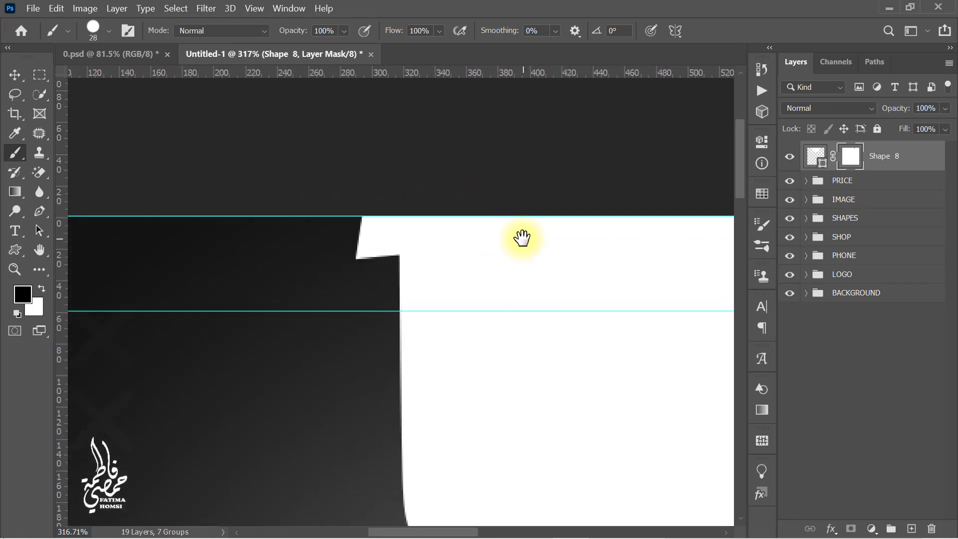
left_click_drag(381, 220, 376, 261)
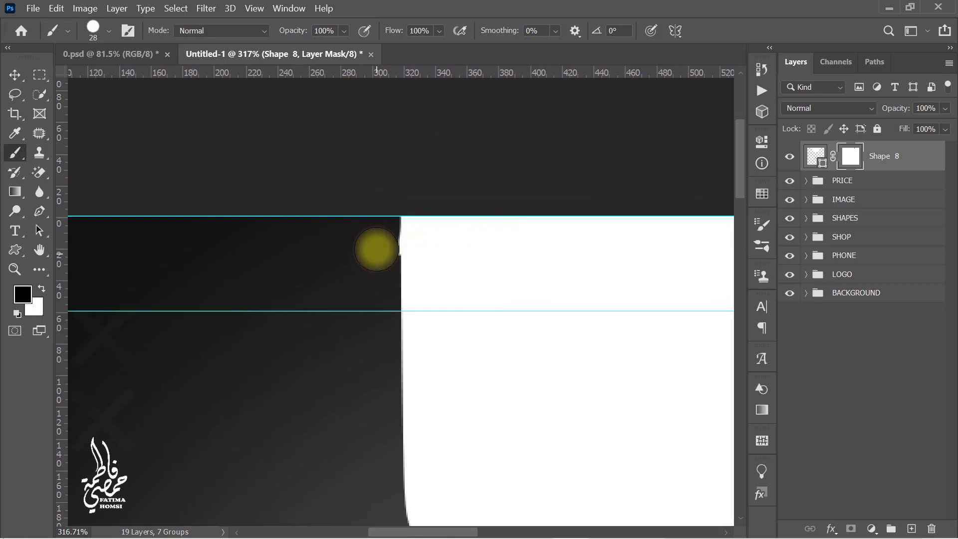
scroll(370, 186, "down", 3)
scroll(428, 235, "down", 3)
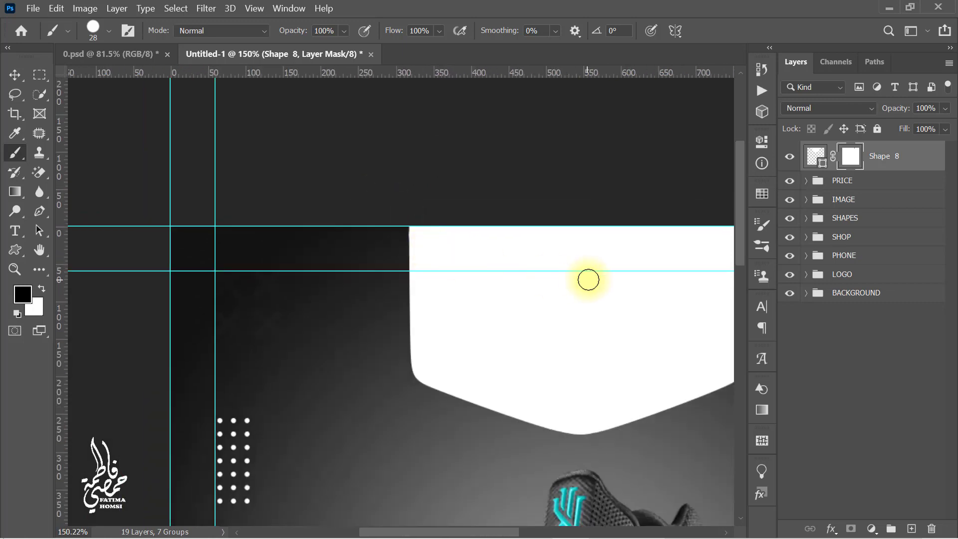
scroll(502, 198, "down", 2)
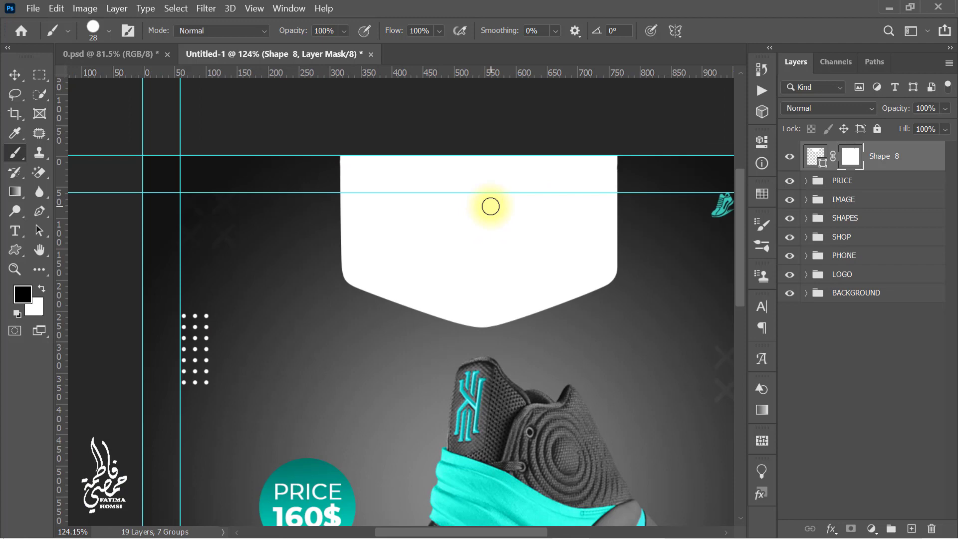
scroll(490, 206, "down", 2)
Duplicate Shape 8 and give the copy a teal Gradient Overlay at -85° and 150% scale
key("ctrl+j")
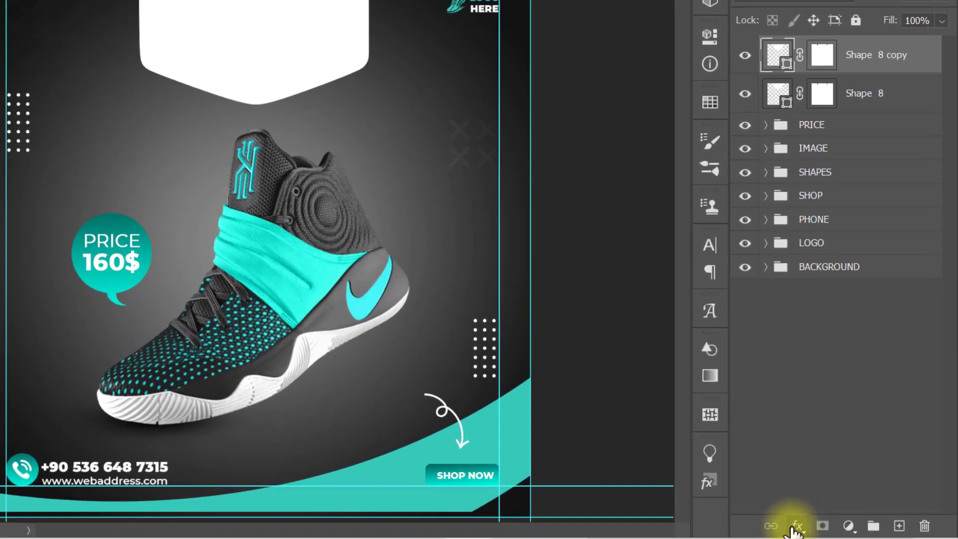
left_click(796, 526)
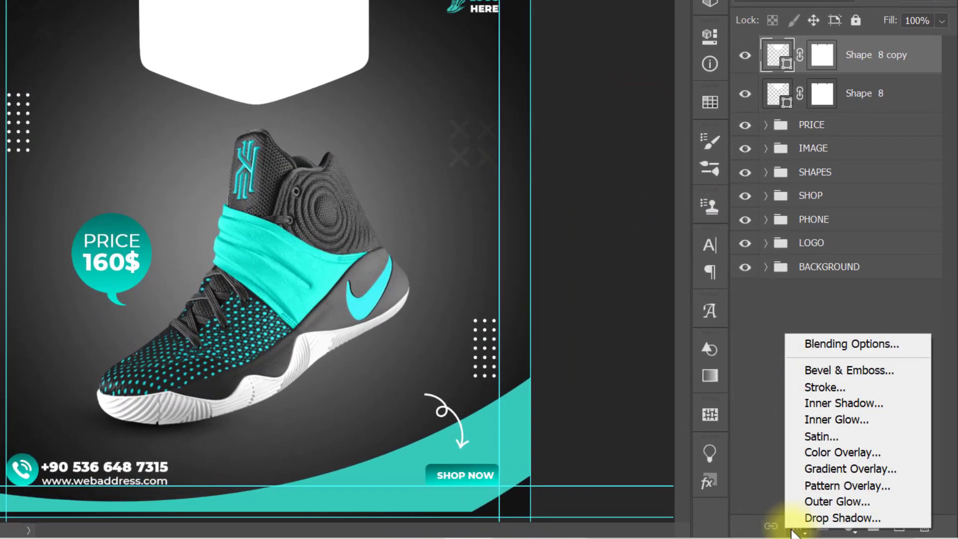
left_click(793, 344)
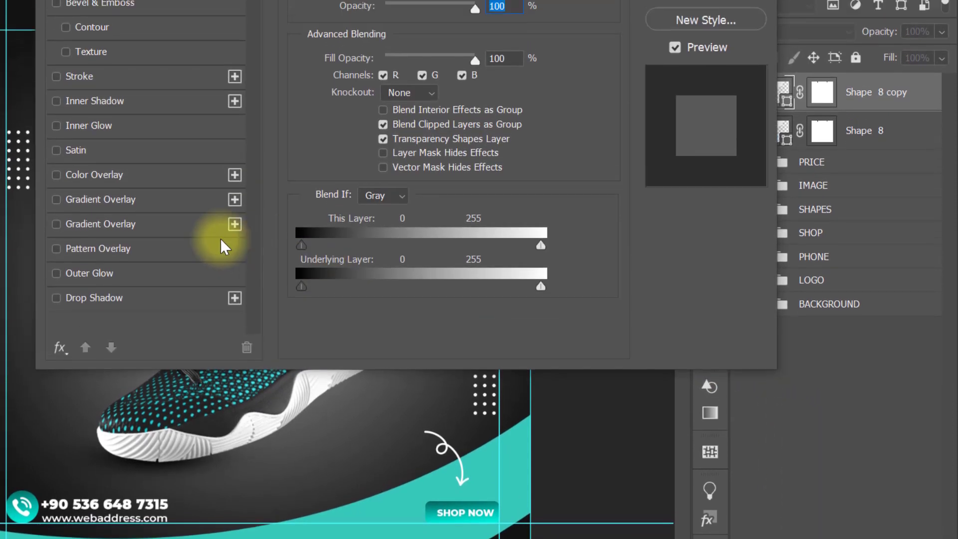
left_click(193, 224)
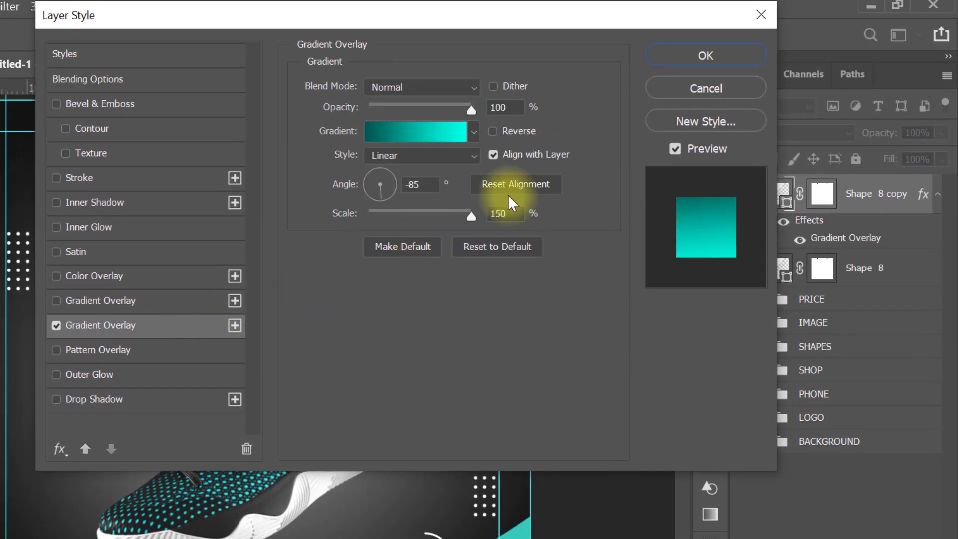
left_click(670, 55)
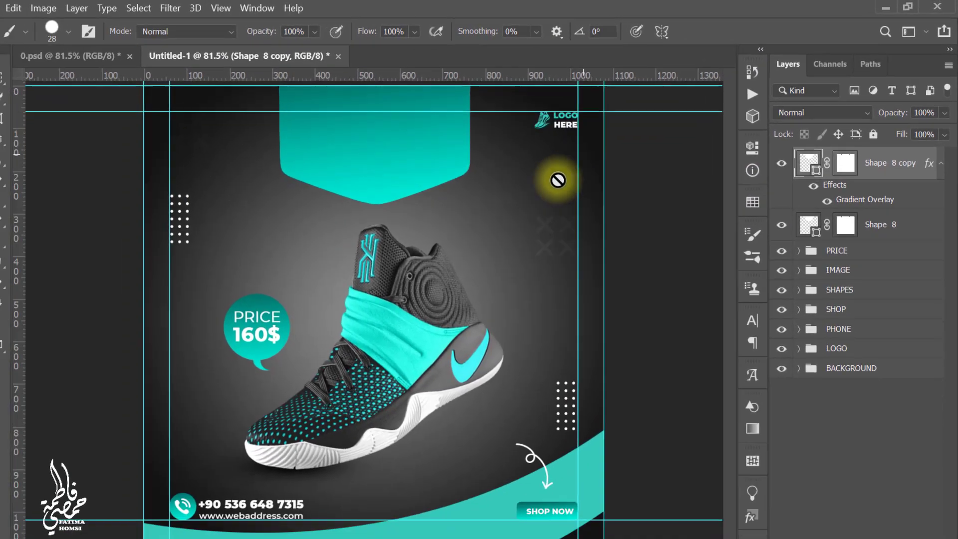
left_click(15, 74)
Nudge the teal banner up slightly and add a centred 32 pt text layer reading EXCLUSIVE
key("Up")
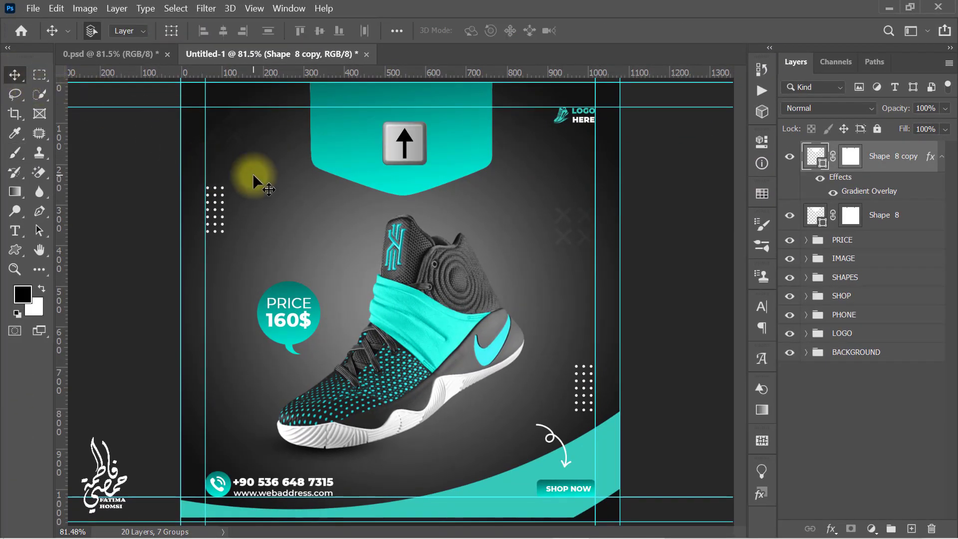
key("Up")
key("Up")
key("Up")
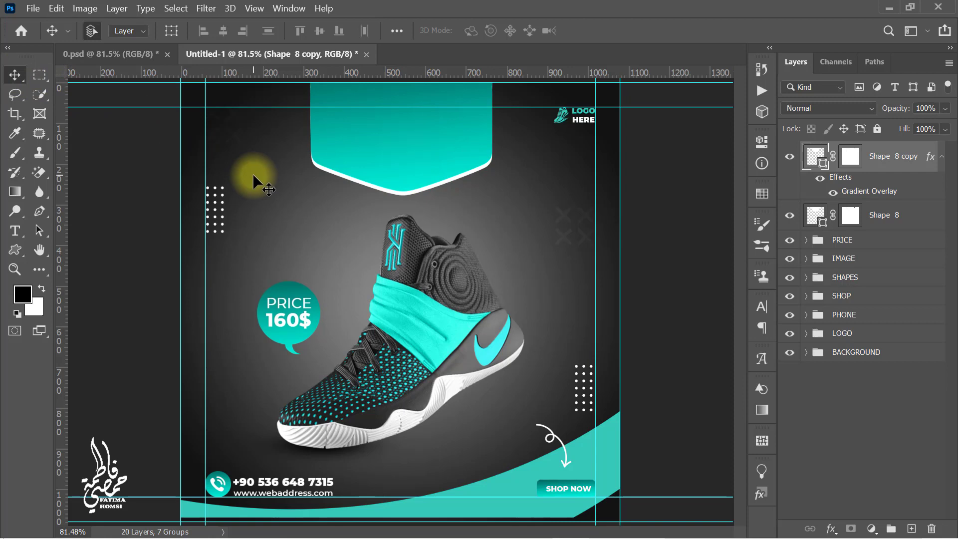
left_click(17, 232)
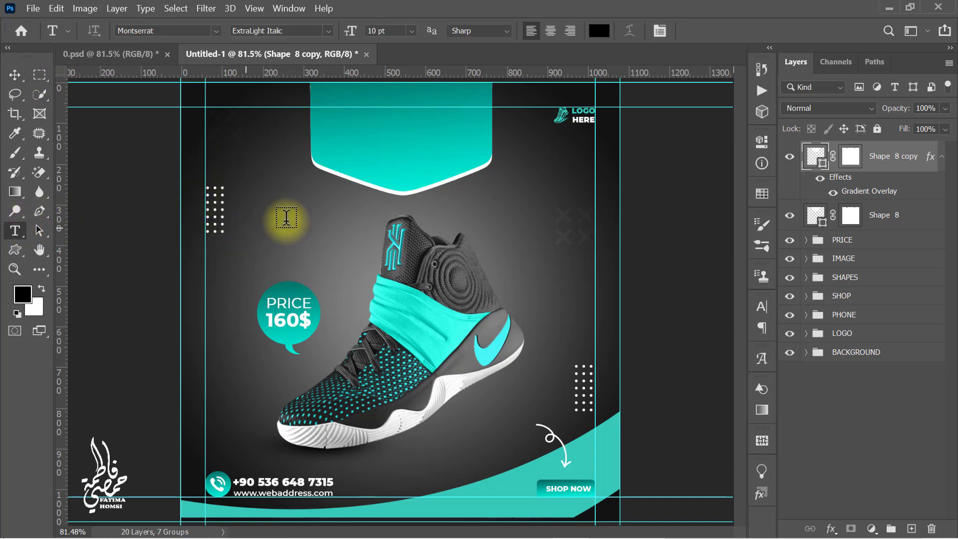
left_click(292, 215)
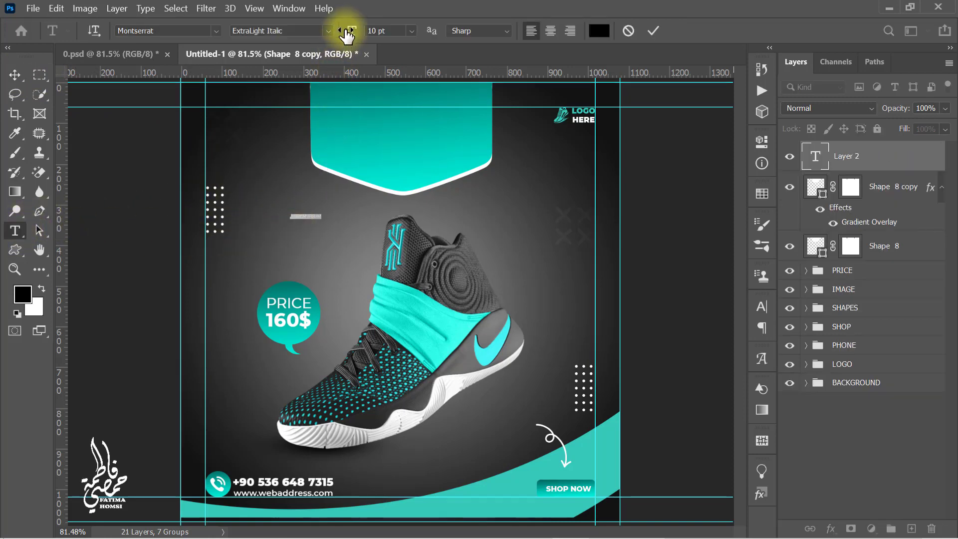
left_click_drag(346, 34, 495, 41)
left_click(551, 34)
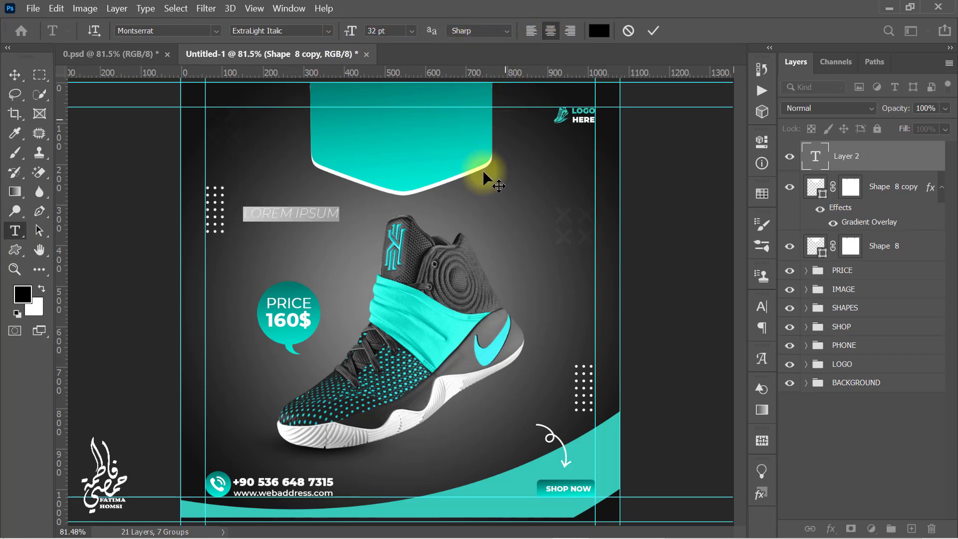
type("EXCLUSIVE")
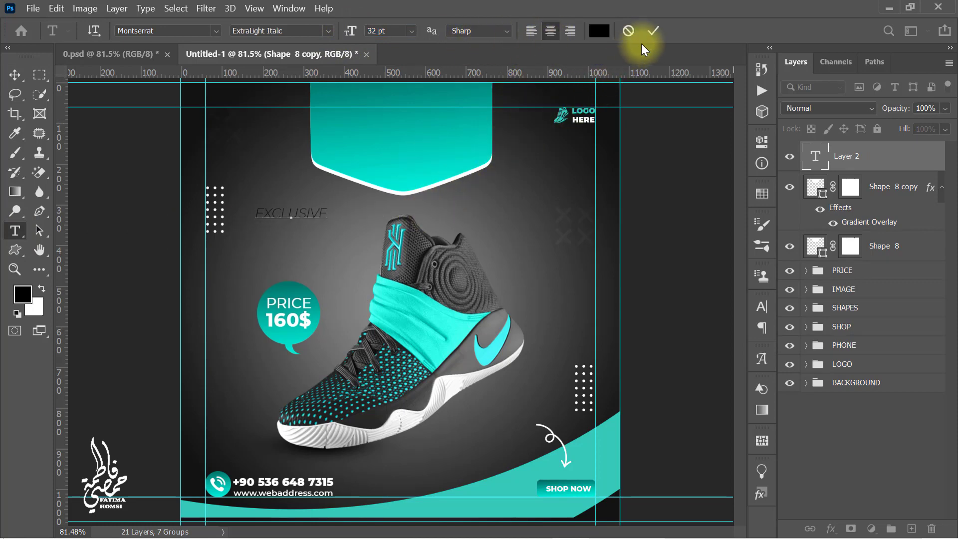
left_click(652, 30)
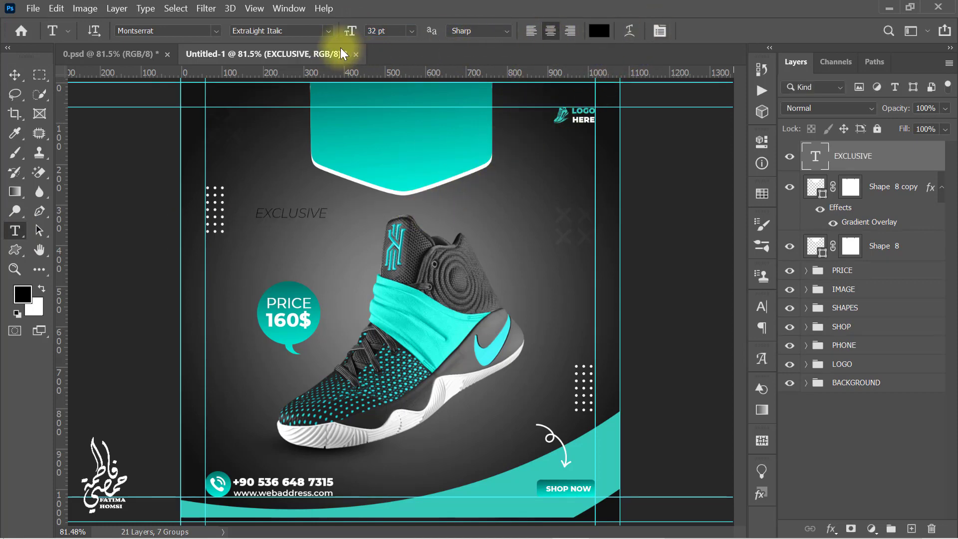
Make EXCLUSIVE Montserrat Bold and move it into the top teal banner
left_click(327, 31)
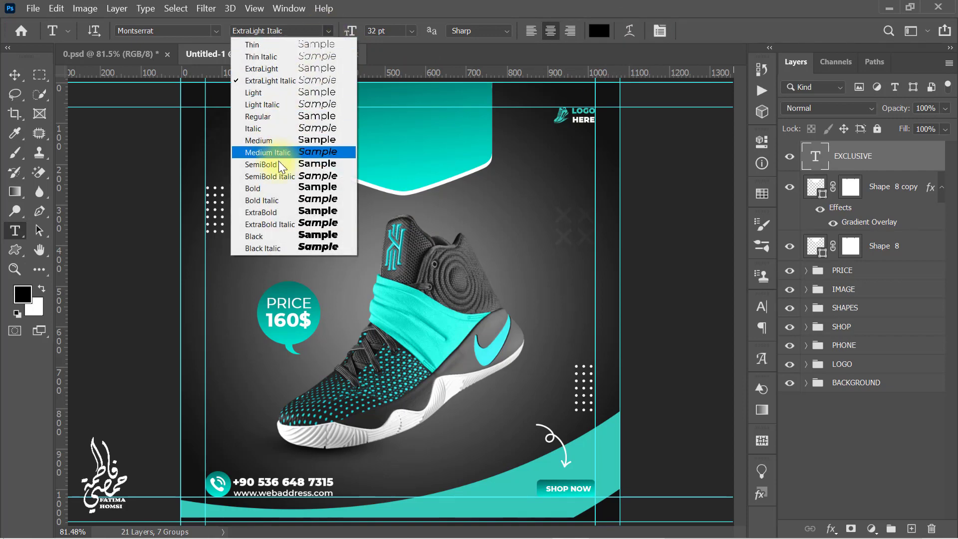
left_click(274, 189)
key("ctrl+t")
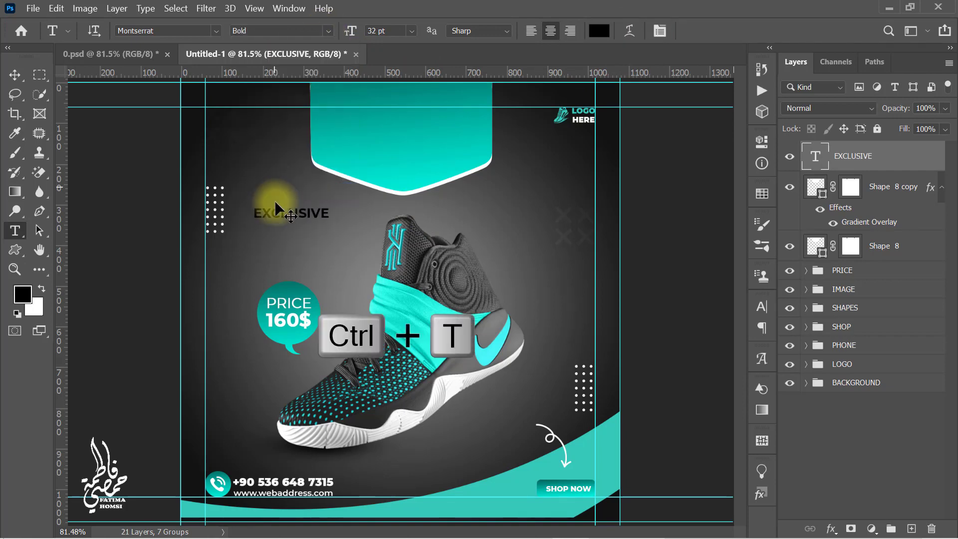
mouse_move(301, 212)
left_mouse_down()
mouse_move(408, 114)
mouse_move(457, 125)
left_mouse_up()
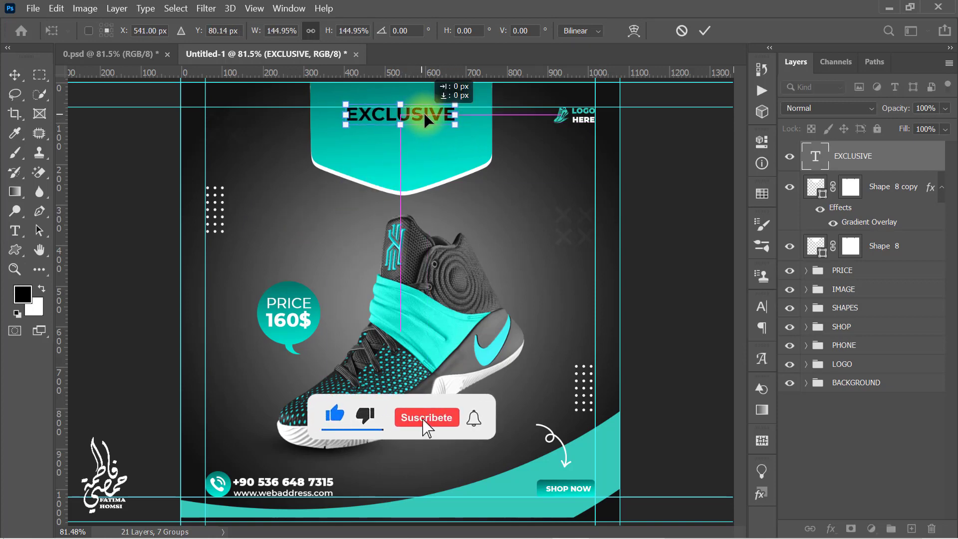
Apply the EXCLUSIVE transform and change its text colour to #17171a
left_click(705, 31)
left_click(603, 31)
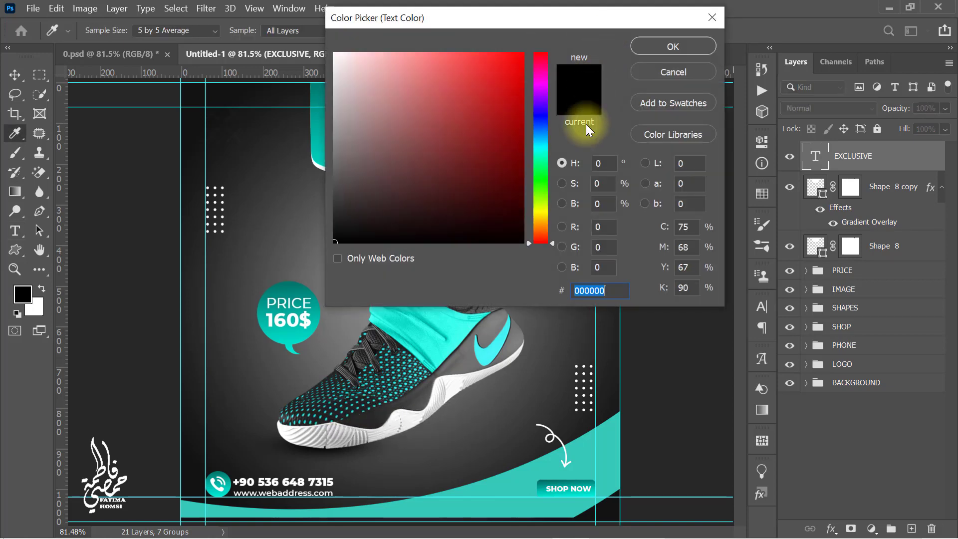
left_click_drag(608, 291, 558, 295)
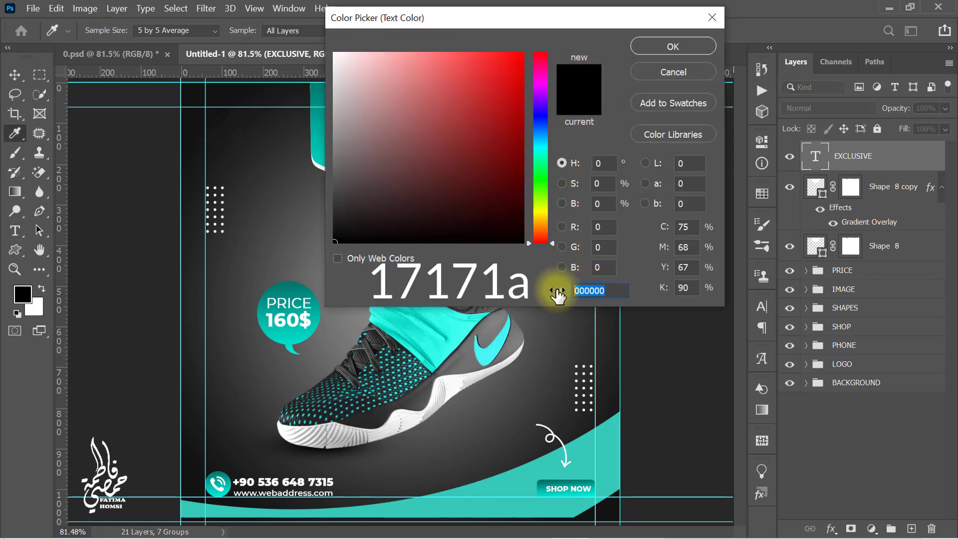
type("17171a")
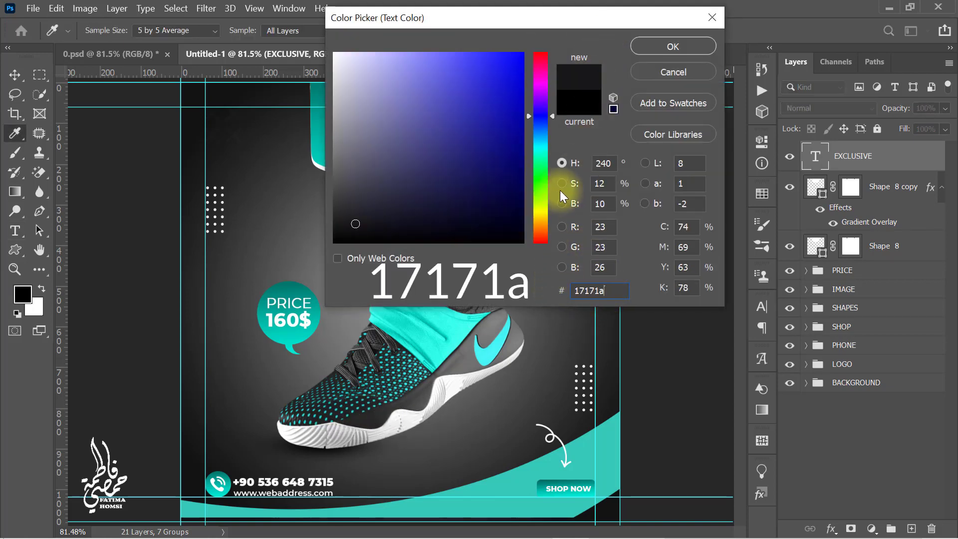
left_click(652, 49)
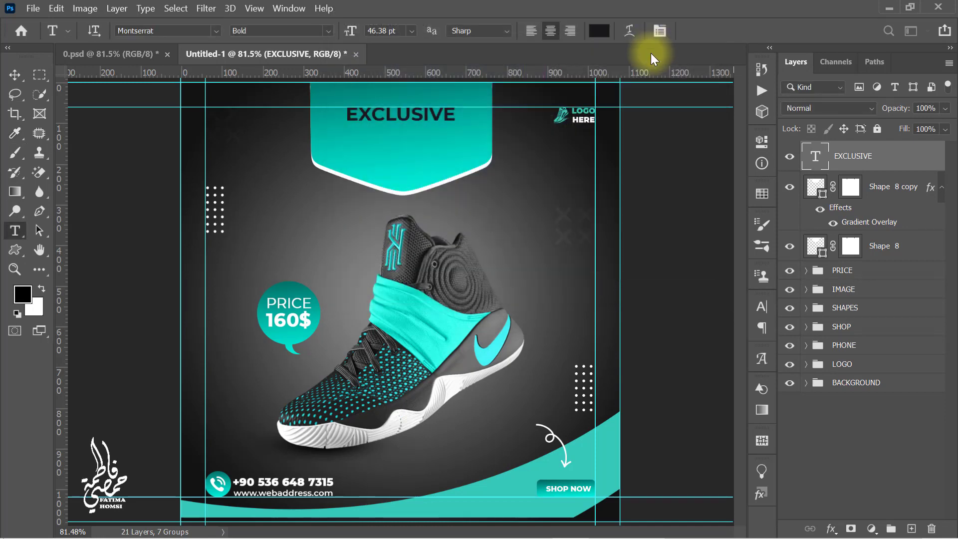
Add a COLLECTION text layer set in Montserrat ExtraBold
left_click(310, 225)
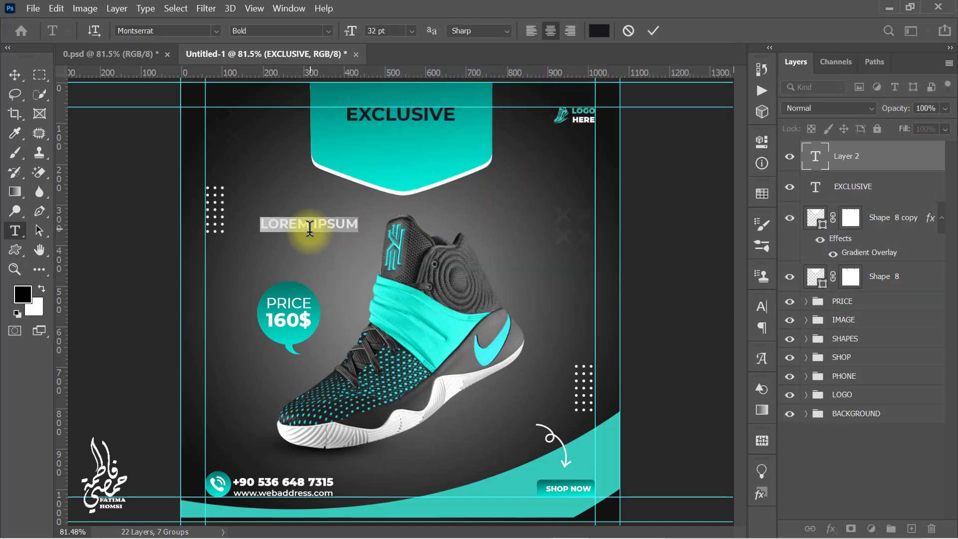
type("COLLECTION")
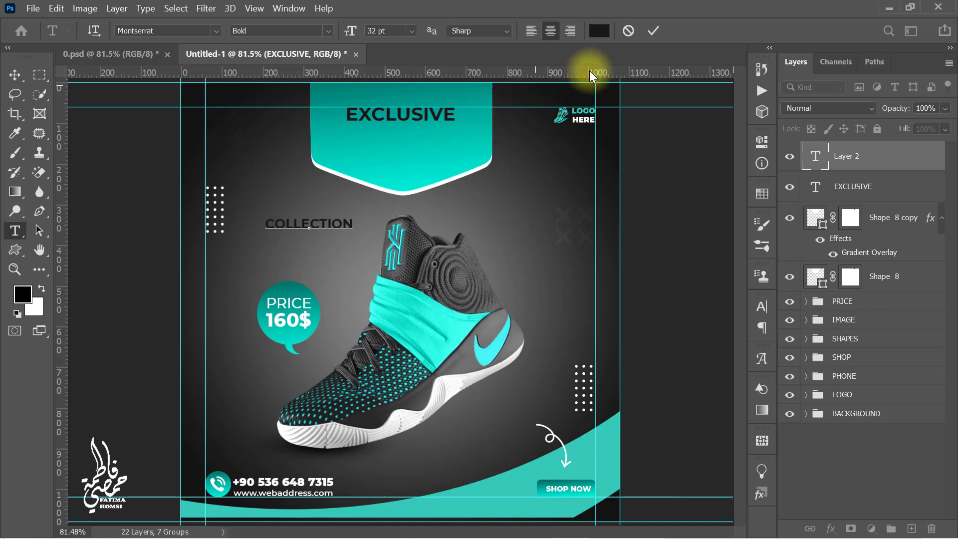
left_click(652, 31)
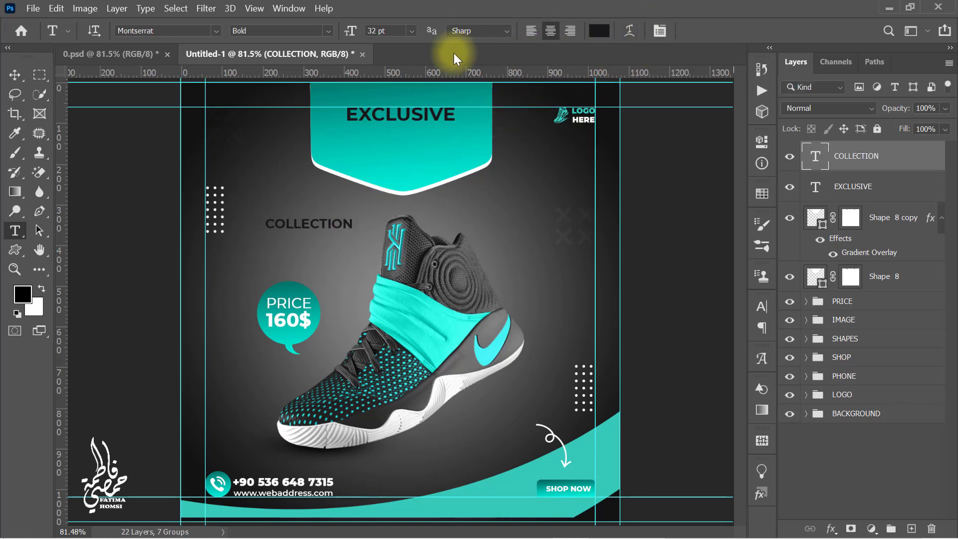
left_click(328, 30)
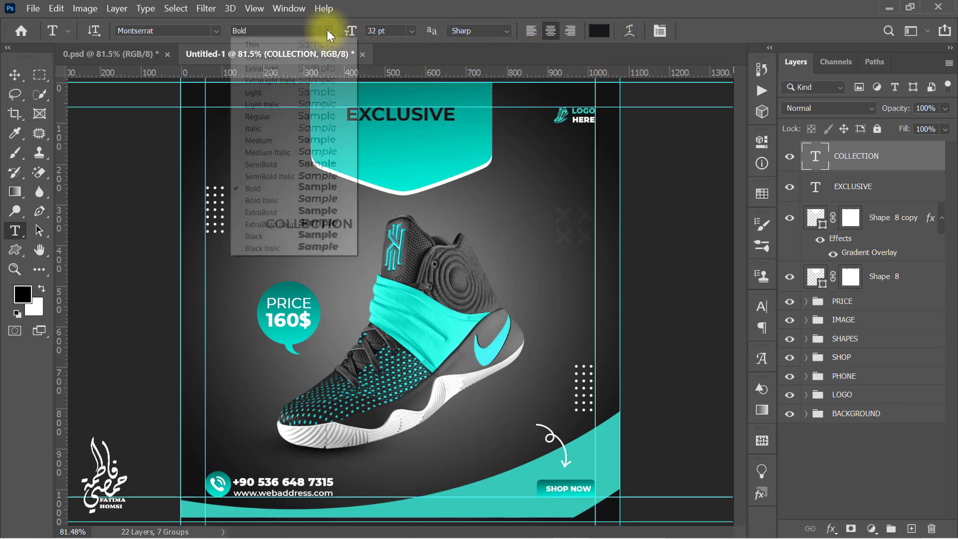
left_click(287, 213)
Move COLLECTION under EXCLUSIVE in the banner and scale it to about 176%, centred
key("ctrl+t")
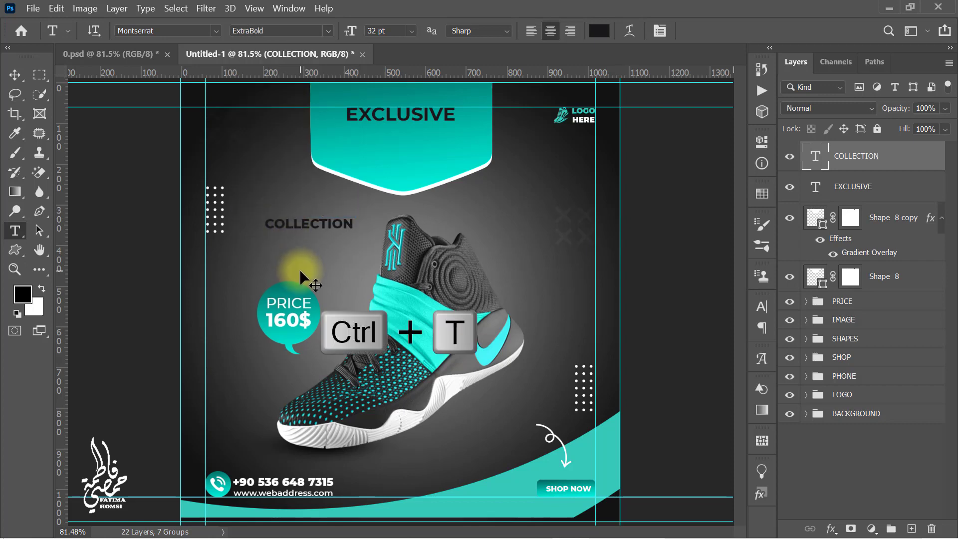
mouse_move(321, 226)
left_mouse_down()
mouse_move(414, 142)
mouse_move(479, 136)
left_mouse_up()
left_click_drag(419, 137, 418, 132)
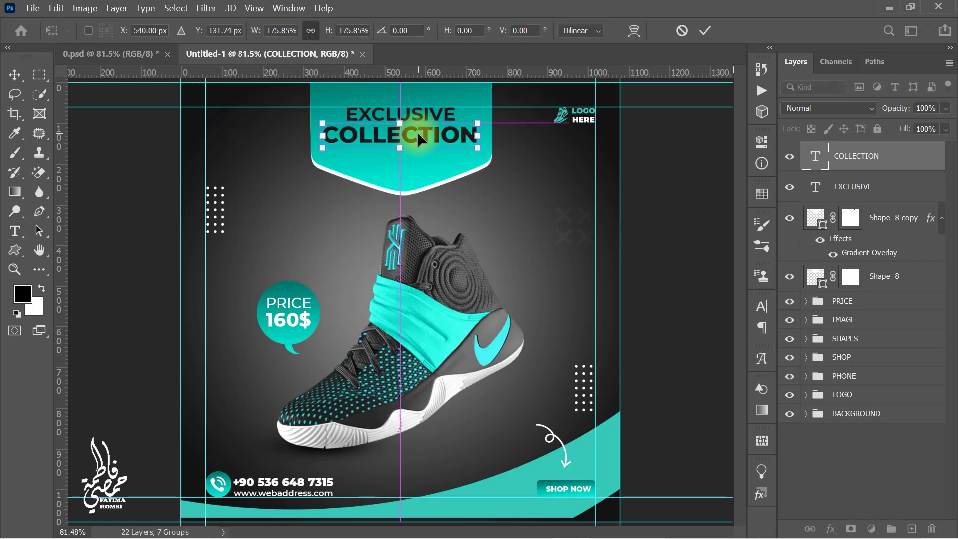
left_click(702, 32)
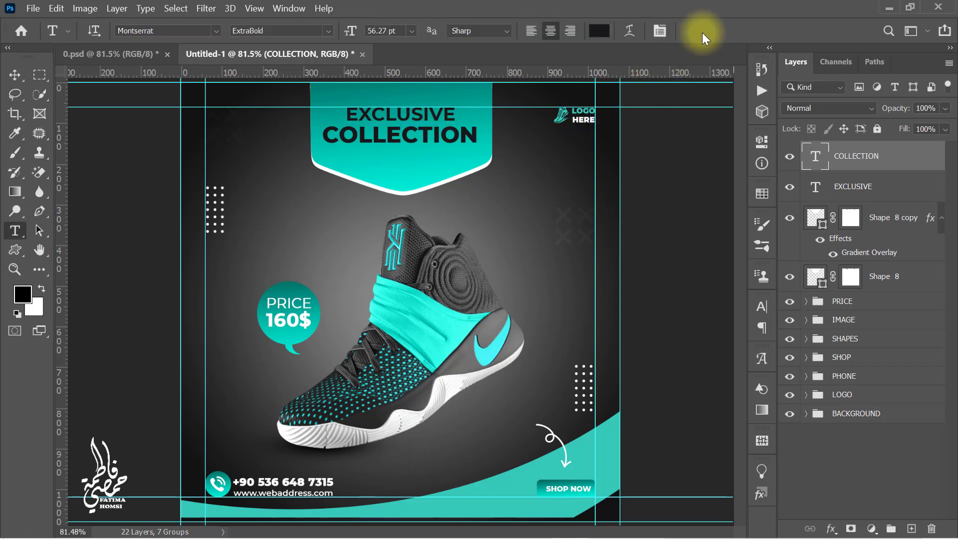
left_click(895, 216)
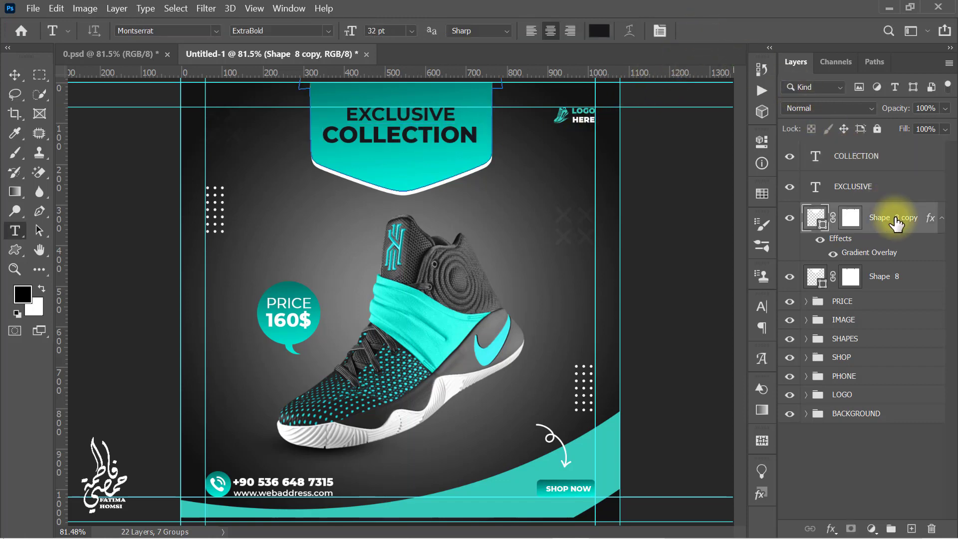
Group Shape 8 and Shape 8 copy, then widen the banner group slightly at the top
left_click(888, 278, "ctrl")
key("ctrl+g")
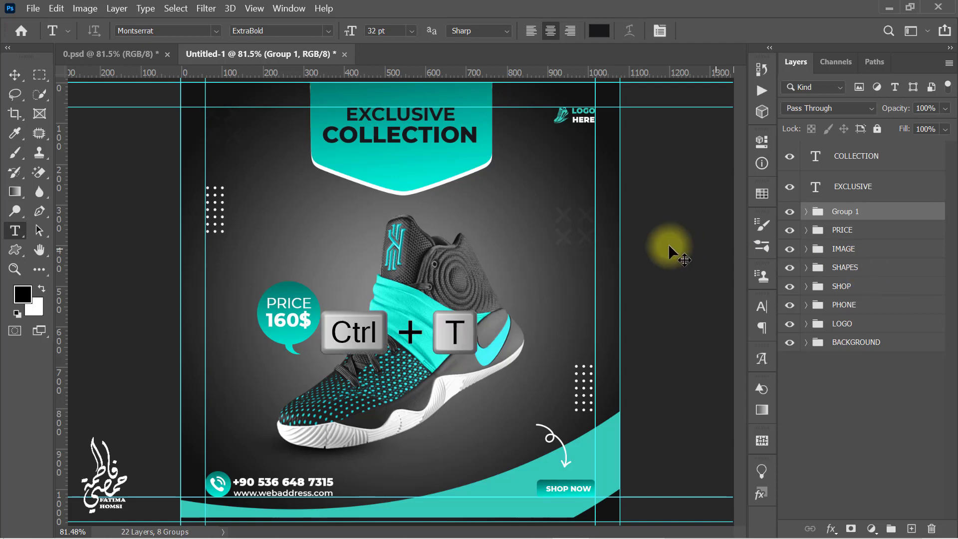
key("ctrl+t")
left_click_drag(427, 177, 417, 164)
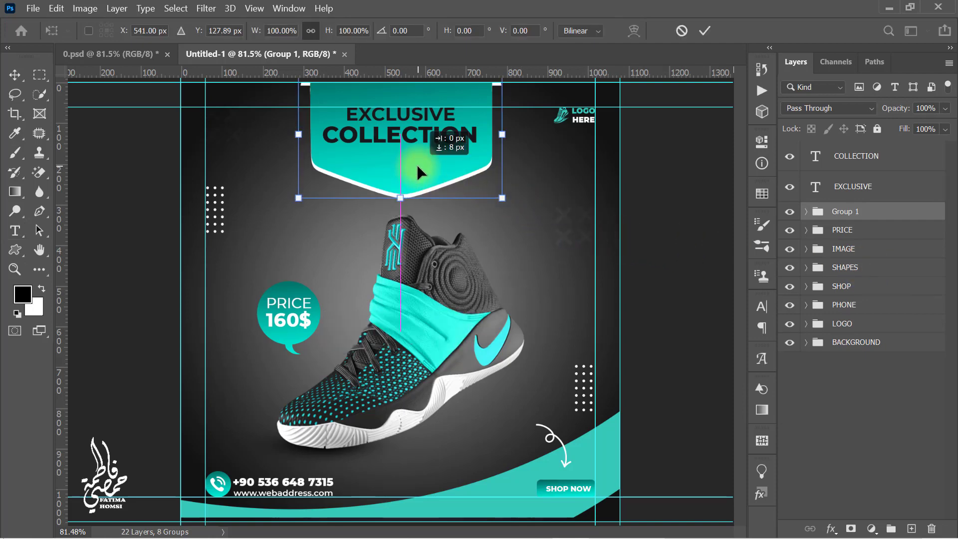
left_click_drag(502, 127, 504, 126)
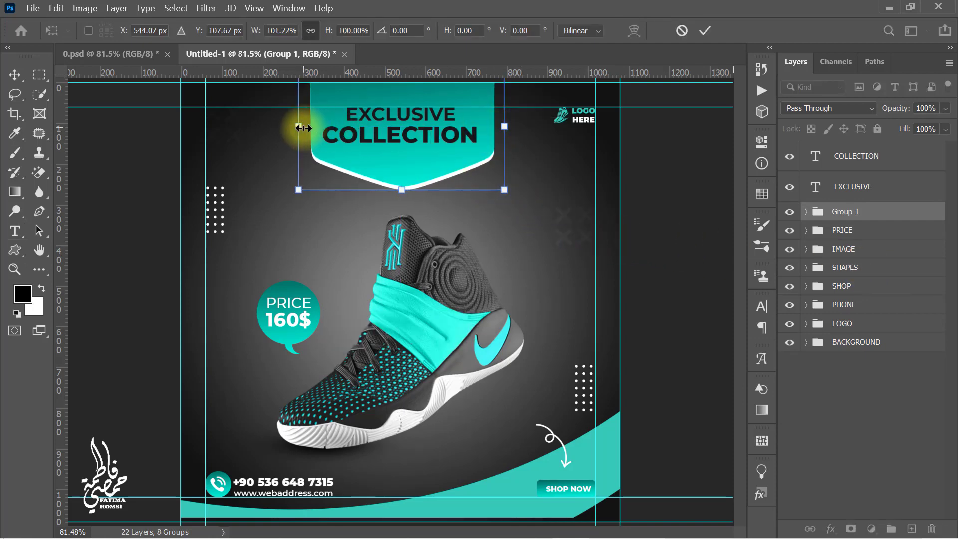
left_click(704, 32)
Group the EXCLUSIVE and COLLECTION layers into a group named TEXT
left_click(889, 157)
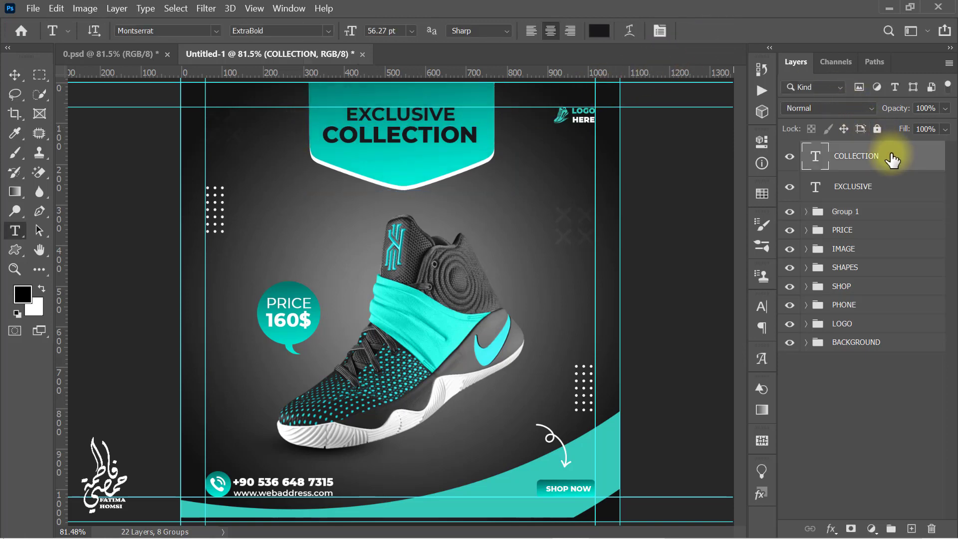
left_click(898, 194, "ctrl")
key("ctrl+g")
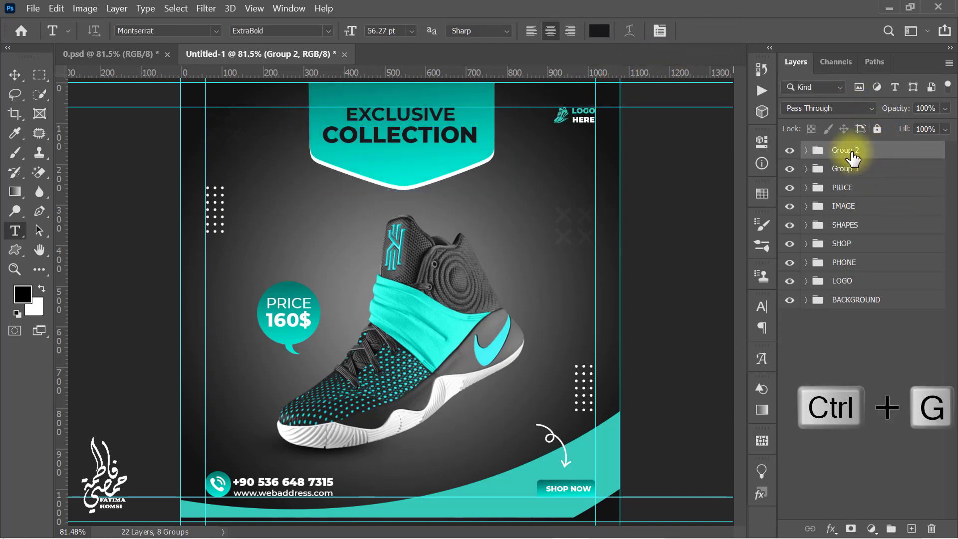
double_click(854, 151)
type("TEXT")
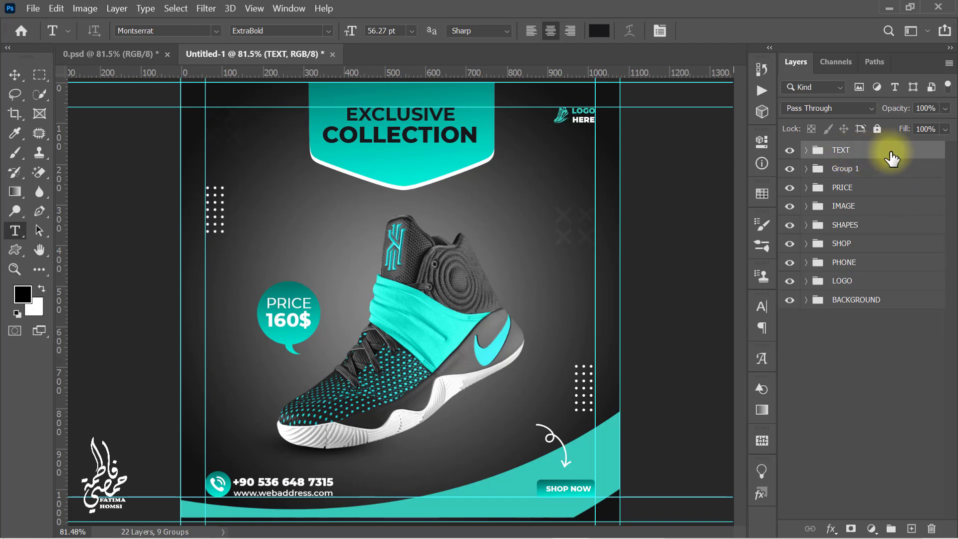
left_click(15, 76)
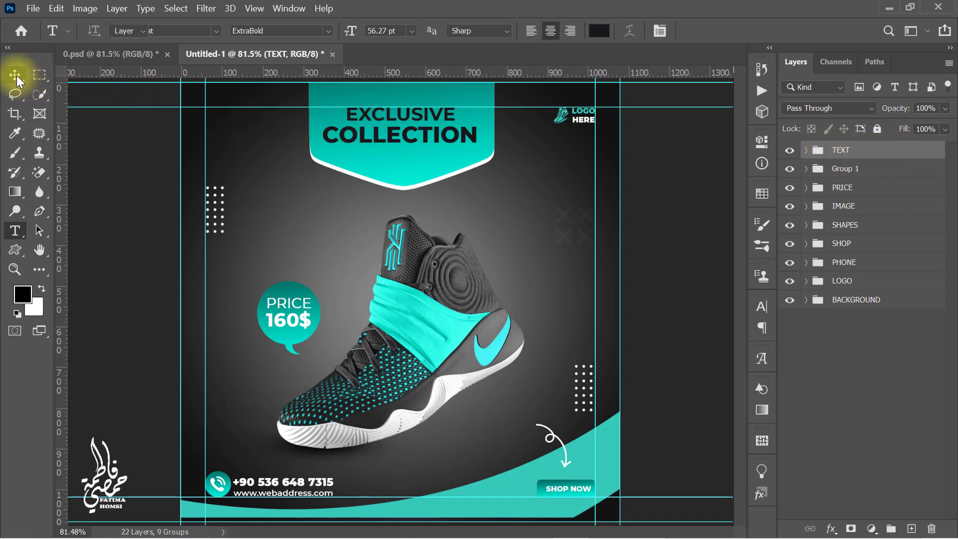